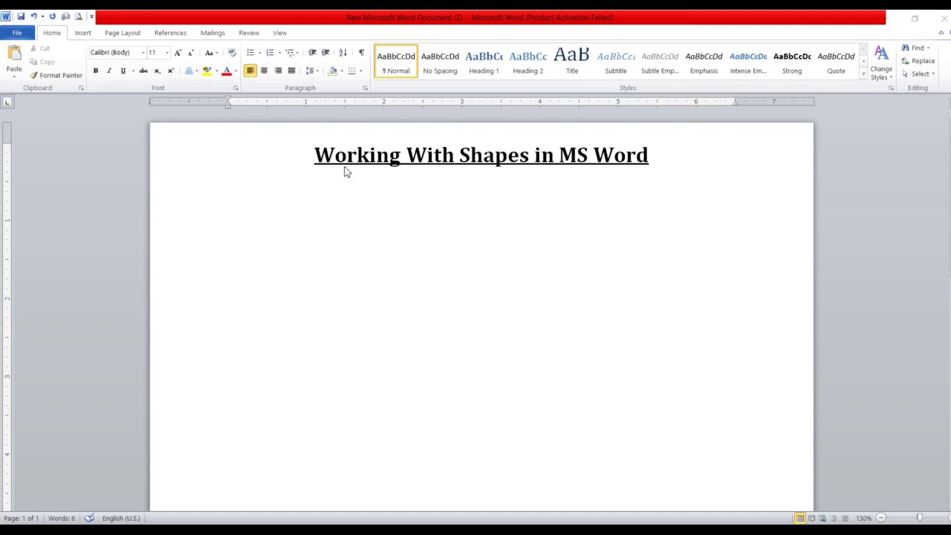
Show the Shapes gallery from the Insert ribbon, with its shape categories.
click(83, 33)
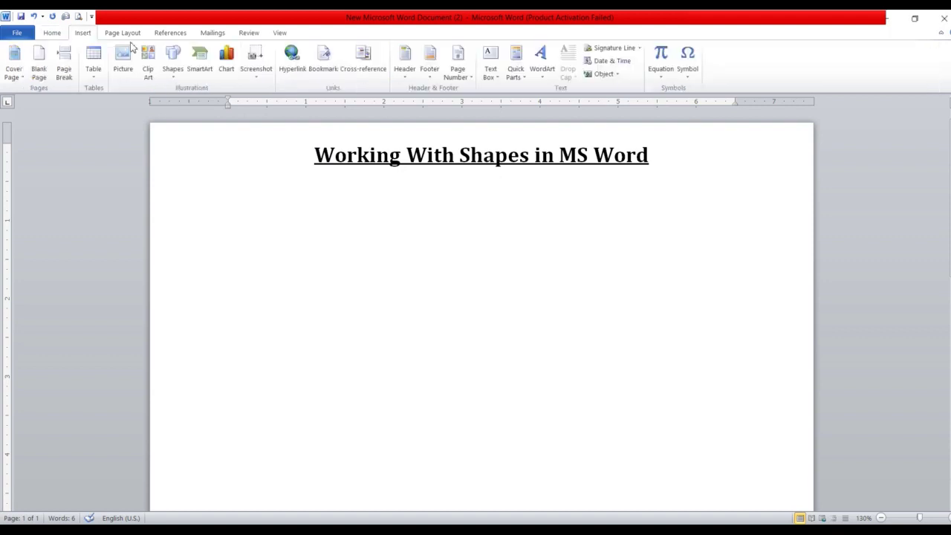
click(172, 71)
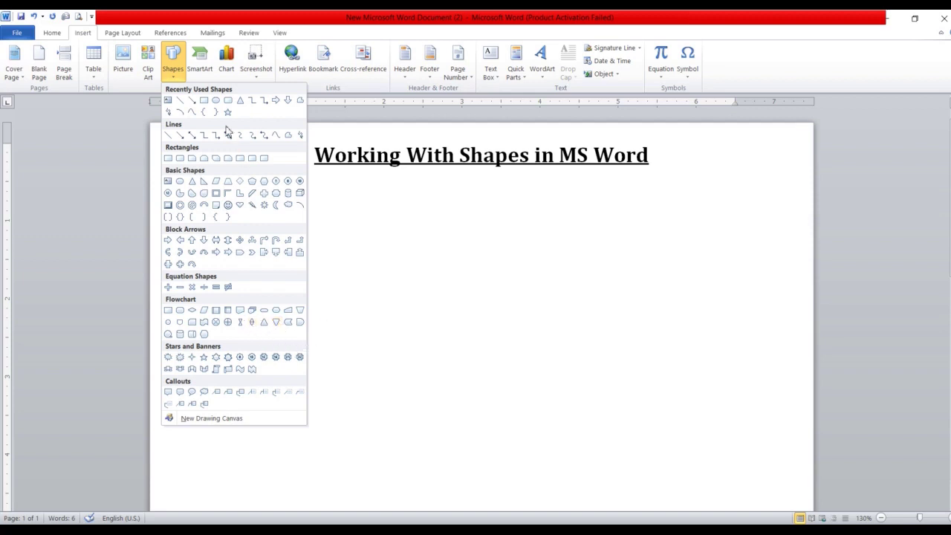
Draw a rectangle on the page below the title.
click(202, 102)
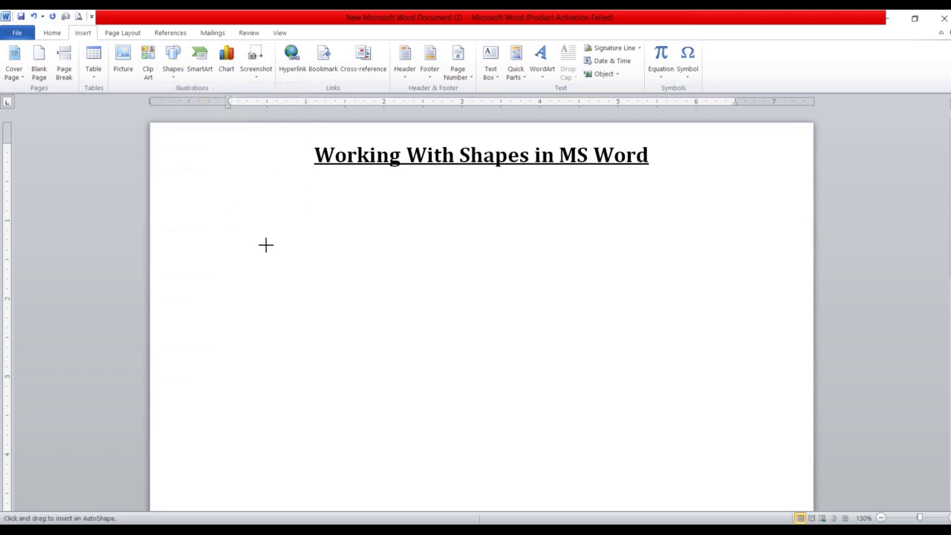
drag(262, 236, 599, 338)
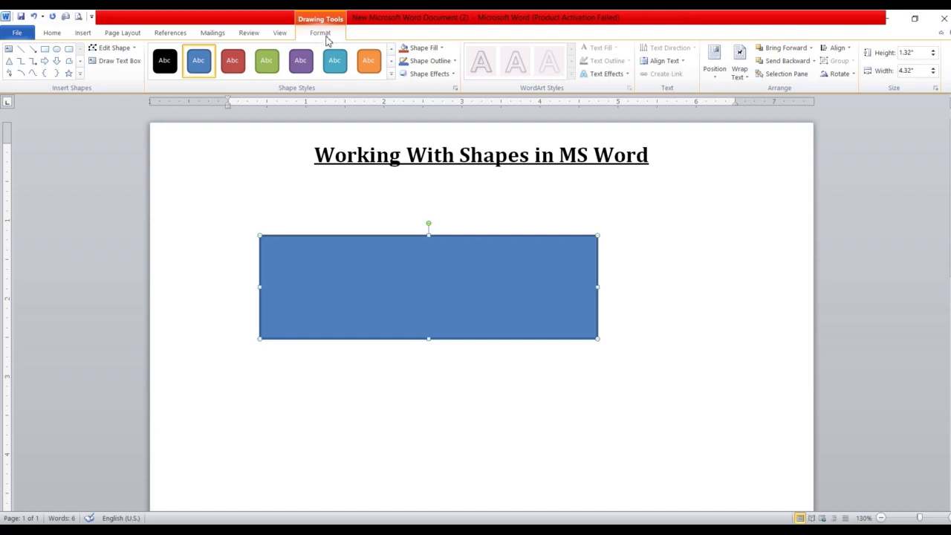
click(323, 201)
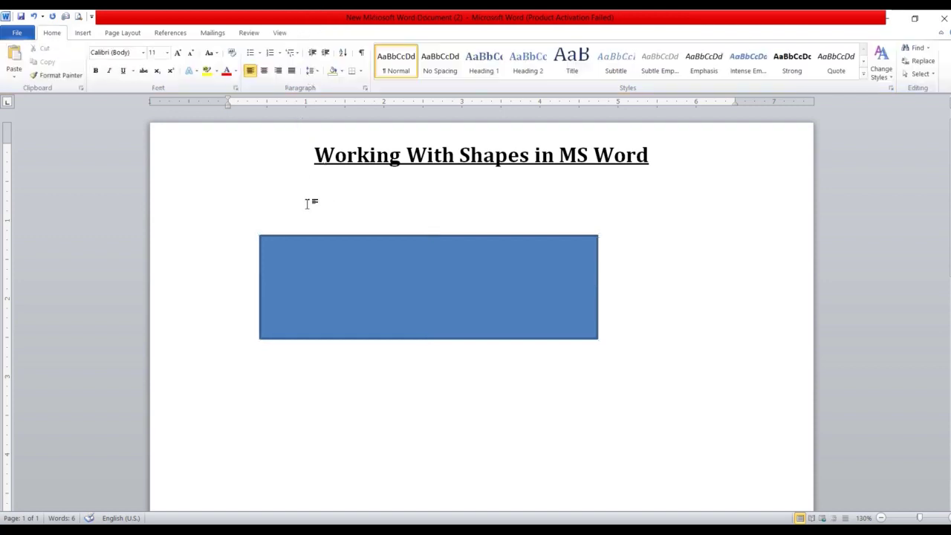
Move the rectangle slightly to the right.
click(316, 255)
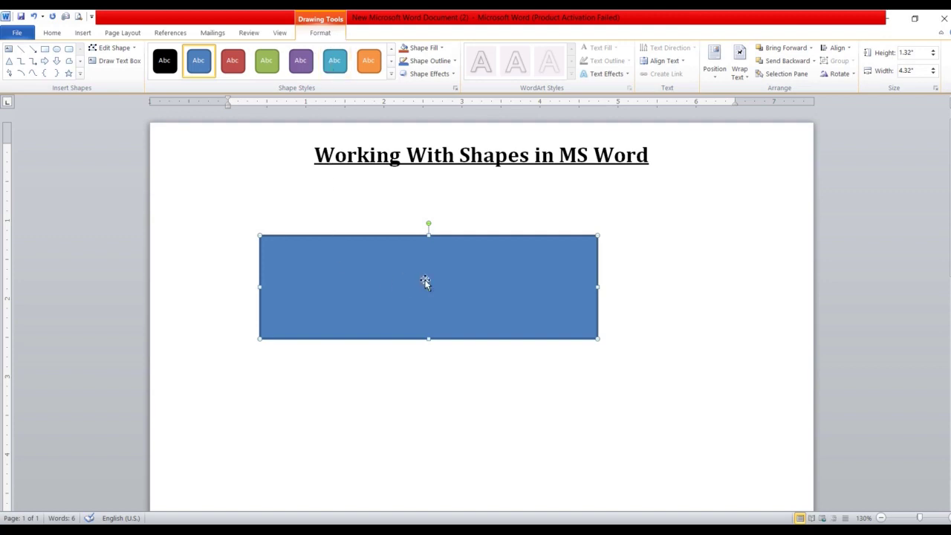
drag(446, 257, 471, 257)
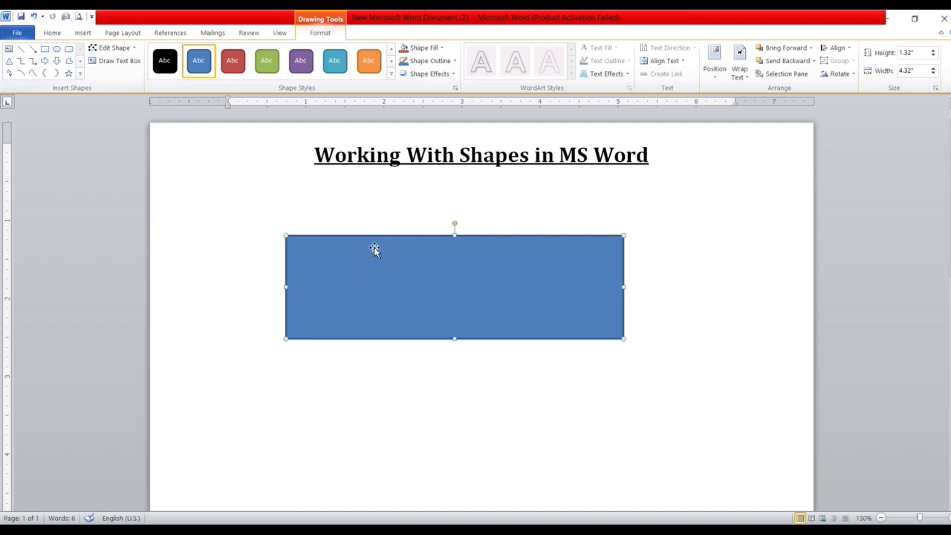
click(398, 198)
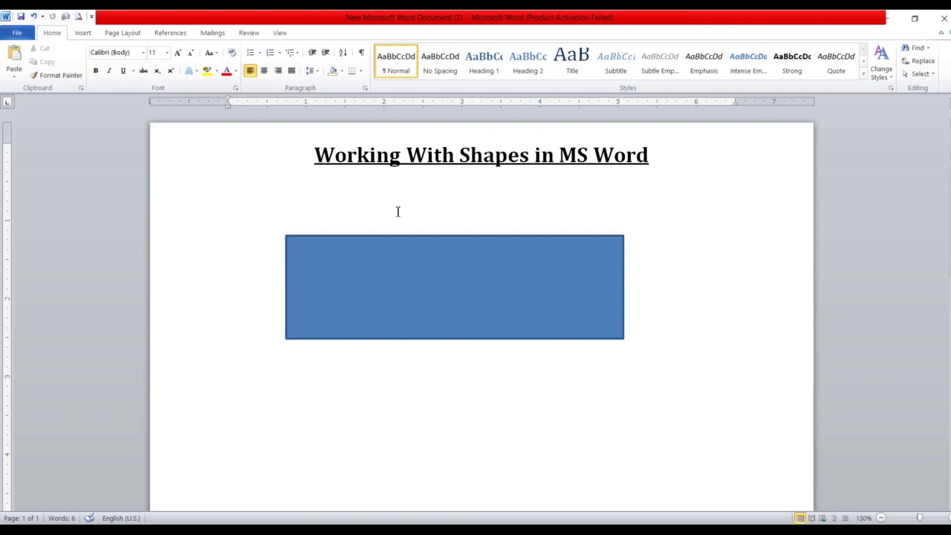
Reselect the rectangle and close the Clip Art pane.
click(417, 273)
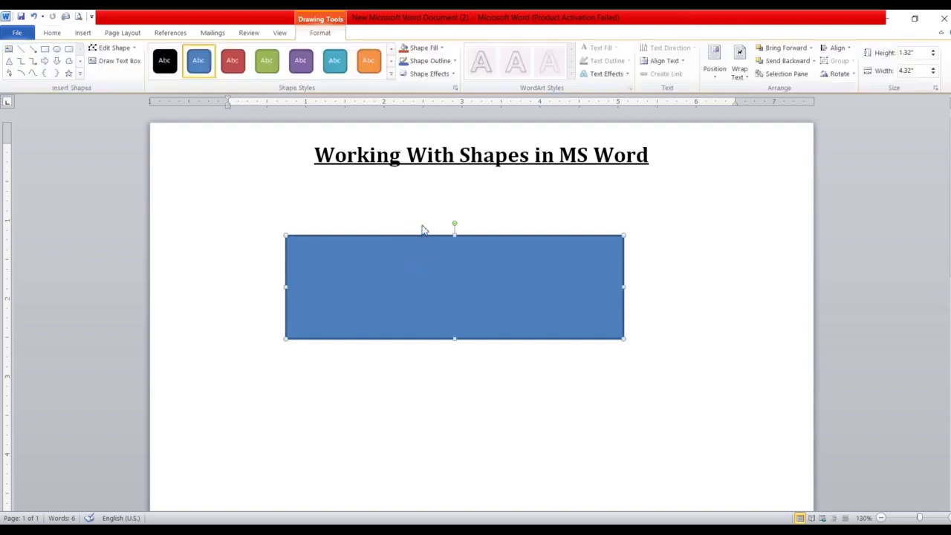
click(424, 217)
click(424, 253)
click(80, 33)
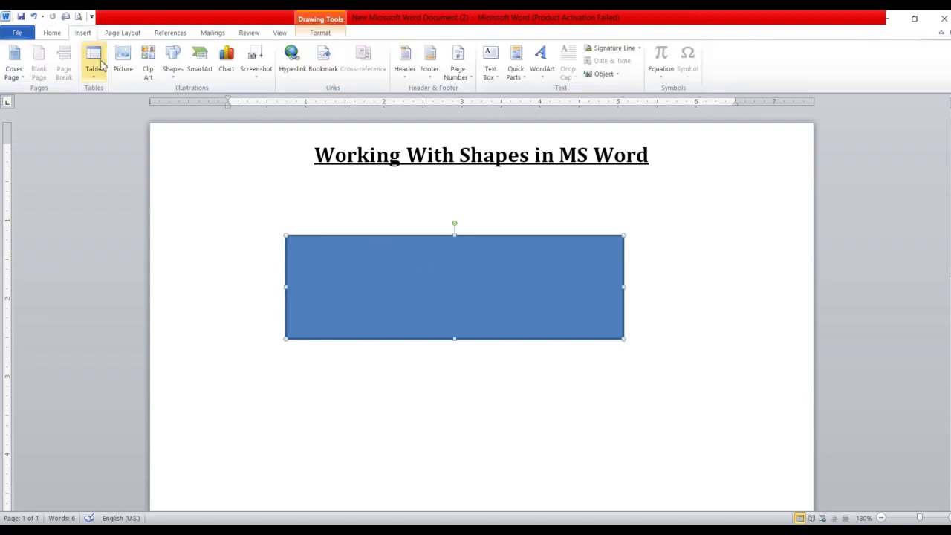
click(173, 68)
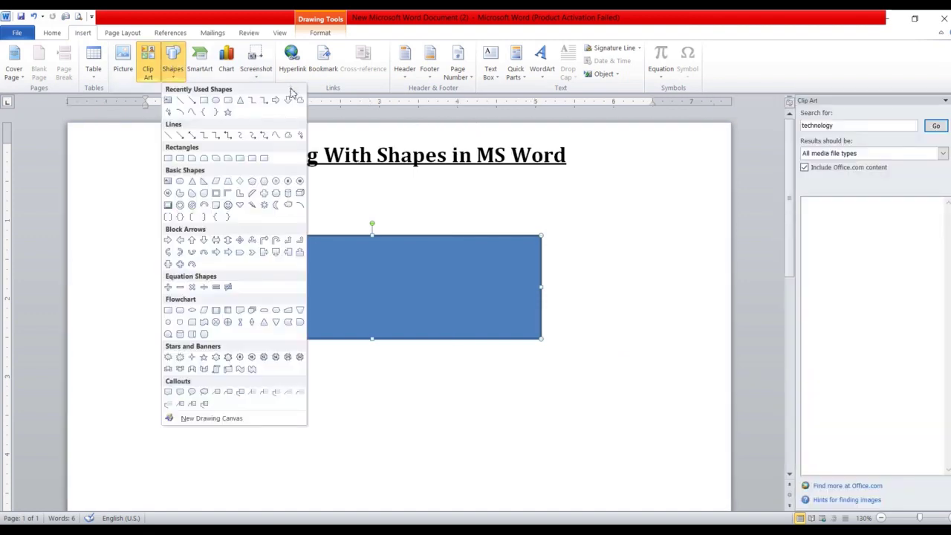
click(405, 206)
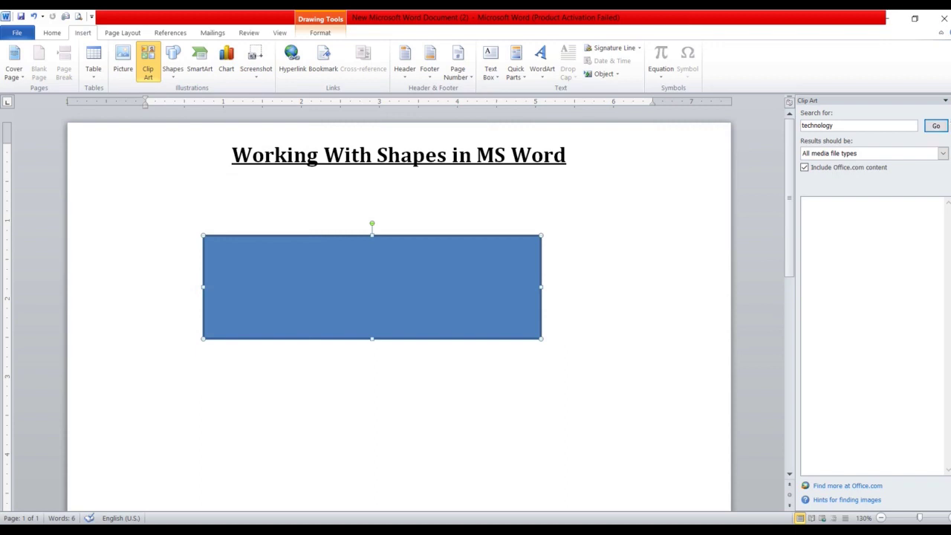
click(944, 100)
Nudge the rectangle slightly up and right, closer to the title.
click(174, 66)
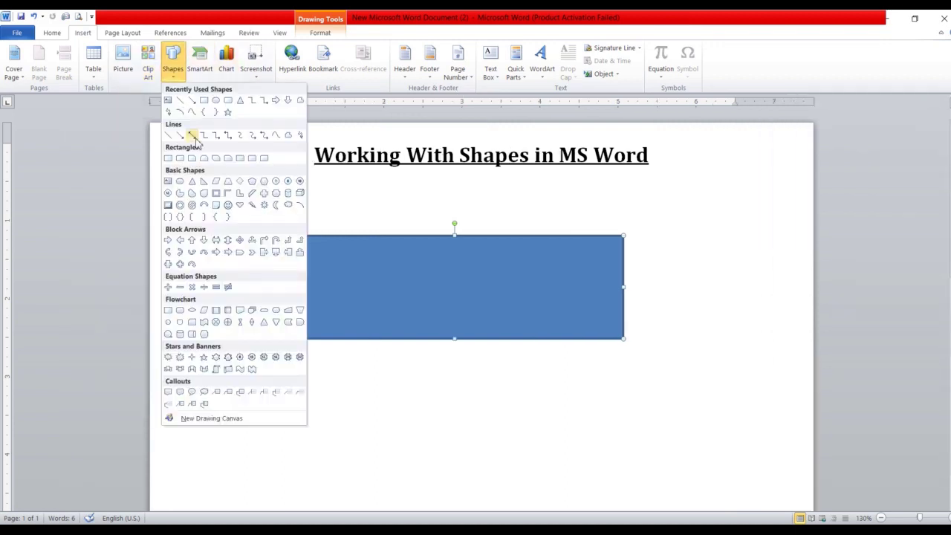
click(414, 262)
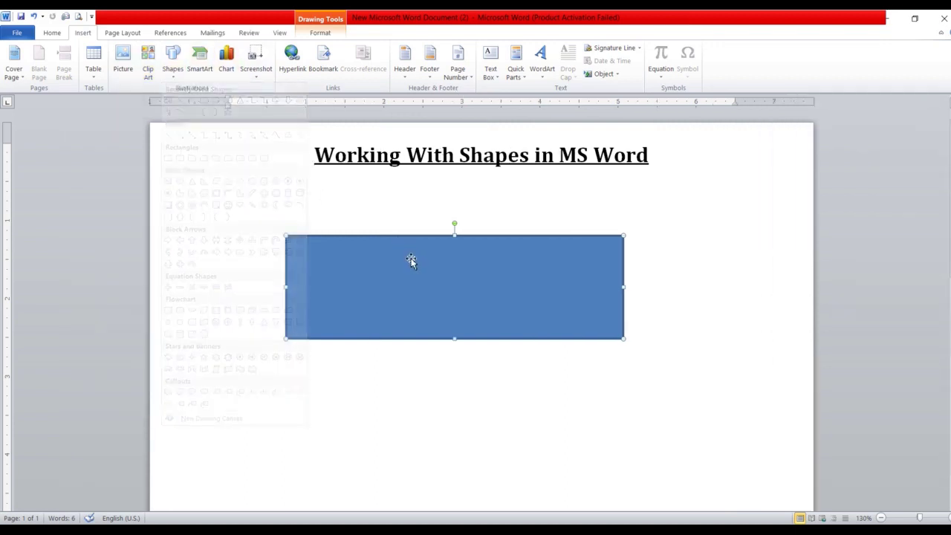
drag(409, 262, 419, 244)
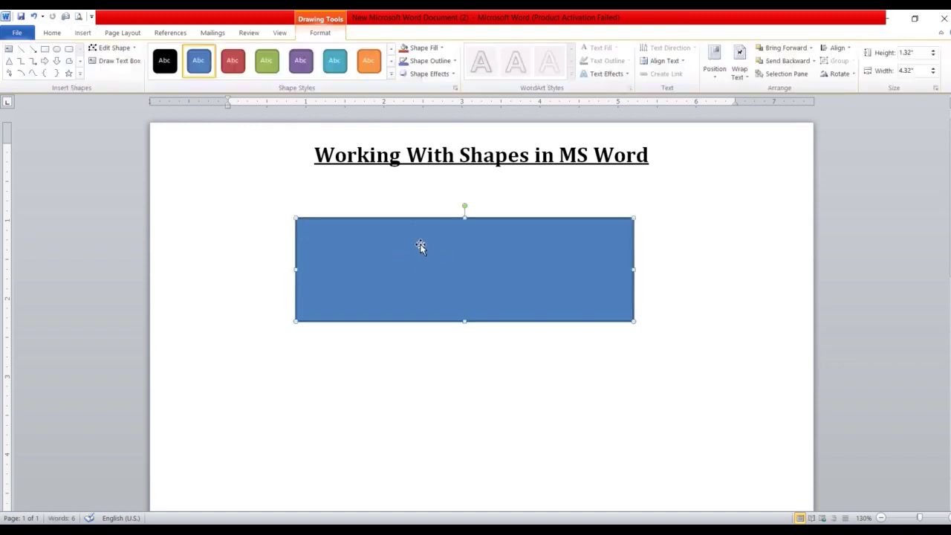
Fill the rectangle with the gold standard colour instead of blue.
click(392, 76)
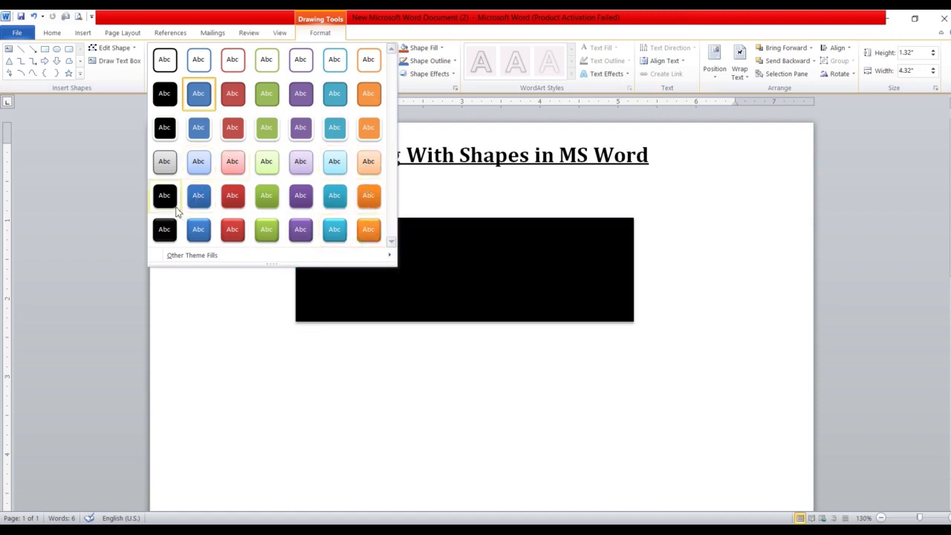
click(438, 251)
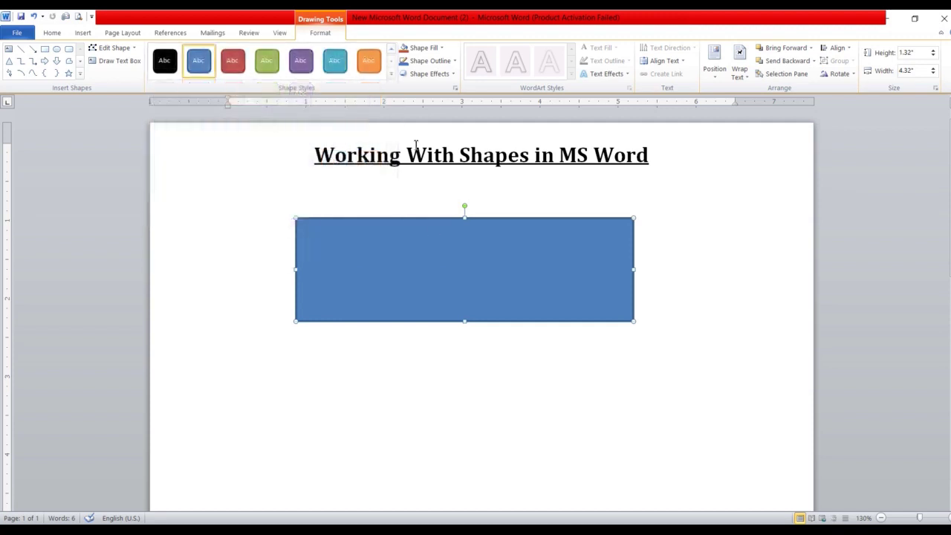
click(421, 49)
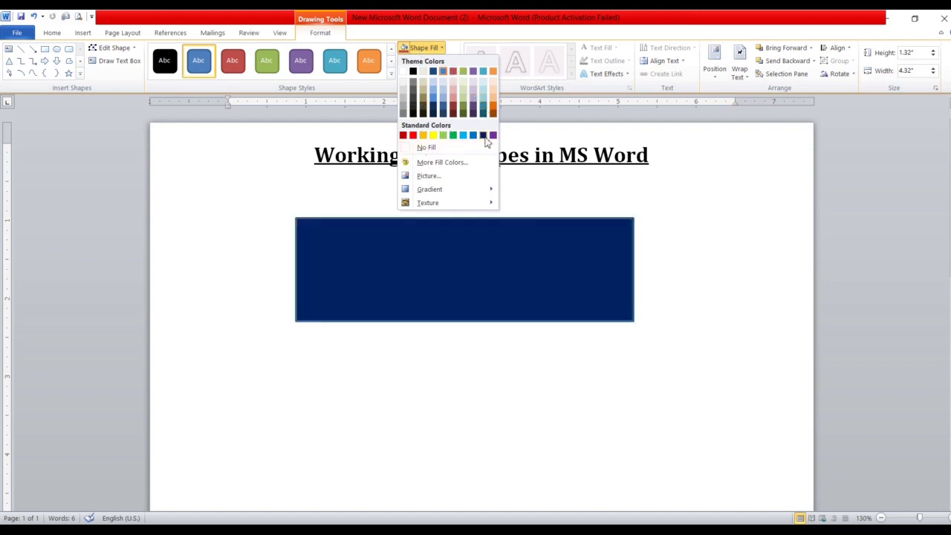
click(422, 135)
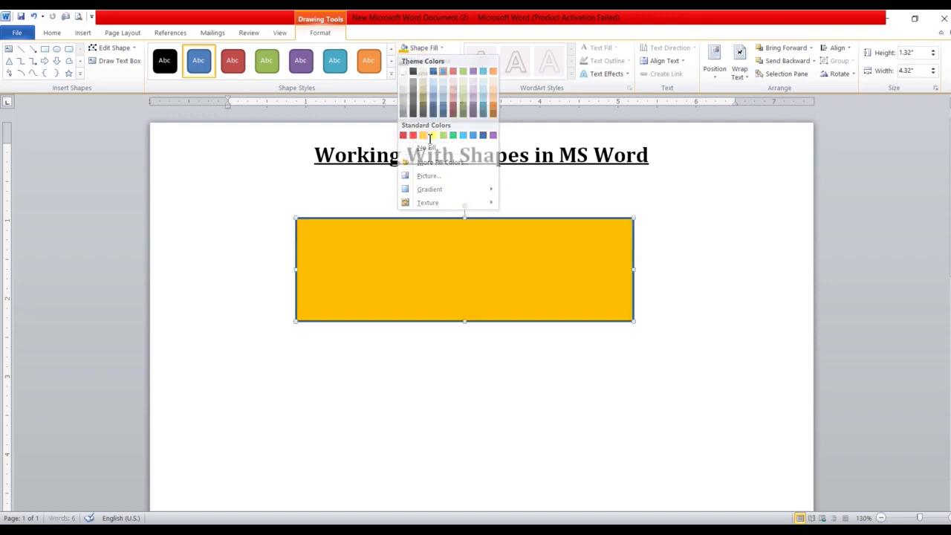
click(540, 212)
click(497, 241)
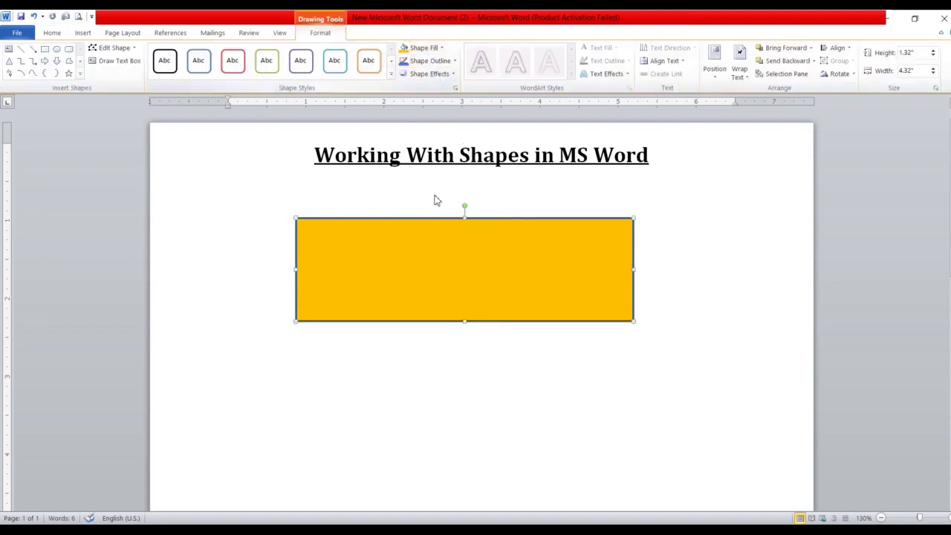
Refill the rectangle with a custom bright blue, RGB 9/190/247.
click(430, 49)
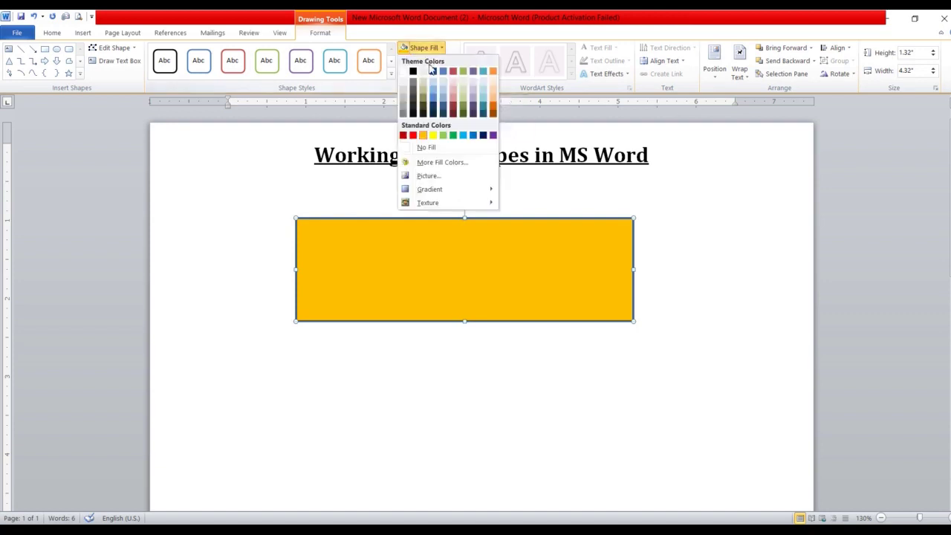
click(436, 164)
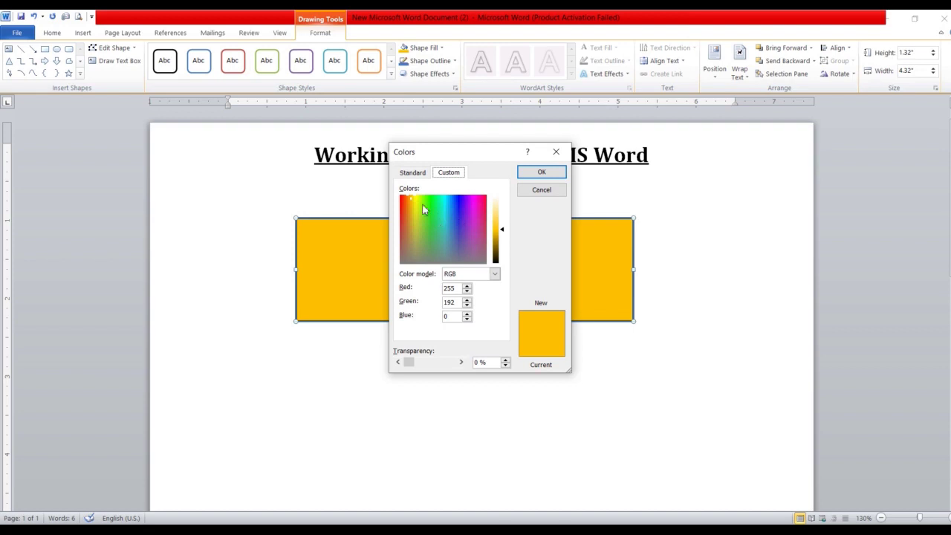
click(413, 173)
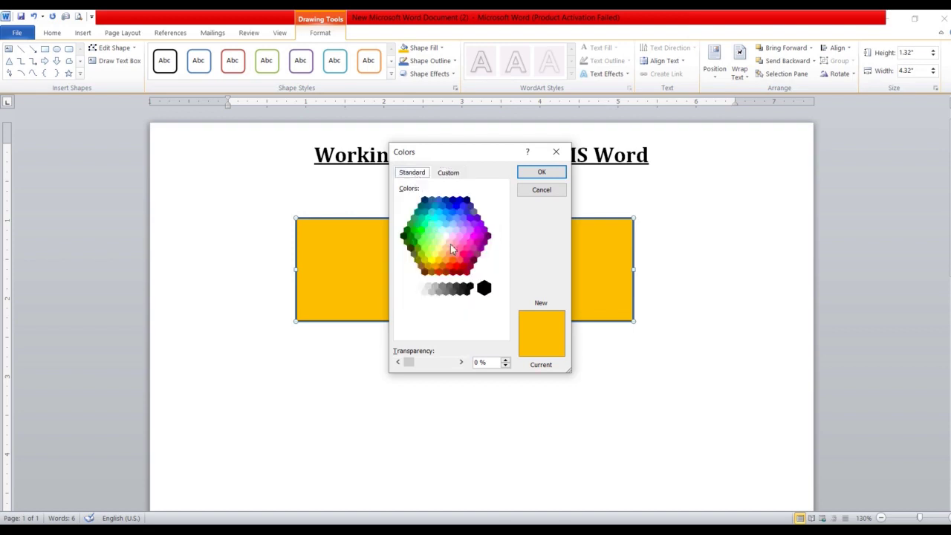
click(448, 175)
click(446, 198)
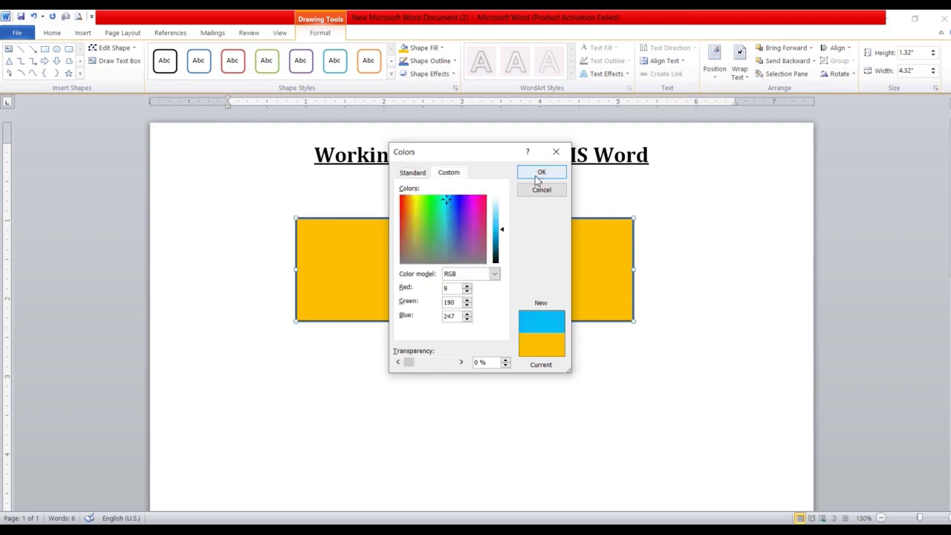
click(540, 174)
click(439, 199)
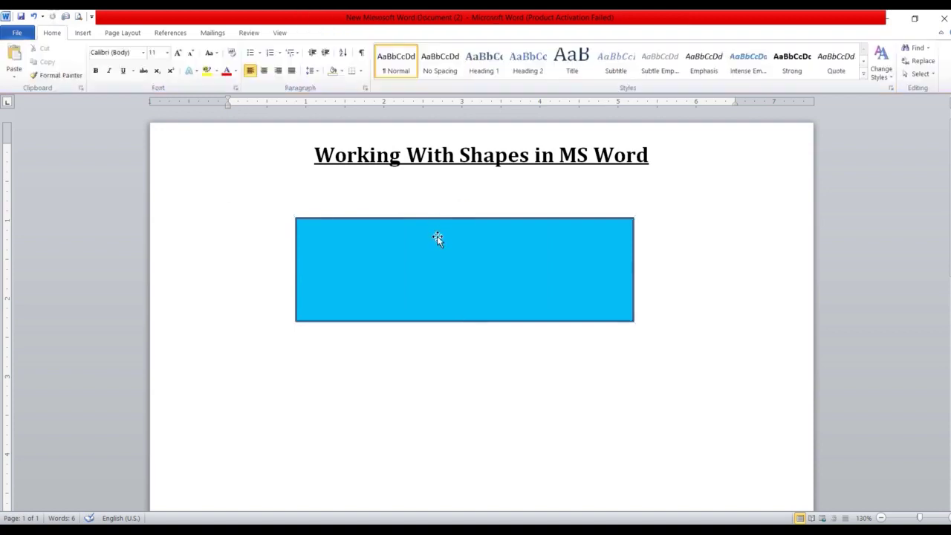
click(437, 238)
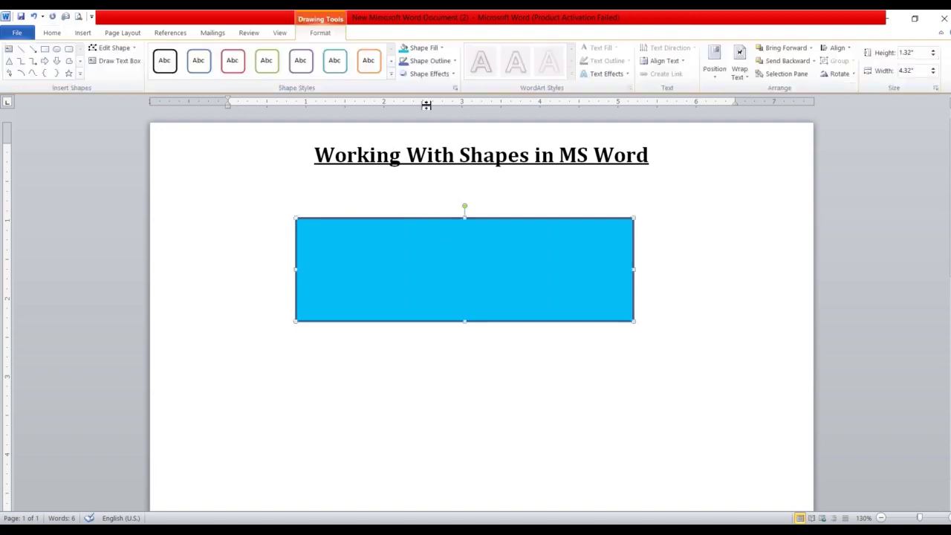
click(424, 47)
Fill the rectangle with the 'System Software' operating-system logos picture.
click(420, 50)
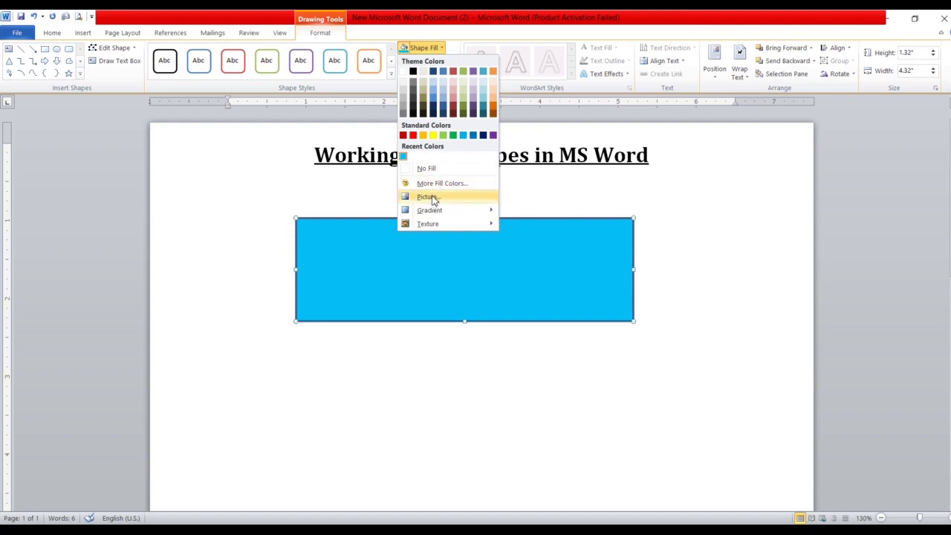
click(430, 196)
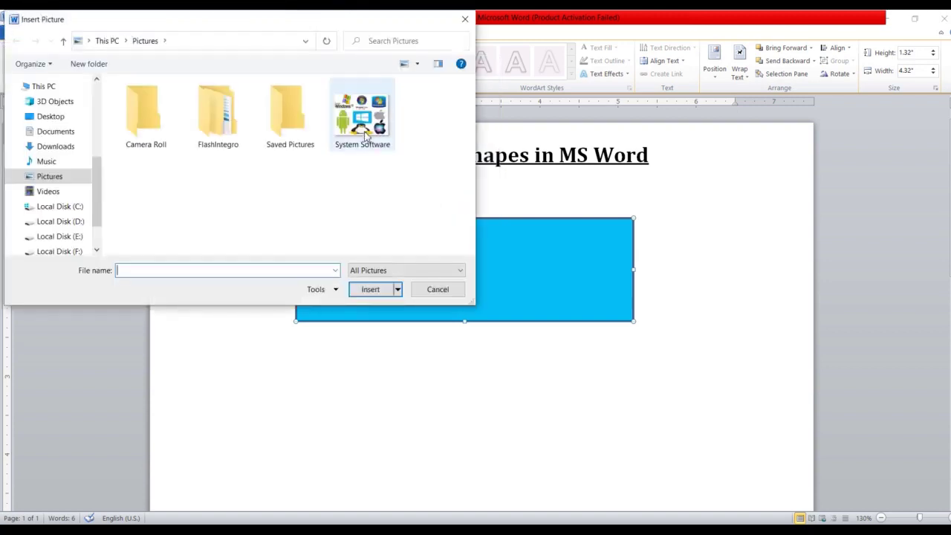
click(362, 117)
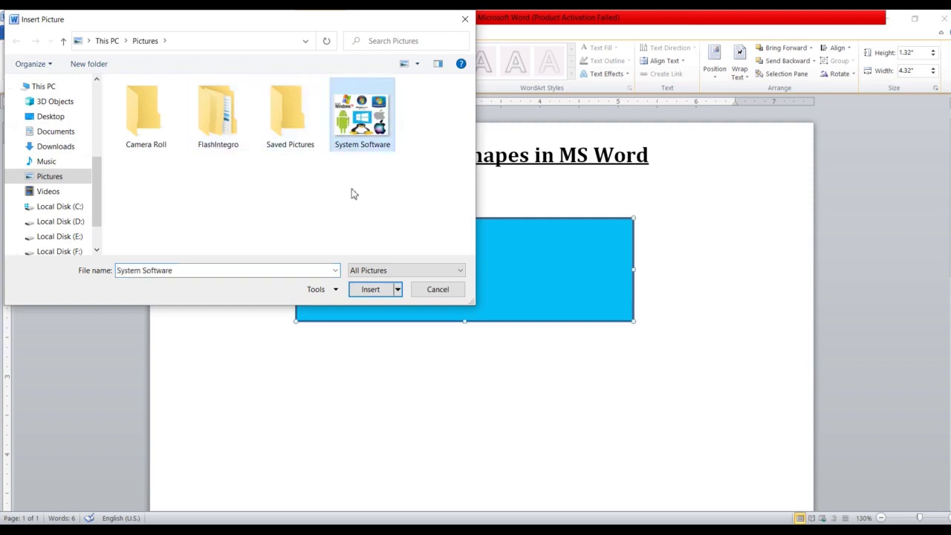
click(371, 289)
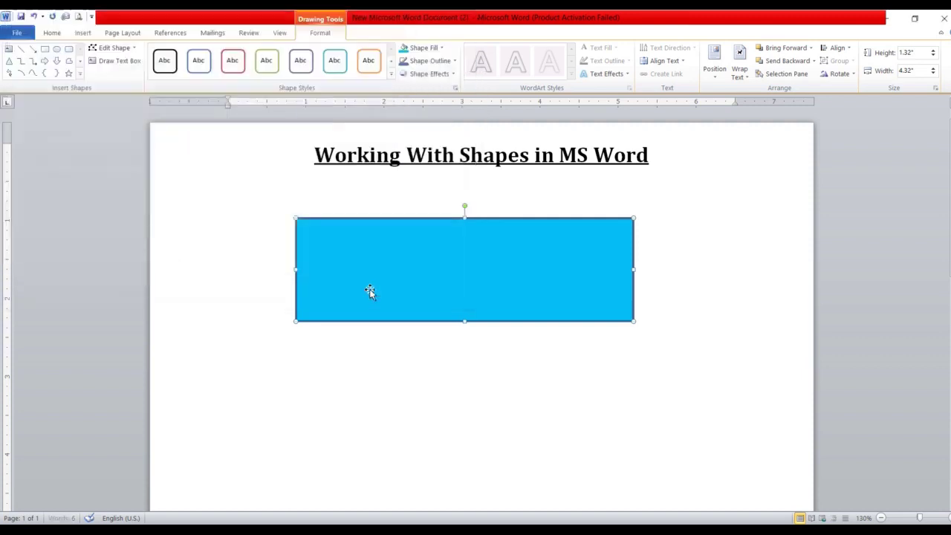
click(515, 382)
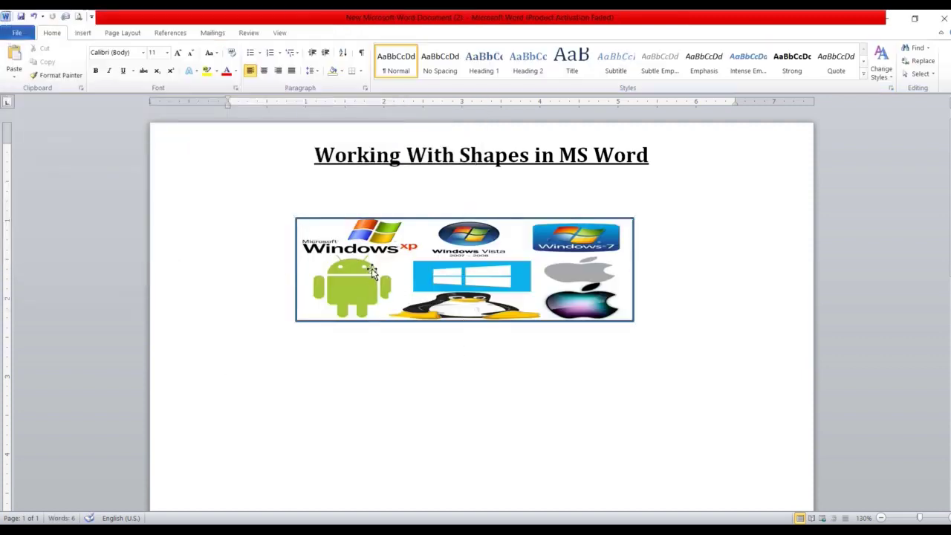
click(458, 260)
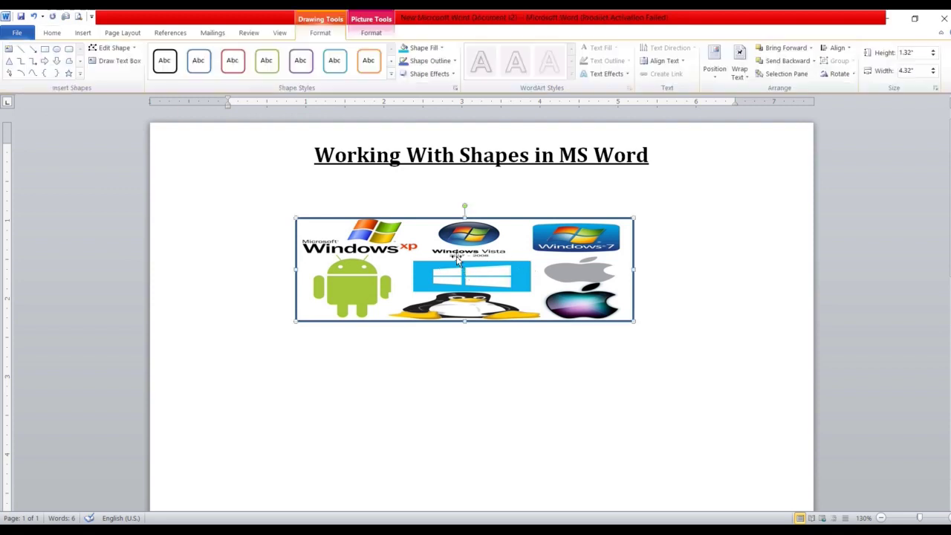
click(423, 48)
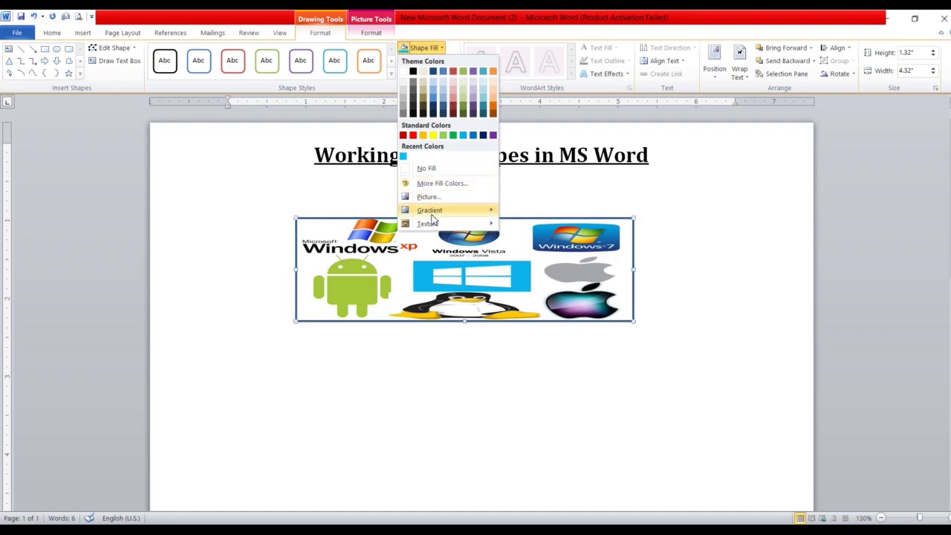
Apply an orange and pink preset gradient fill to the rectangle.
mouse_move(434, 213)
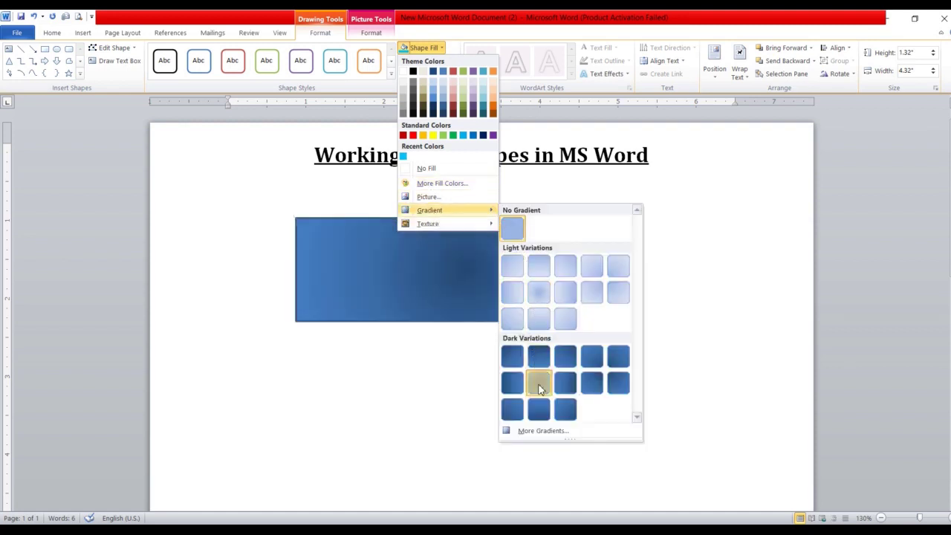
click(538, 383)
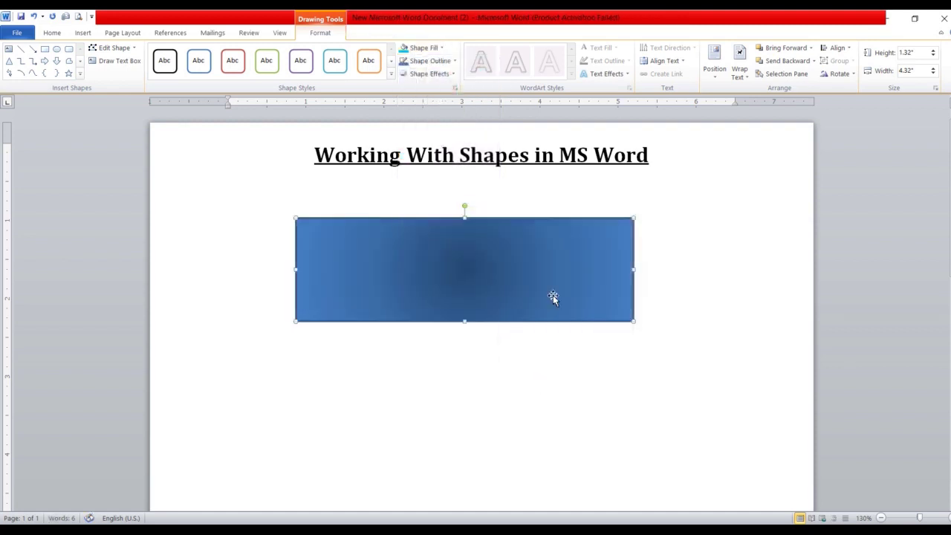
click(421, 50)
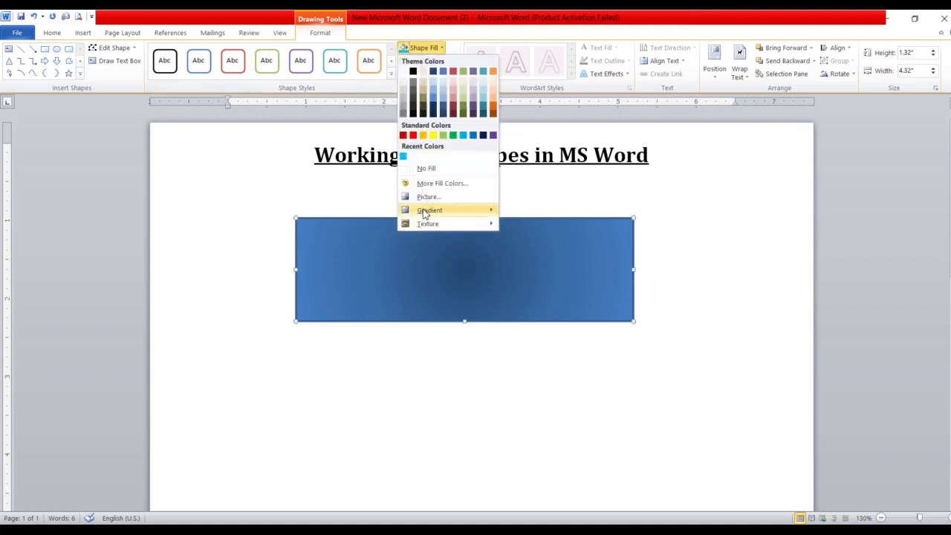
mouse_move(425, 214)
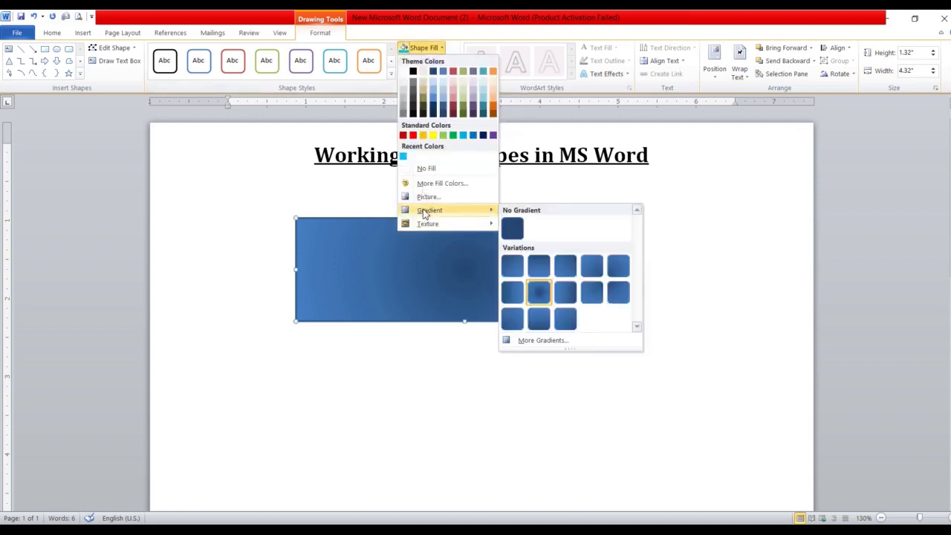
click(535, 341)
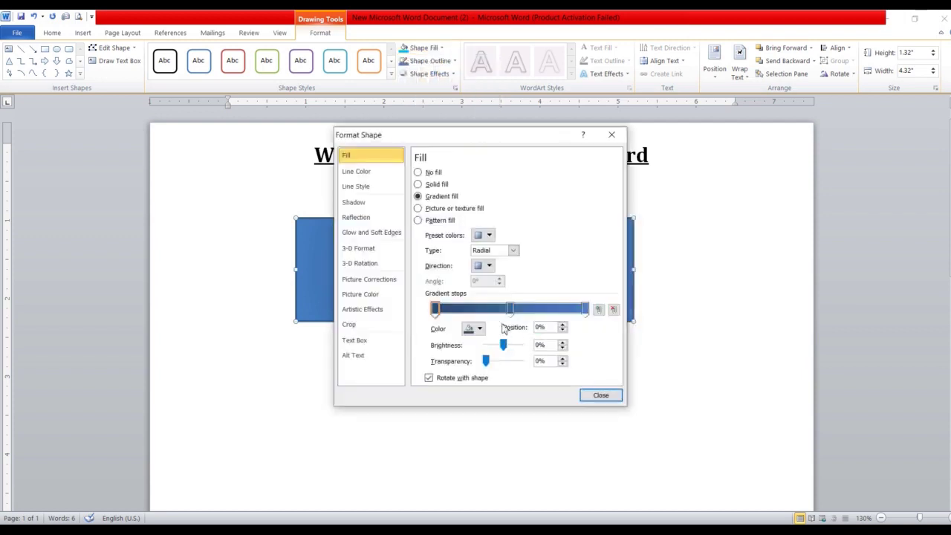
click(483, 235)
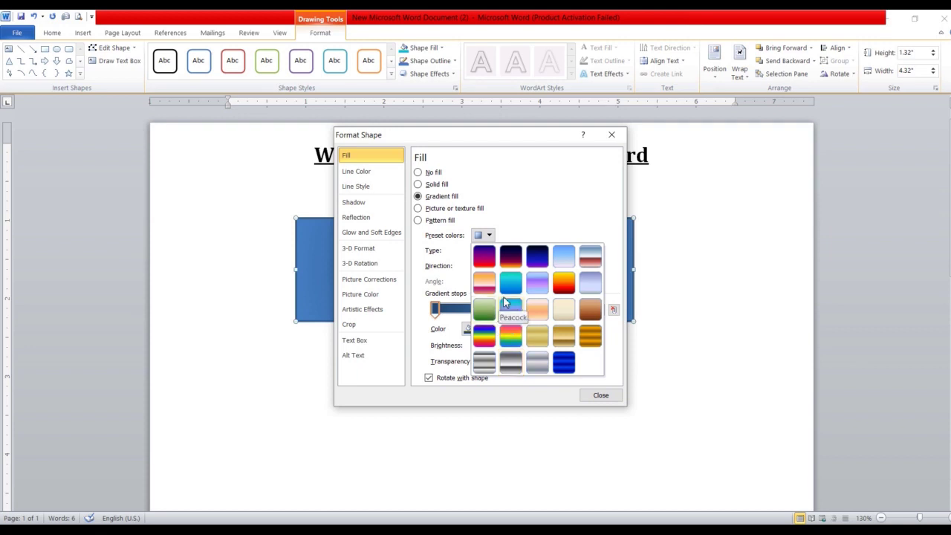
click(484, 283)
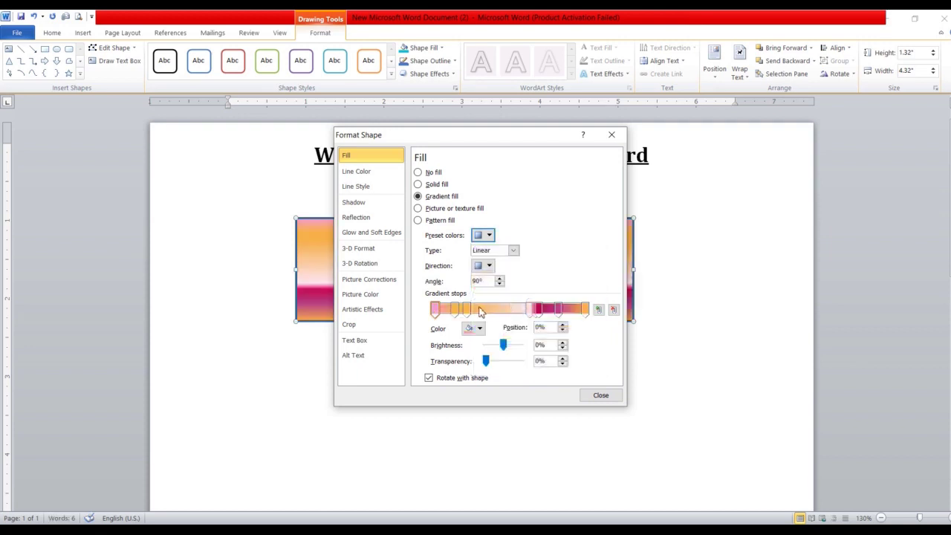
drag(433, 144, 736, 119)
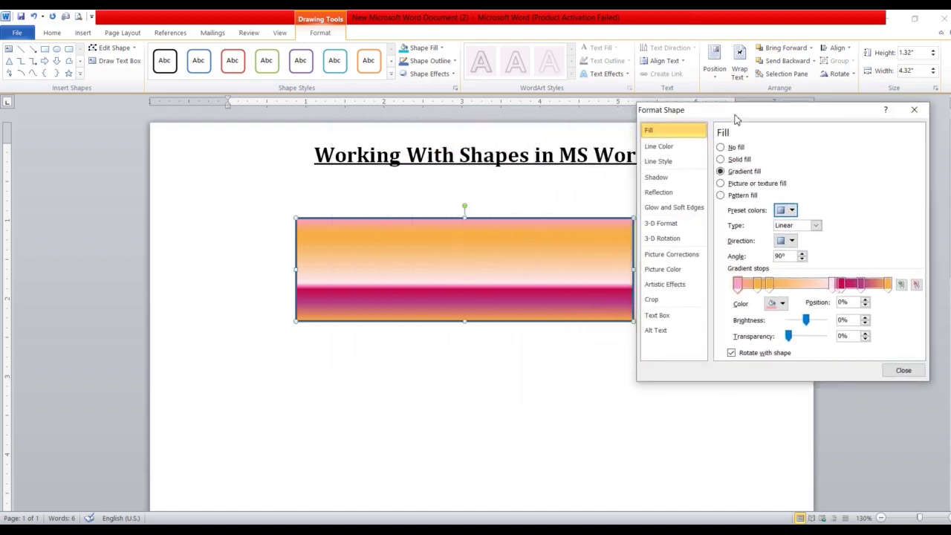
Rearrange the gradient stops, making one yellow at 59%, and close the settings.
drag(768, 285, 793, 285)
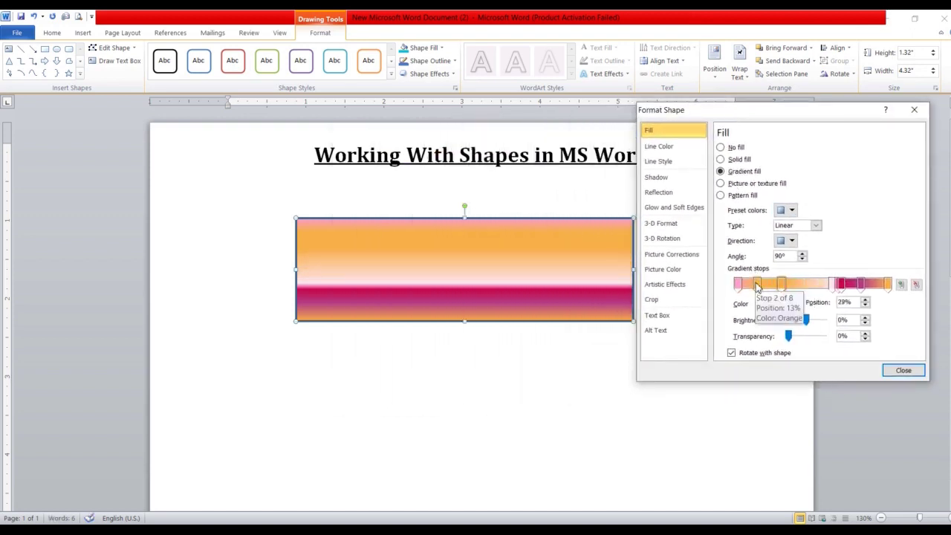
mouse_move(757, 284)
mouse_down()
mouse_move(777, 289)
mouse_move(753, 289)
mouse_up()
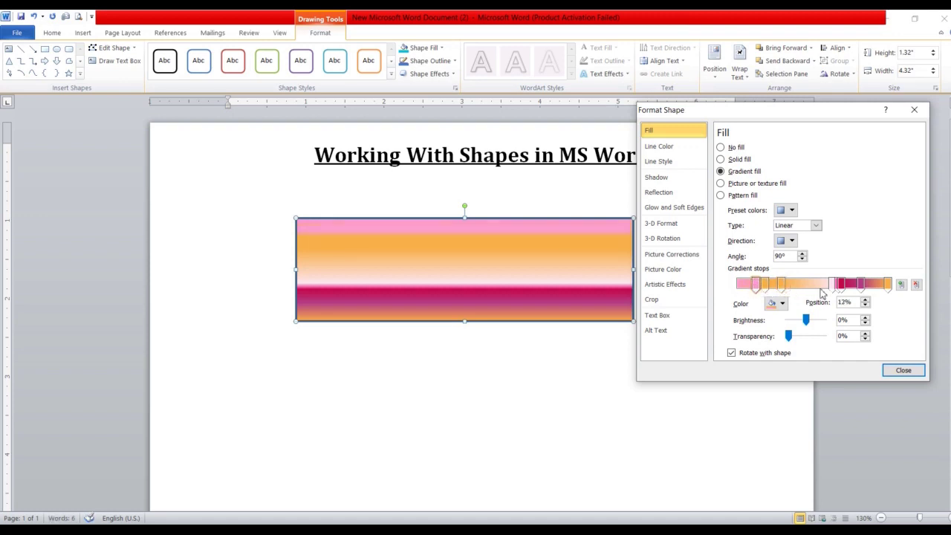
mouse_move(832, 288)
mouse_down()
mouse_move(796, 286)
mouse_move(808, 288)
mouse_up()
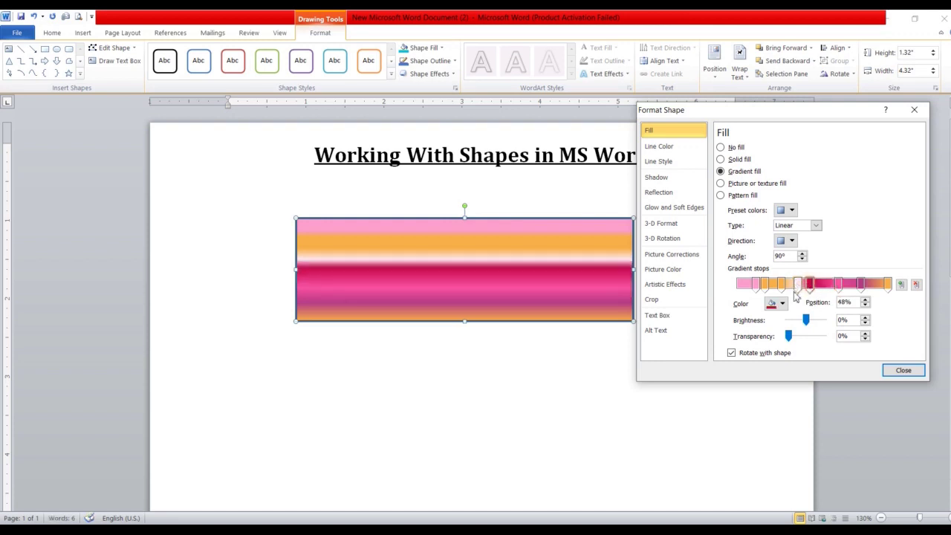
click(783, 305)
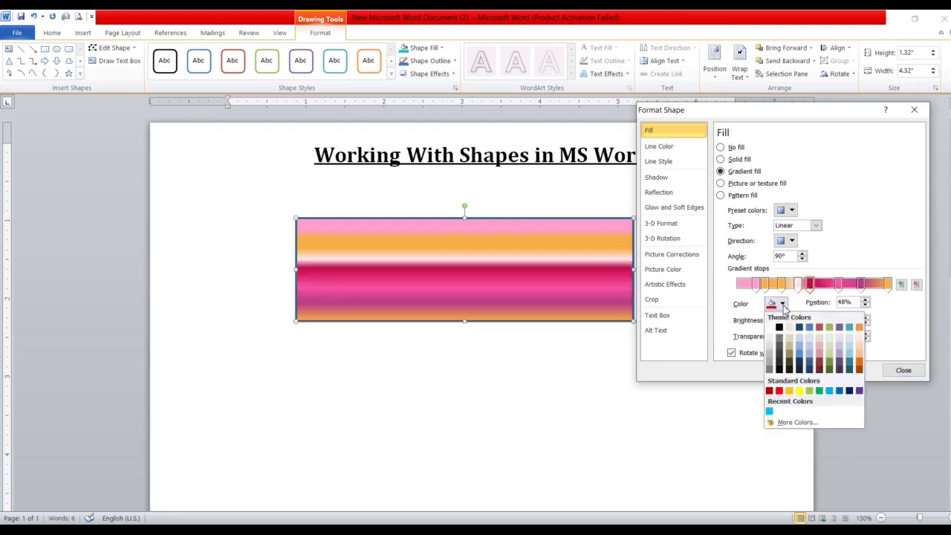
click(798, 391)
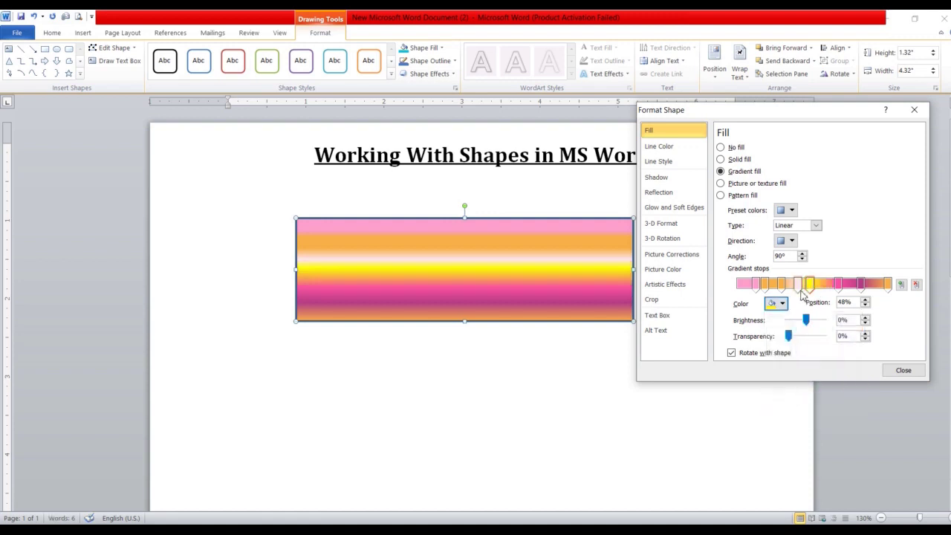
drag(809, 284, 840, 294)
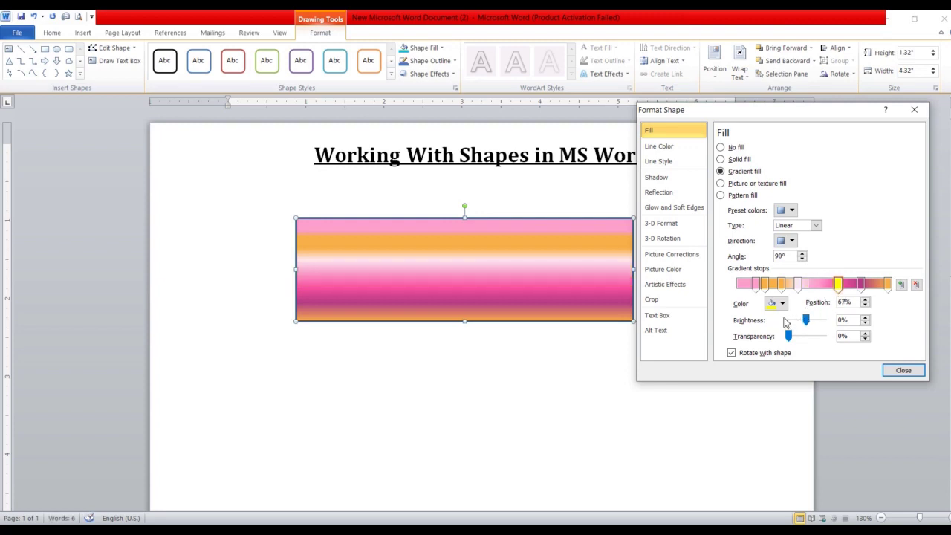
mouse_move(802, 325)
mouse_down()
mouse_move(784, 320)
mouse_move(809, 320)
mouse_move(799, 336)
mouse_move(830, 343)
mouse_move(793, 337)
mouse_up()
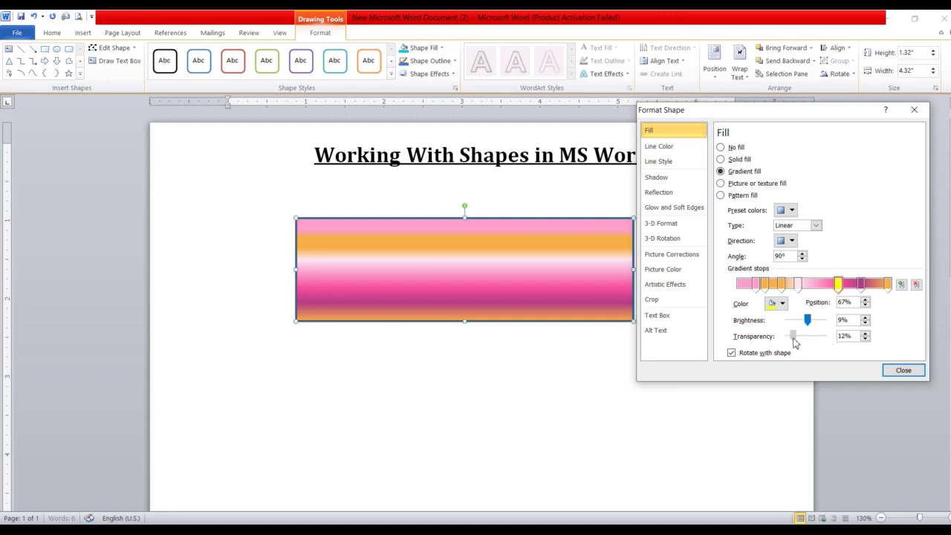
click(904, 372)
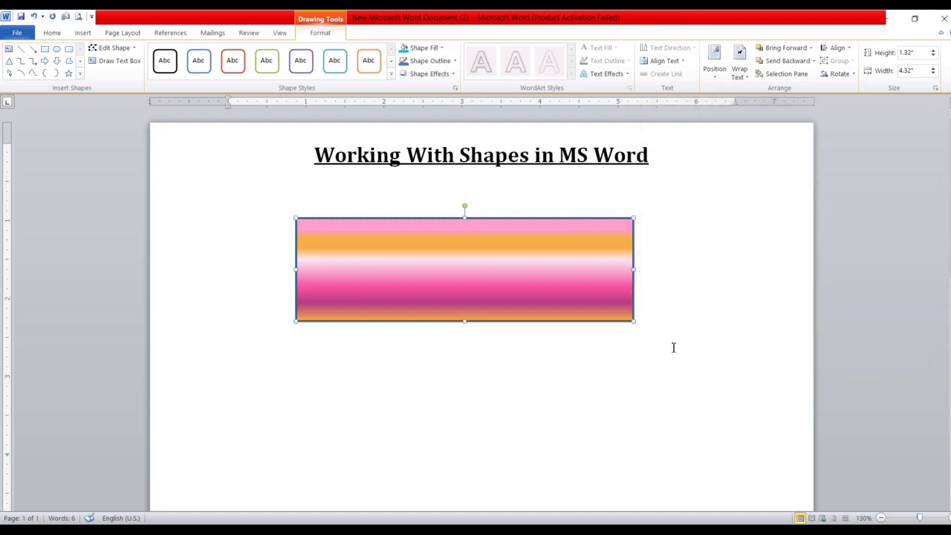
click(592, 327)
Change the gradient to the From Center radial variation with a pink centre.
click(543, 288)
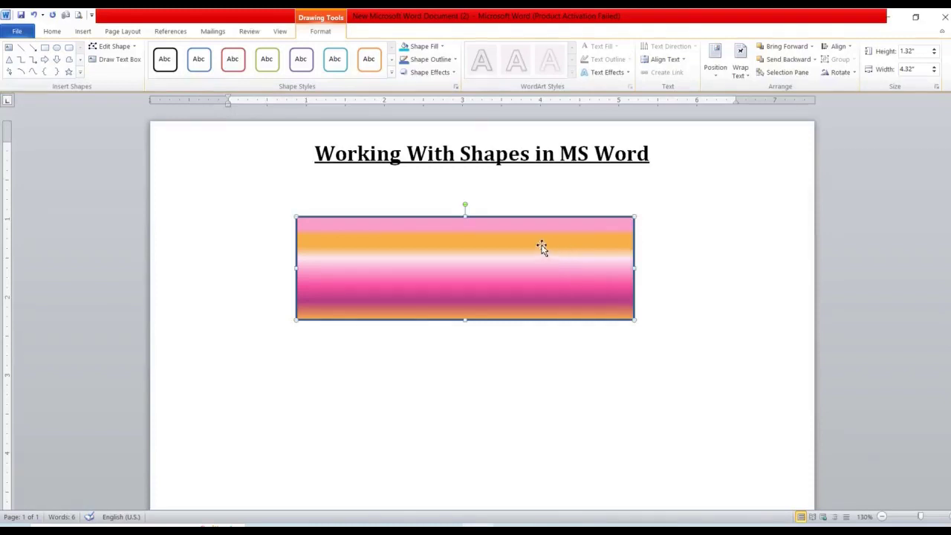
click(424, 47)
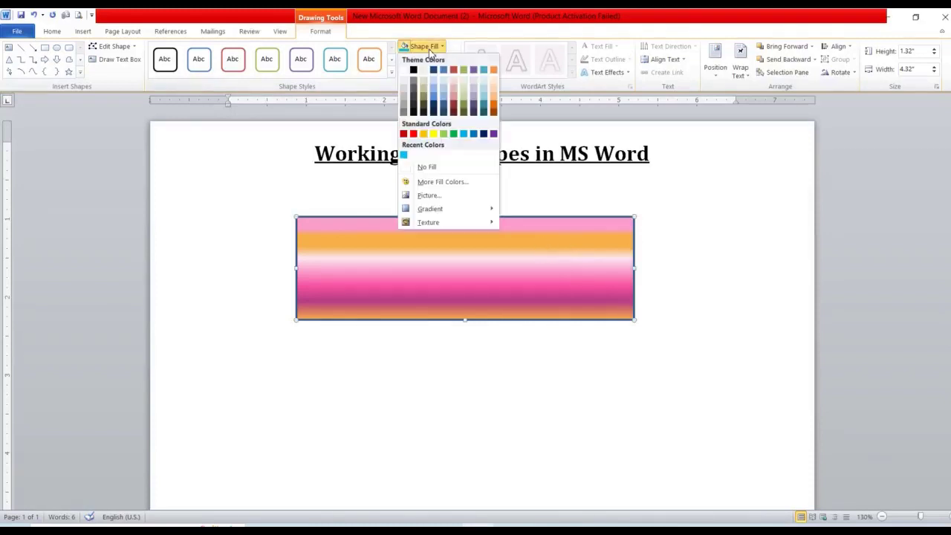
mouse_move(450, 215)
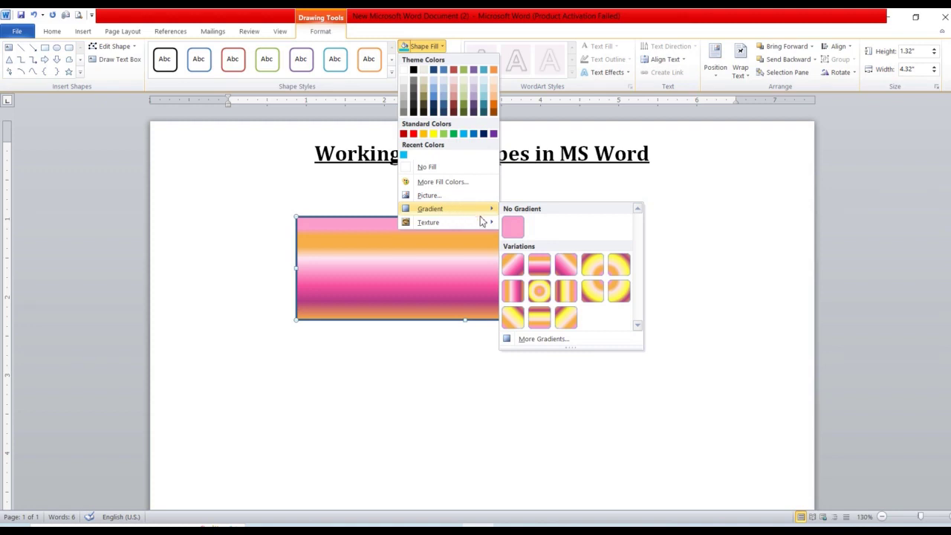
click(539, 290)
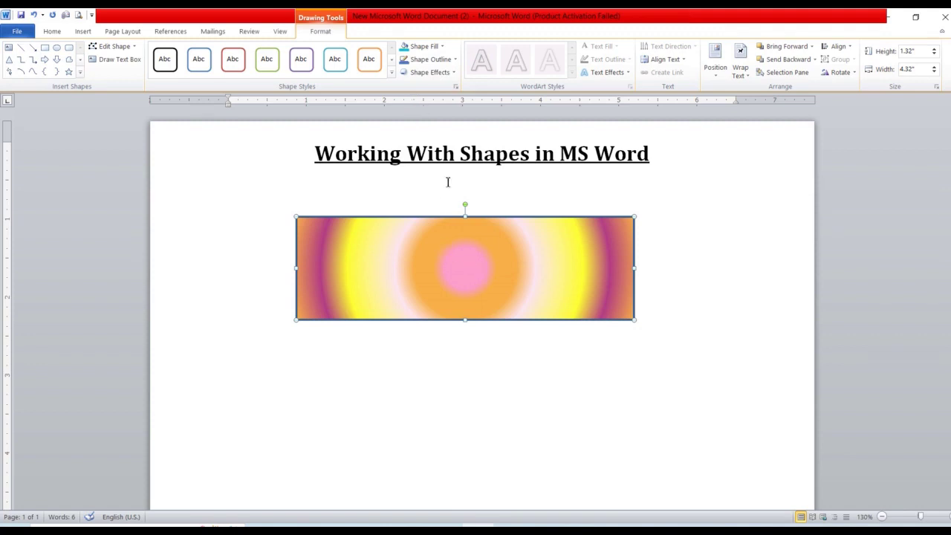
click(431, 46)
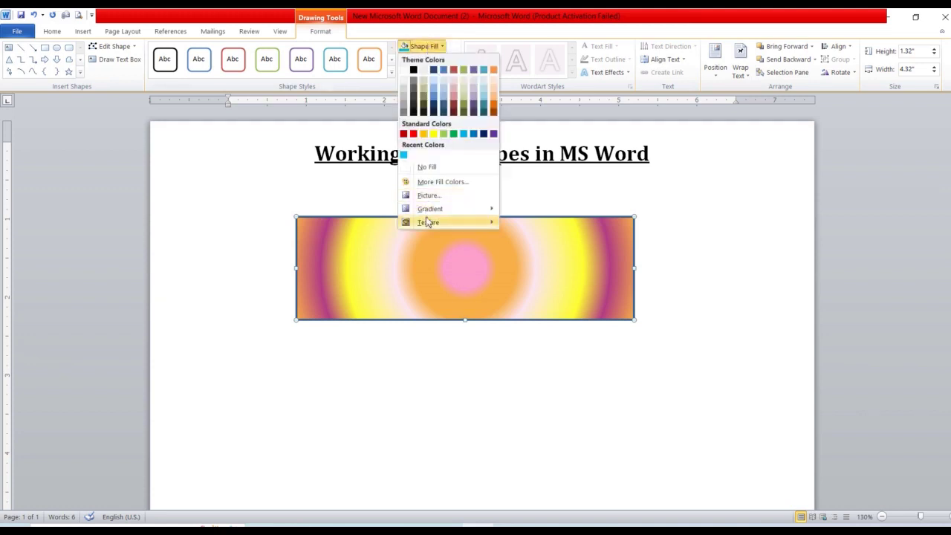
mouse_move(431, 225)
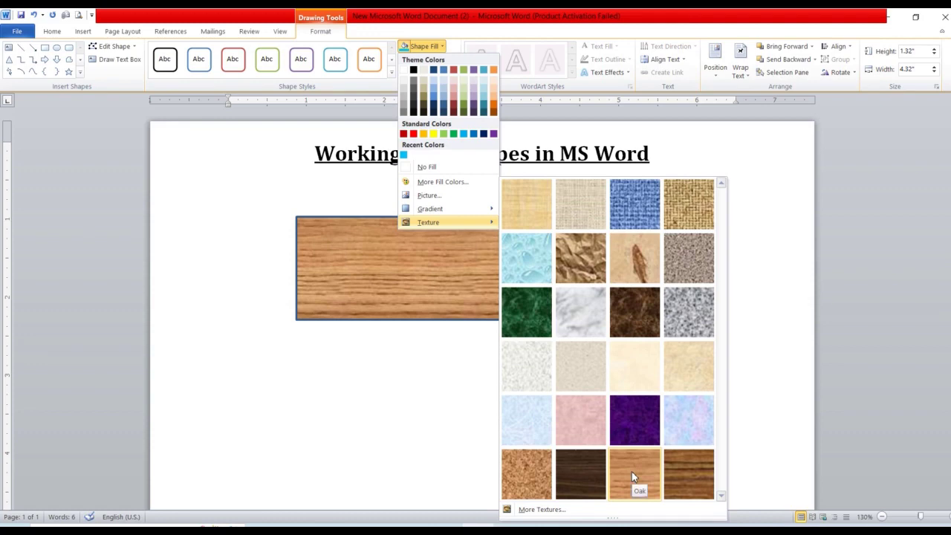
Switch the rectangle to a pattern fill with a yellow foreground colour.
click(573, 511)
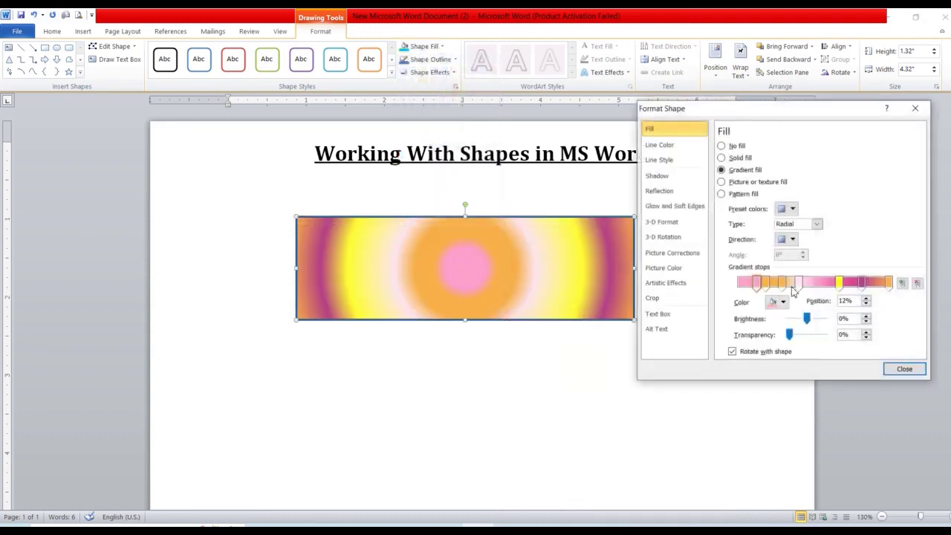
drag(797, 283, 821, 283)
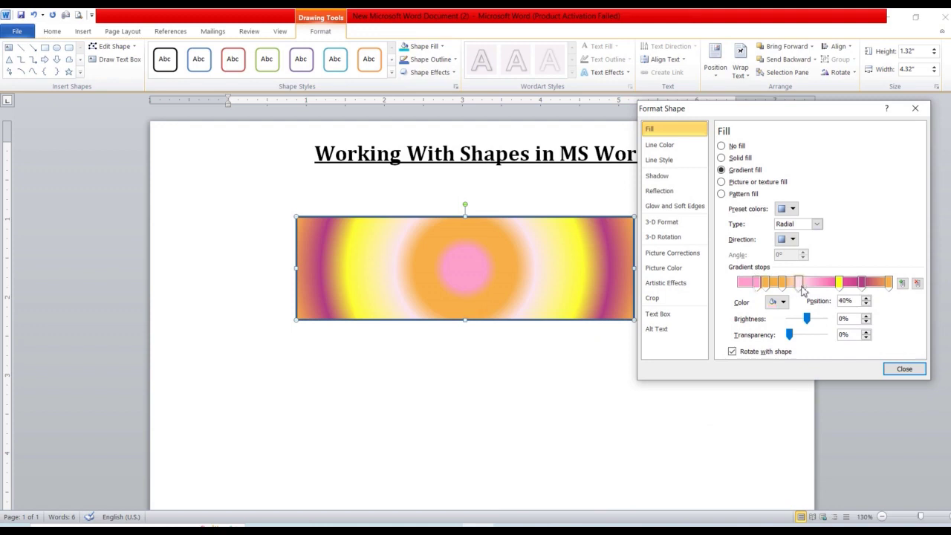
click(746, 195)
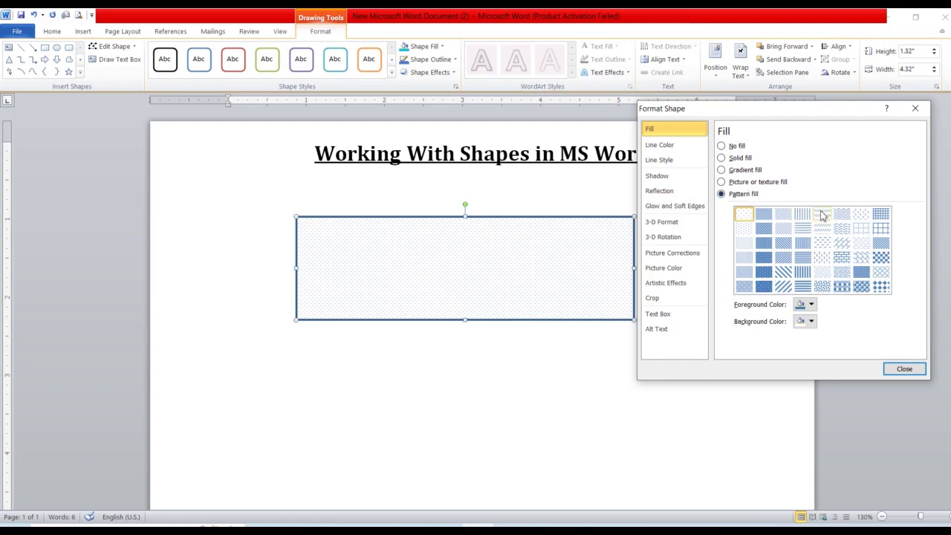
click(821, 214)
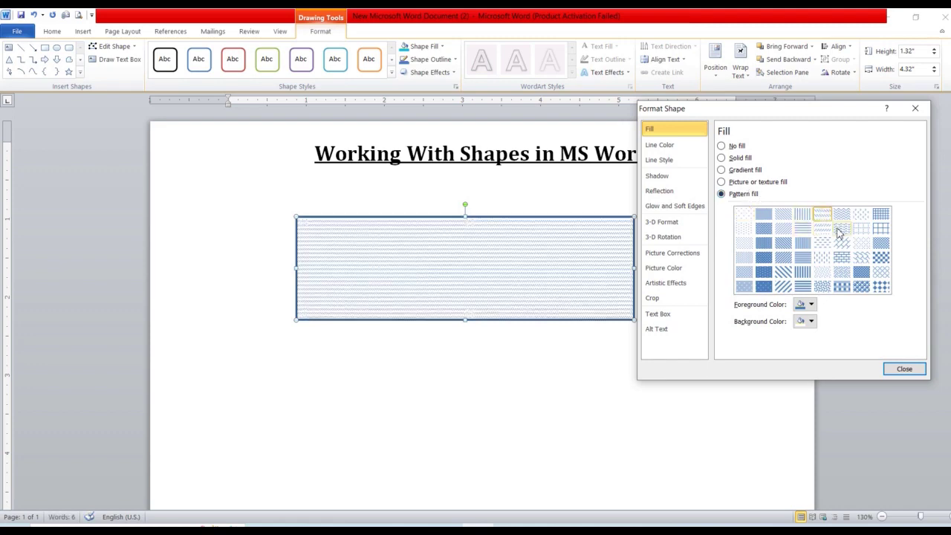
click(842, 228)
click(861, 227)
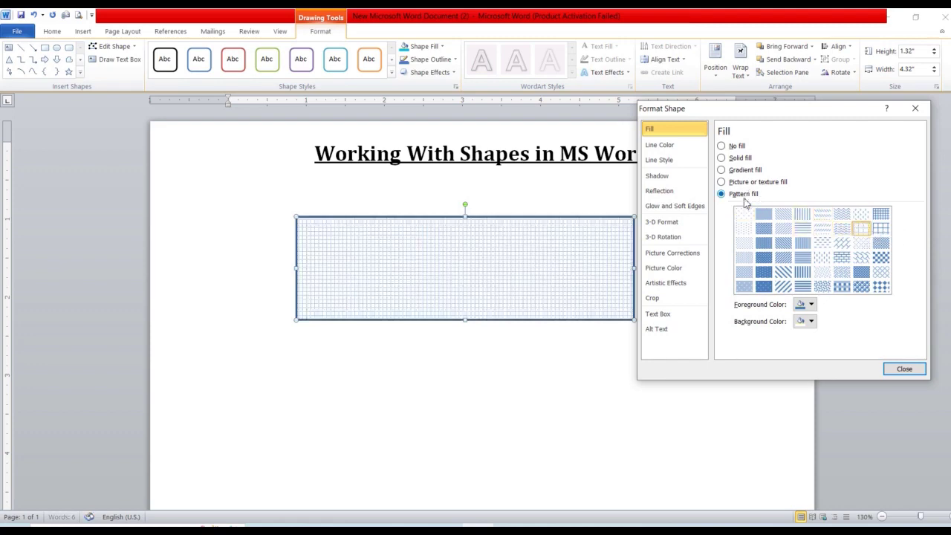
click(810, 305)
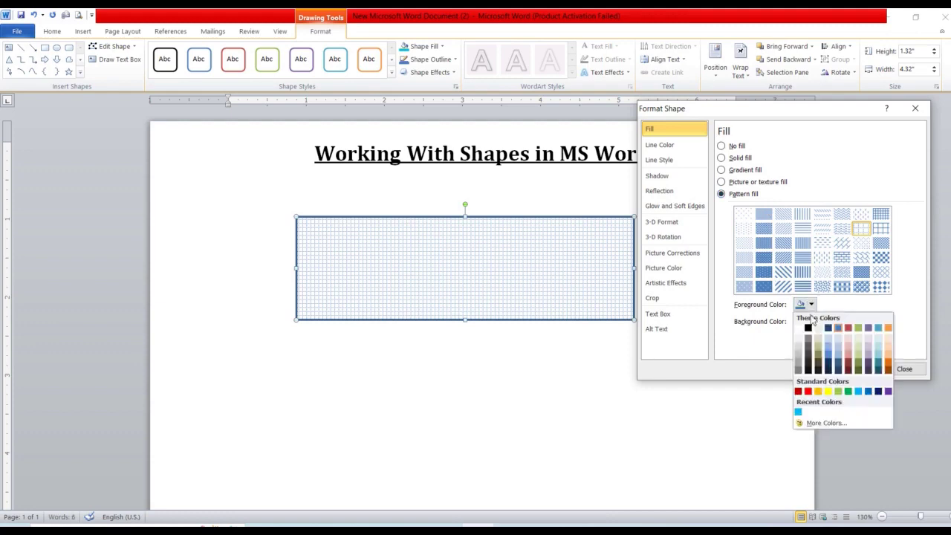
click(827, 391)
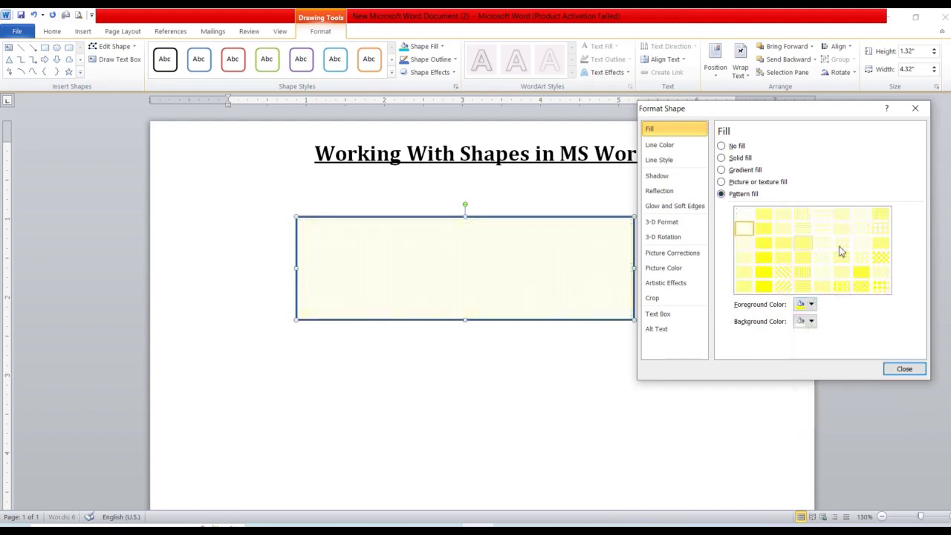
Set the pattern background to black, choose the dense weave pattern, and close.
click(821, 242)
click(826, 262)
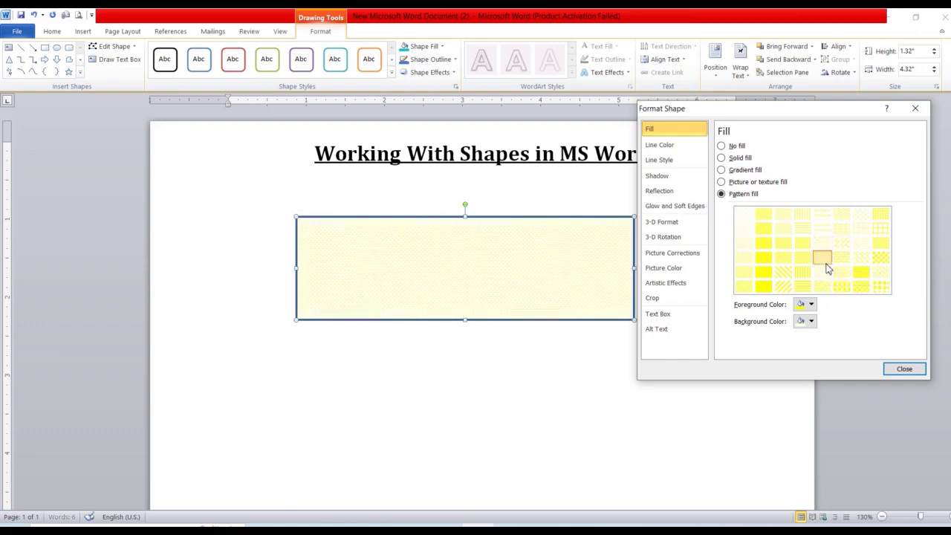
click(811, 321)
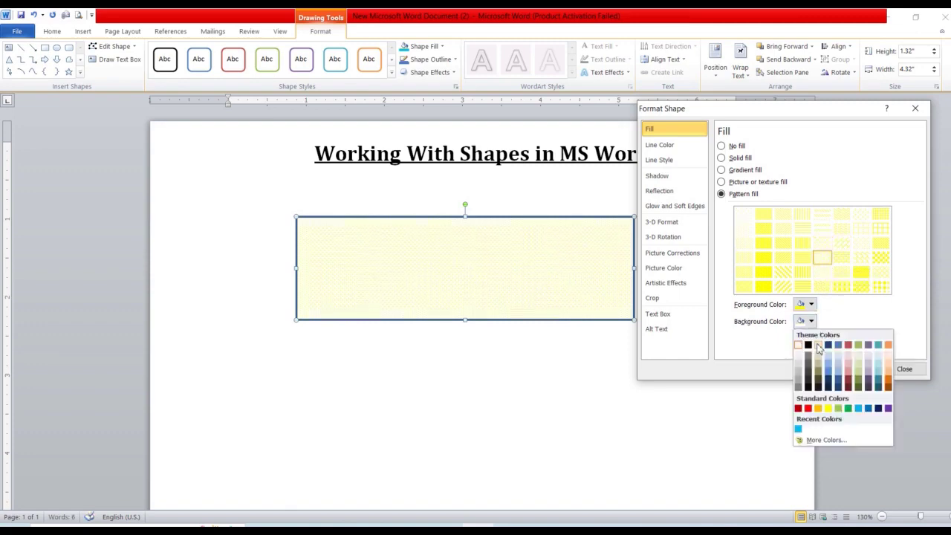
click(807, 345)
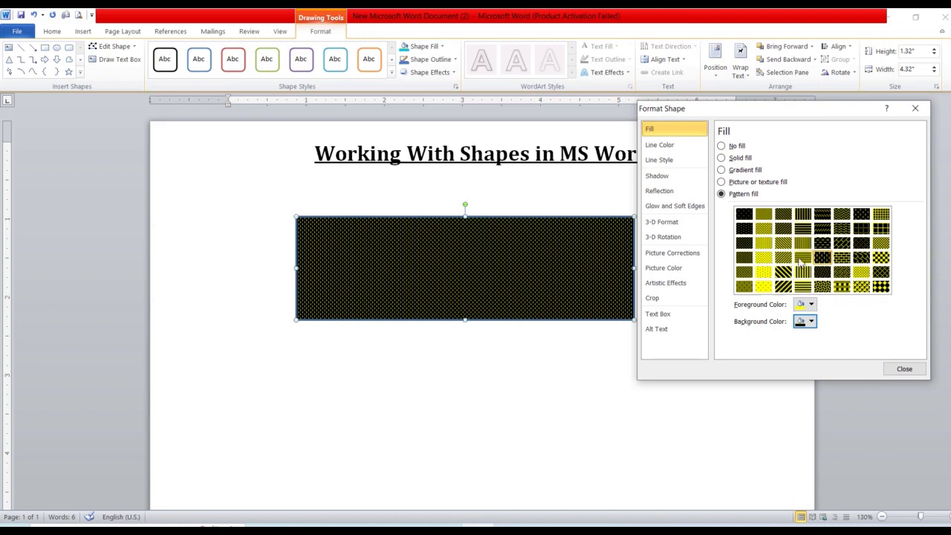
click(765, 259)
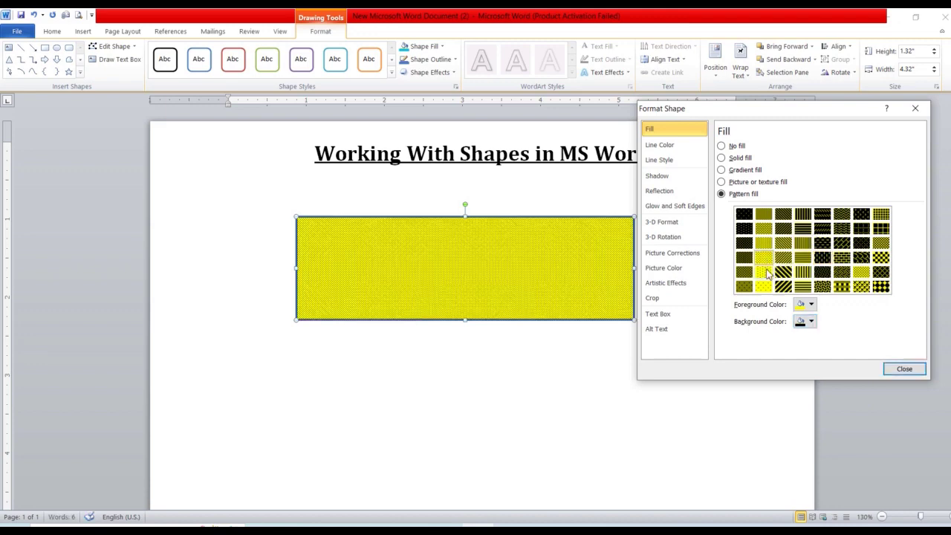
click(765, 273)
click(783, 272)
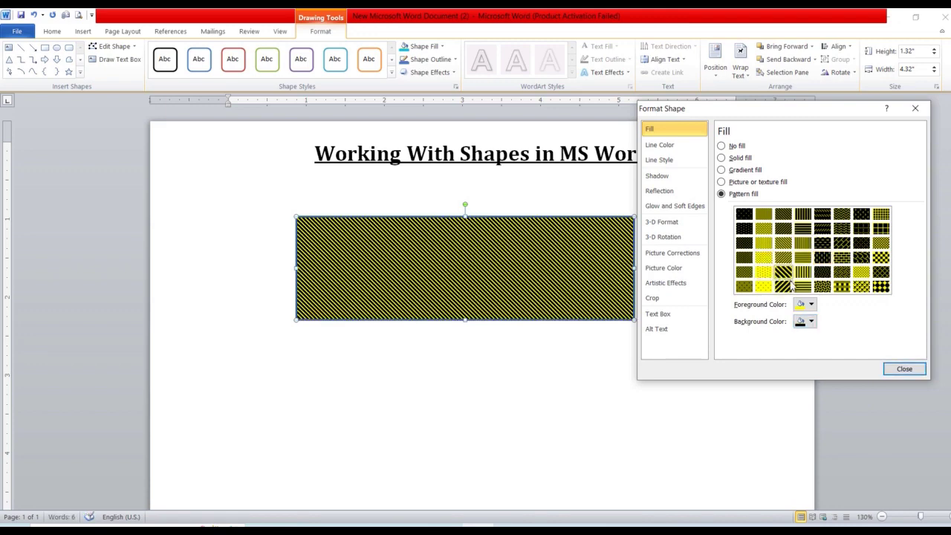
click(783, 286)
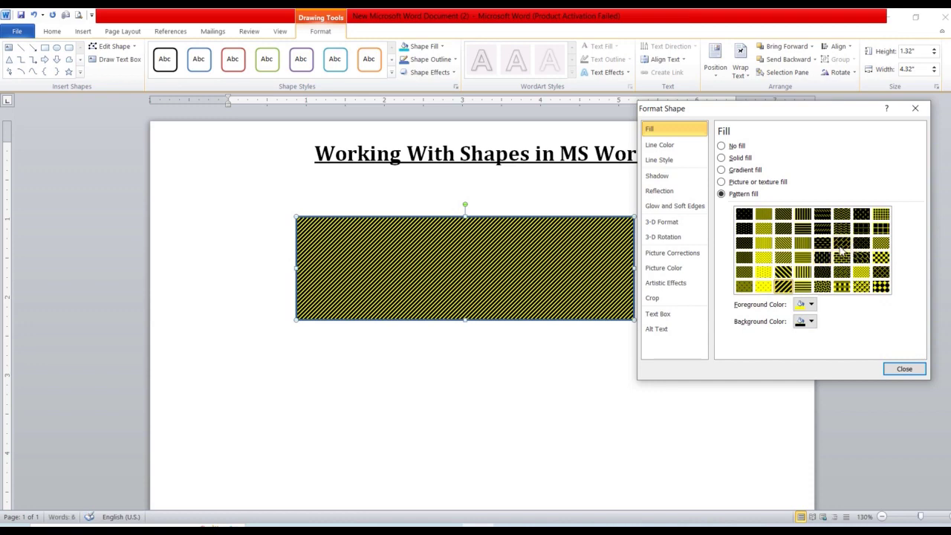
click(841, 254)
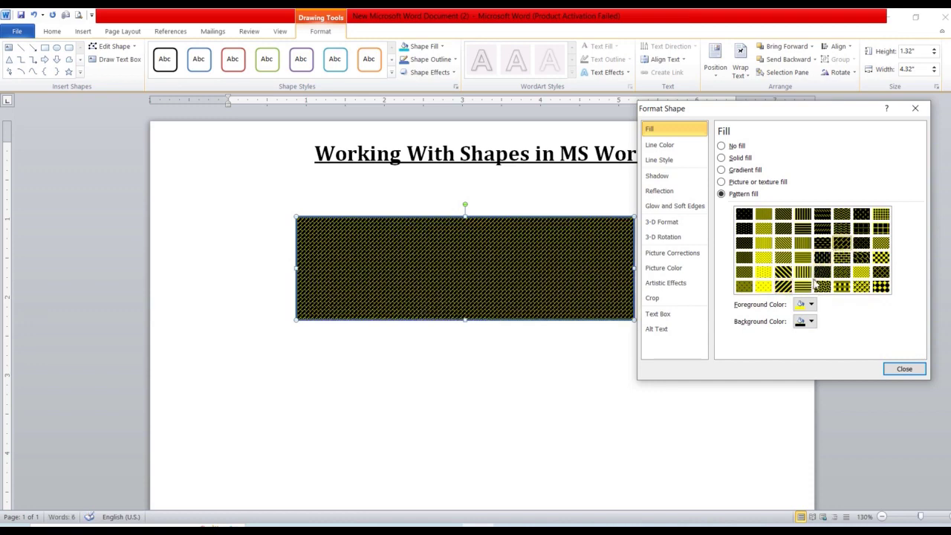
click(904, 370)
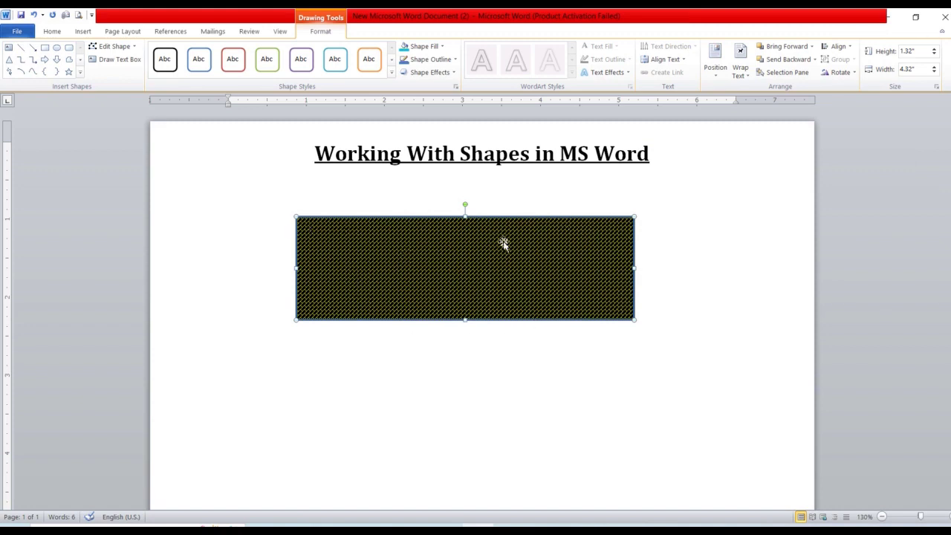
Make the rectangle's outline the standard red colour.
click(441, 64)
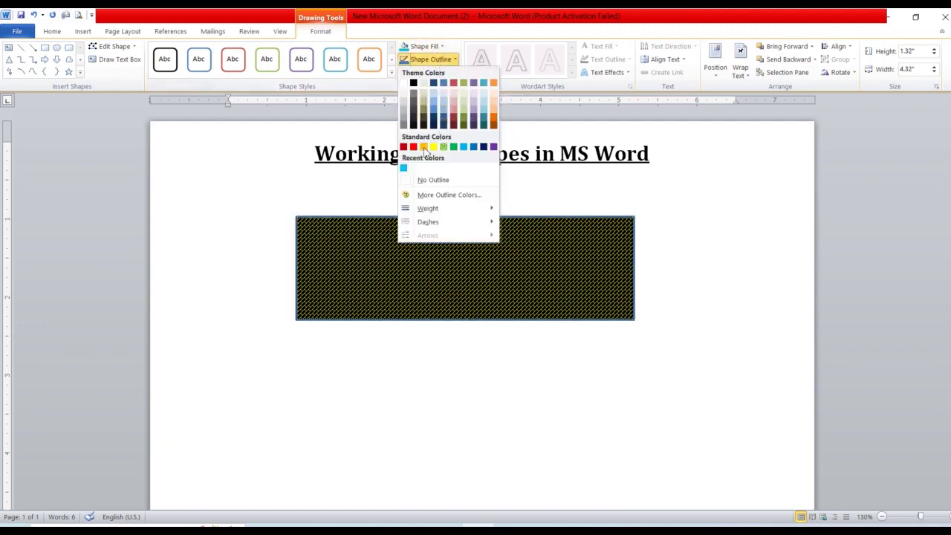
mouse_move(422, 211)
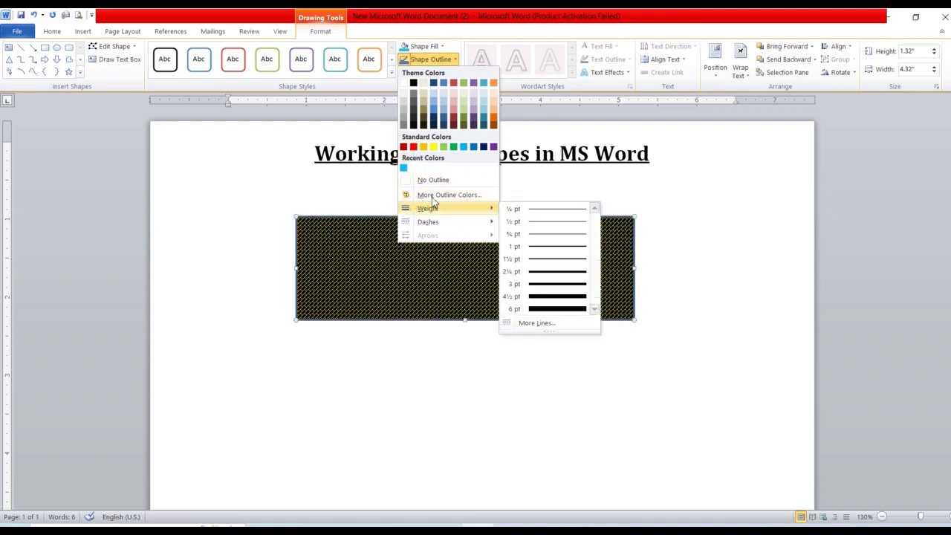
click(413, 147)
Set the outline weight to 6 pt and bring up the More Lines settings.
click(436, 64)
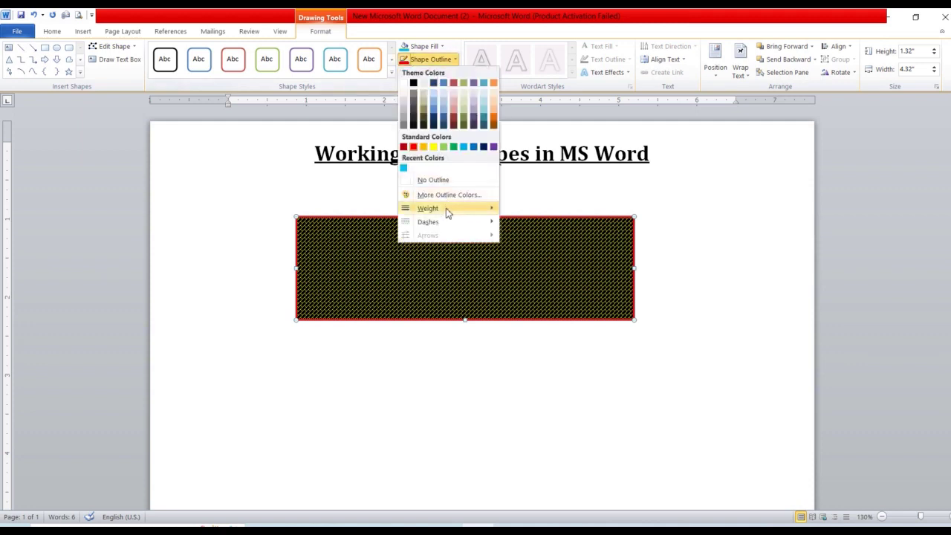
mouse_move(445, 208)
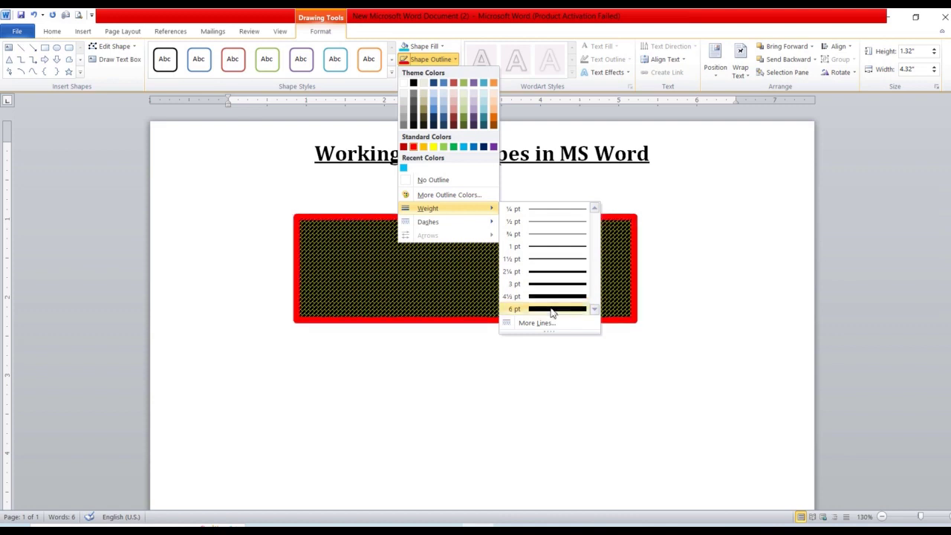
click(552, 308)
click(413, 62)
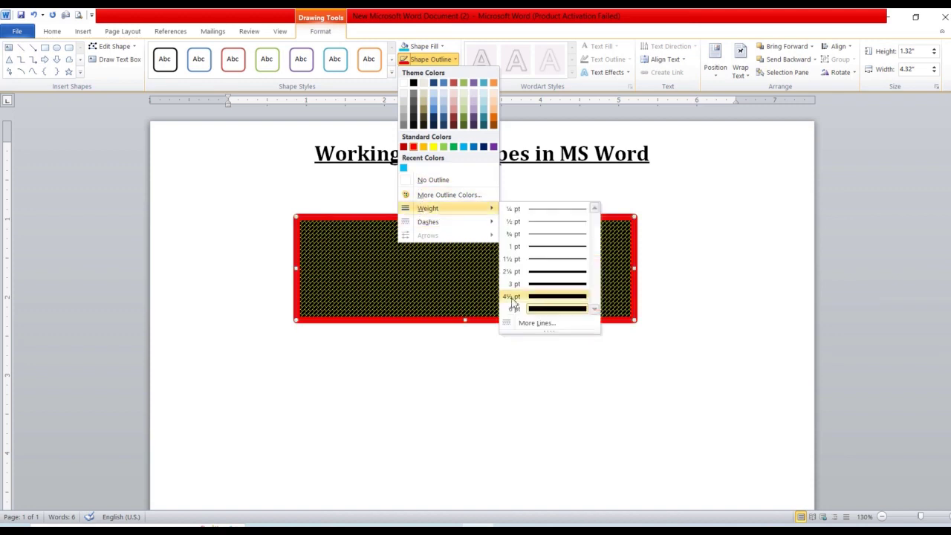
click(548, 310)
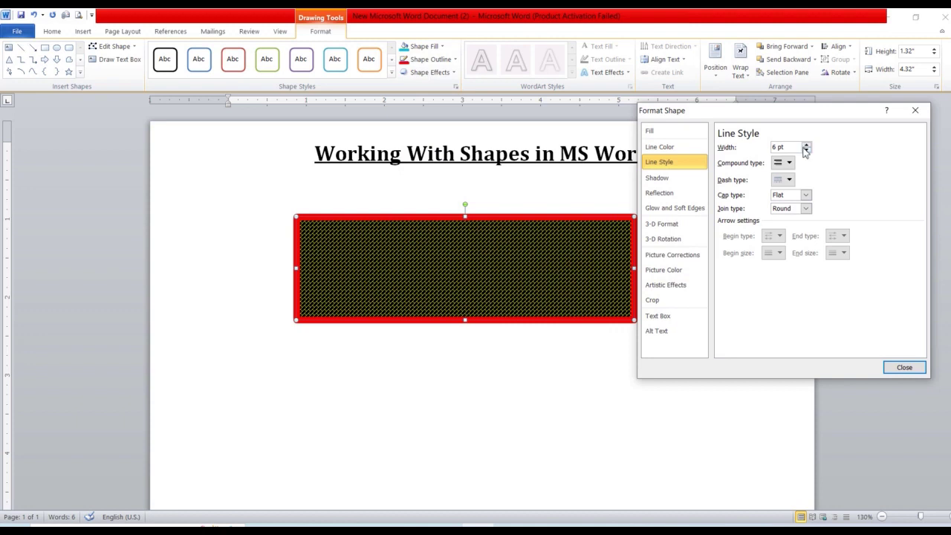
Raise the rectangle's border width to 12 pt.
click(806, 144)
click(806, 144)
click(806, 145)
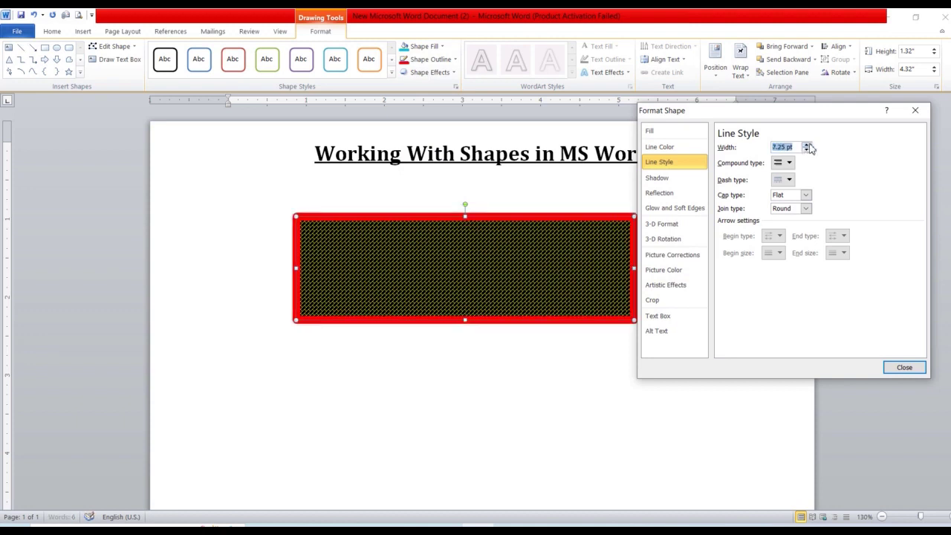
click(806, 145)
click(806, 145)
click(807, 144)
click(807, 144)
click(807, 144)
click(807, 144)
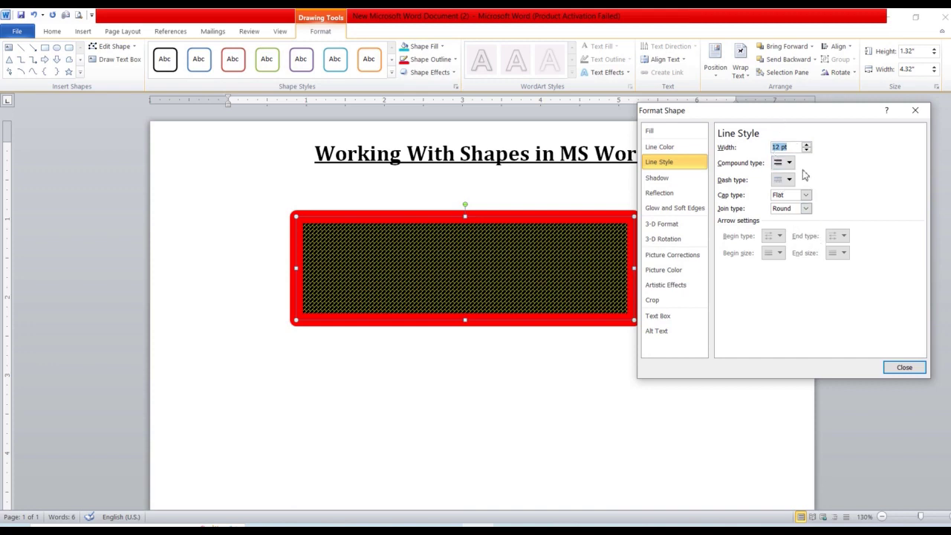
Make the border a solid double line with Square caps, then close Format Shape.
click(790, 163)
click(790, 186)
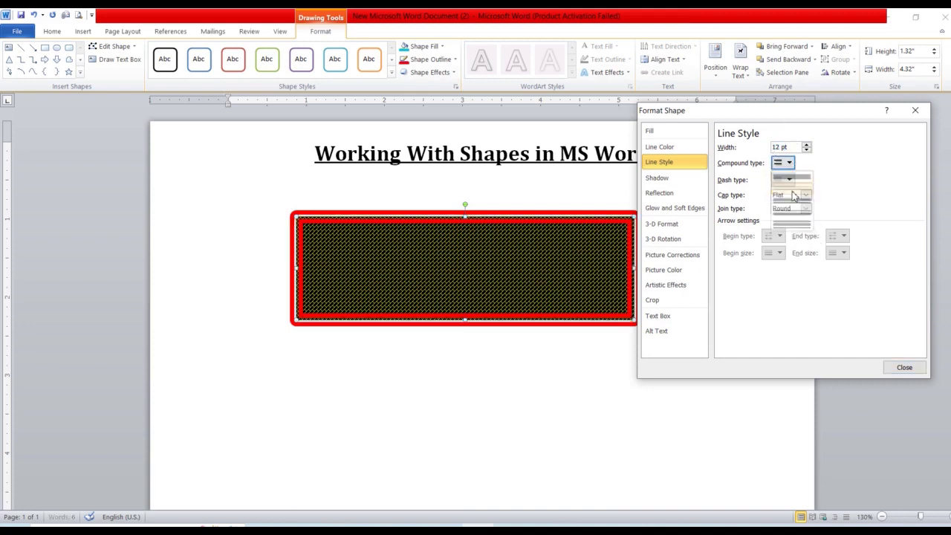
click(787, 182)
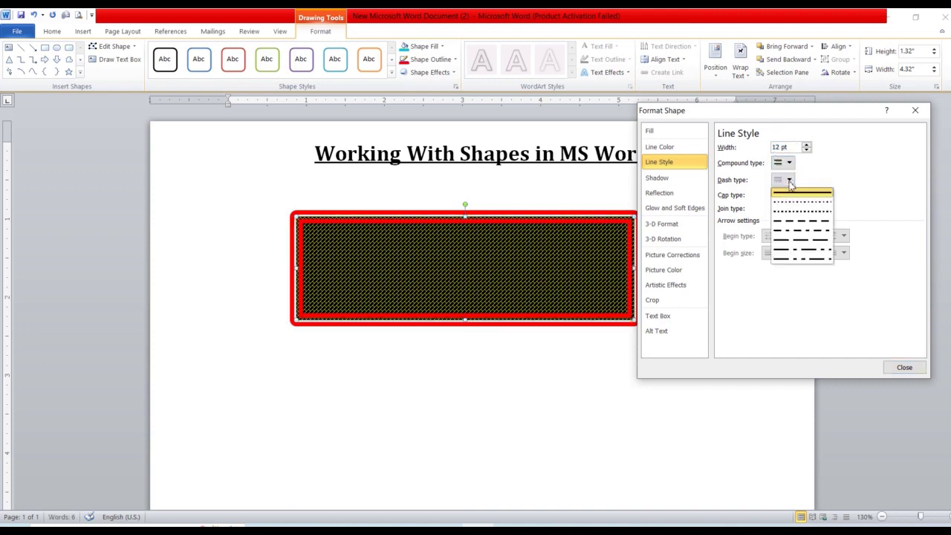
click(792, 213)
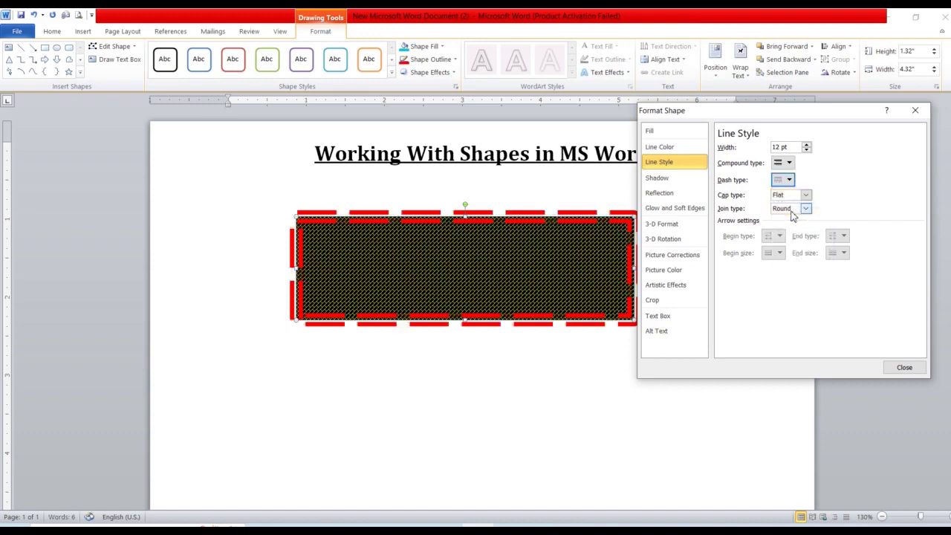
click(786, 180)
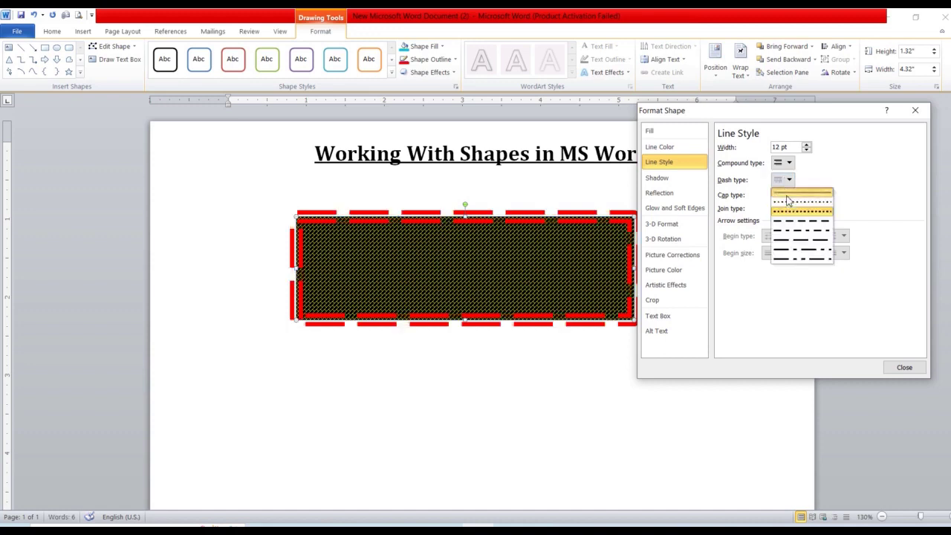
click(792, 193)
click(806, 195)
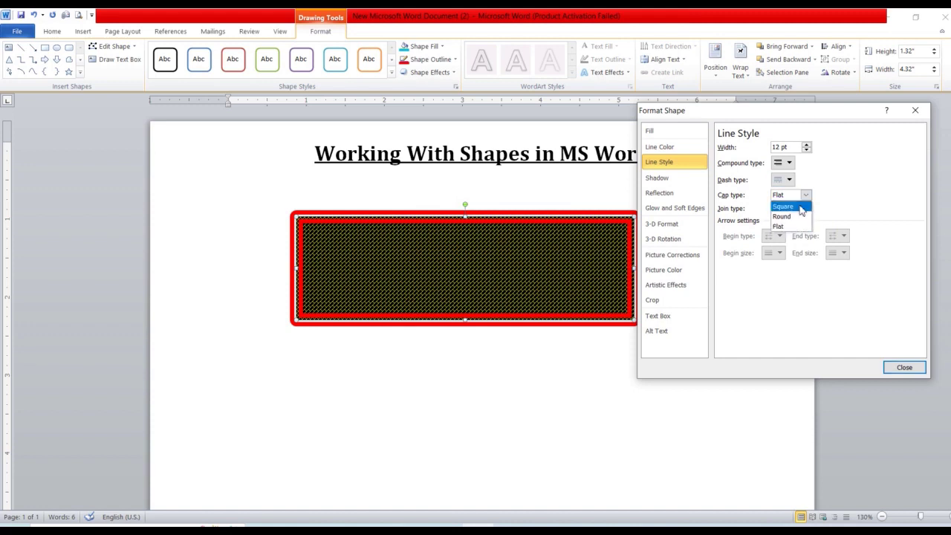
click(800, 203)
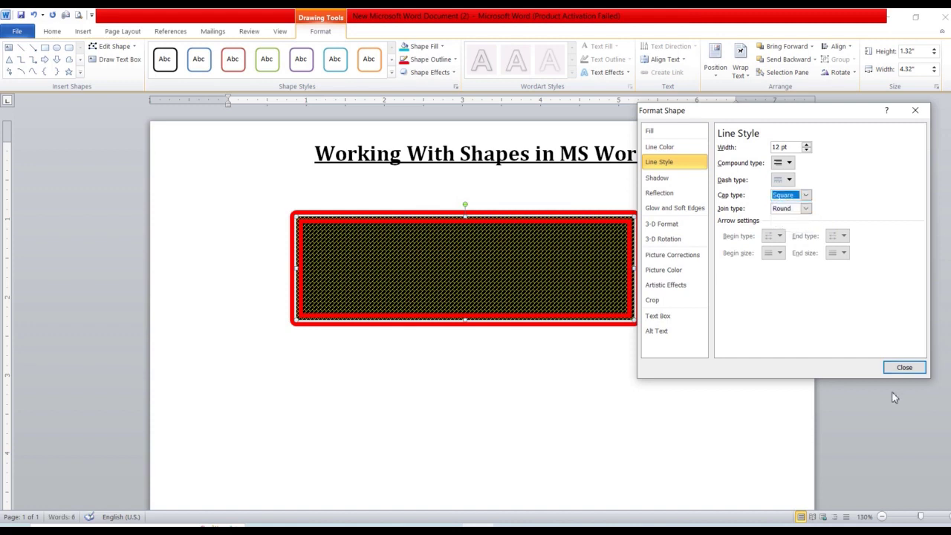
click(901, 367)
click(528, 295)
click(508, 257)
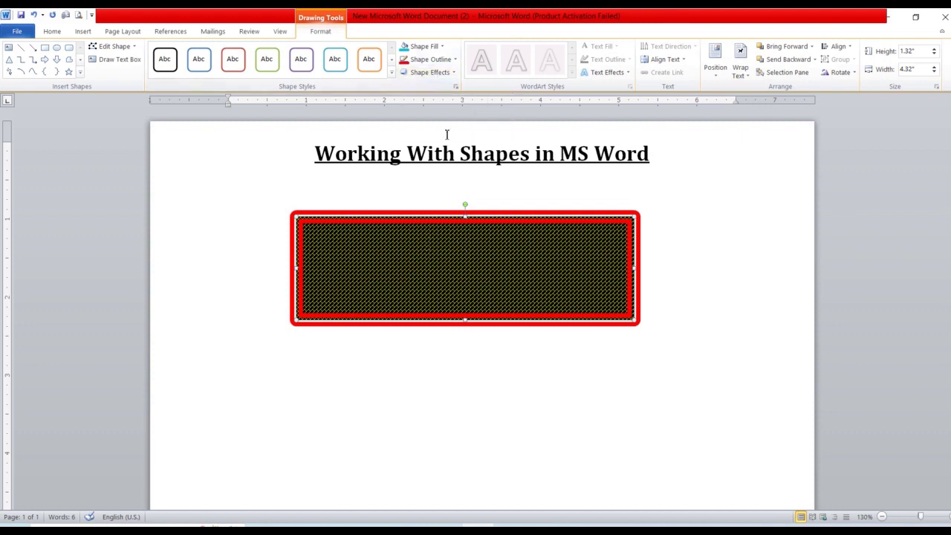
Add an outer shadow to the red-bordered rectangle.
click(450, 75)
mouse_move(446, 122)
mouse_move(450, 97)
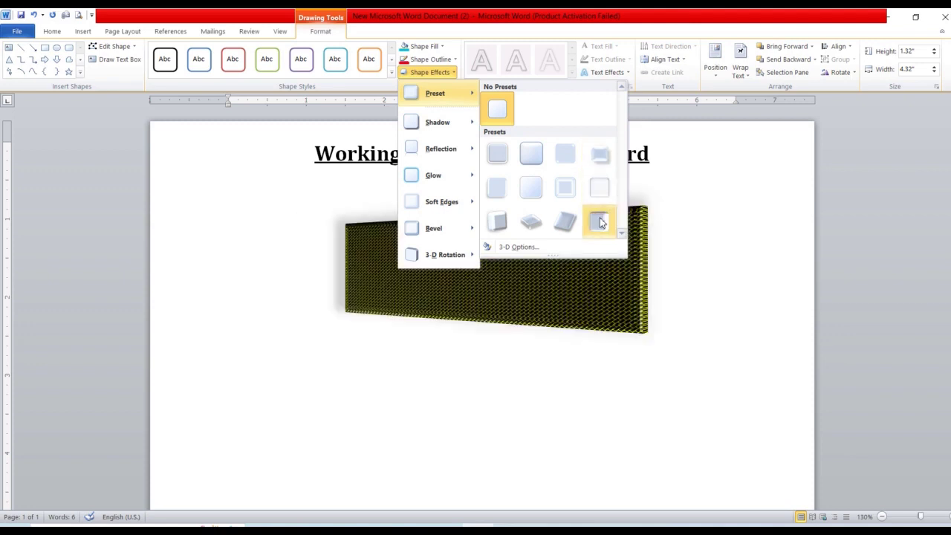
mouse_move(475, 130)
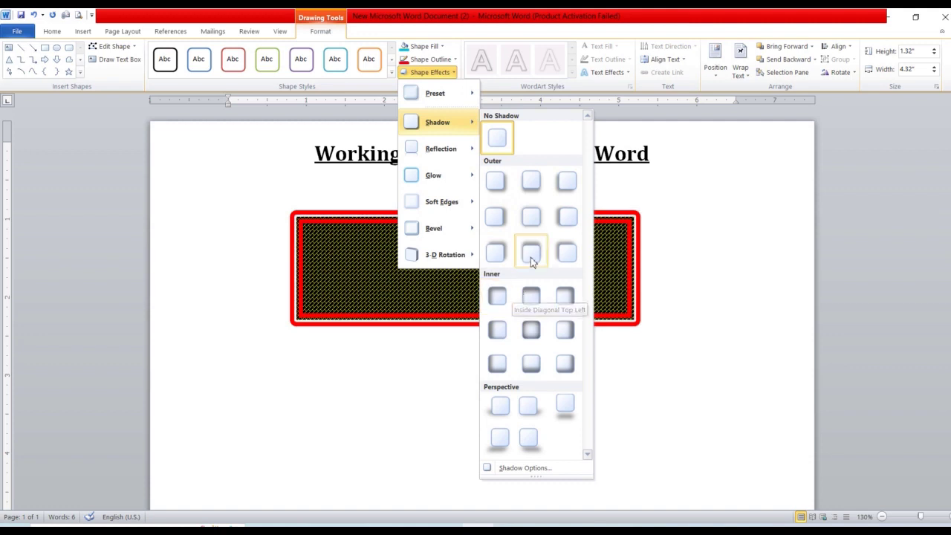
click(531, 216)
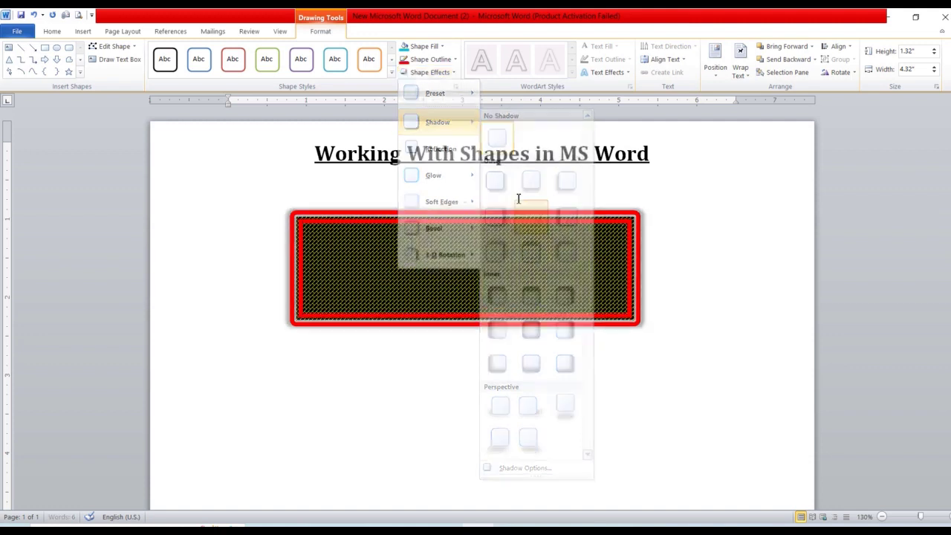
Add a reflection variation beneath the rectangle.
click(431, 72)
mouse_move(447, 150)
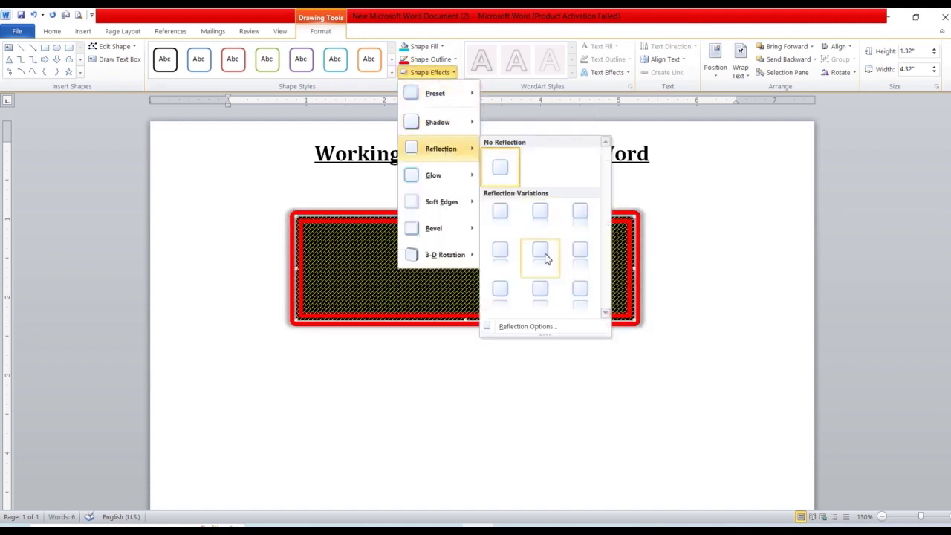
click(552, 291)
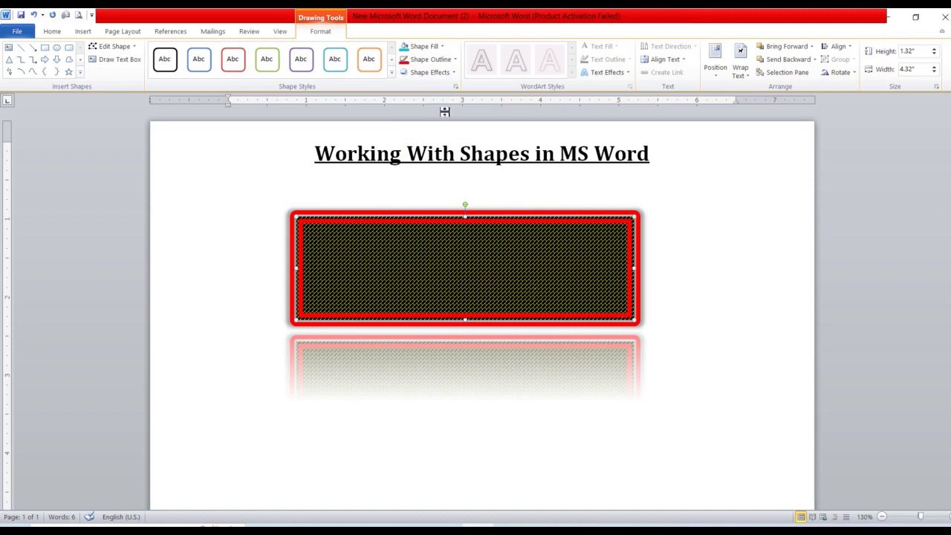
Give the rectangle an aqua 18 pt glow.
click(429, 73)
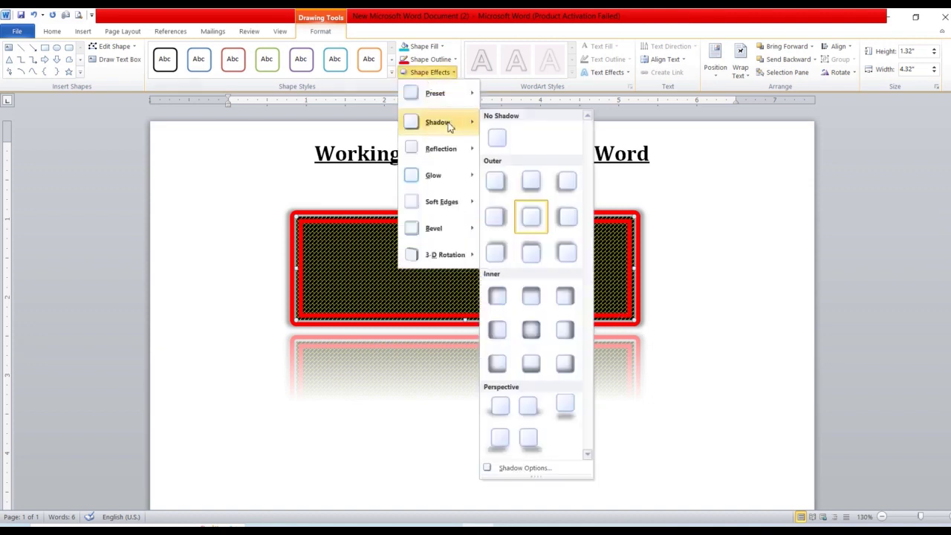
mouse_move(450, 144)
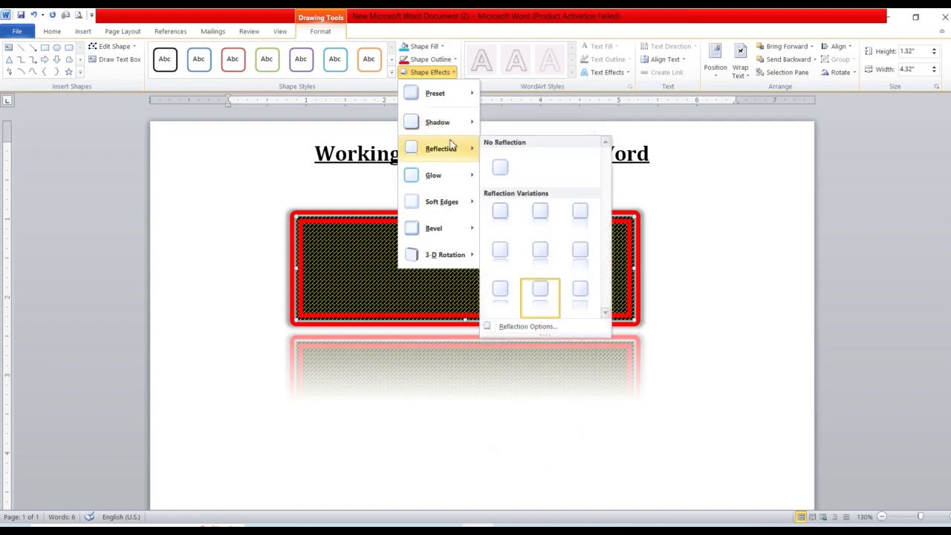
mouse_move(468, 178)
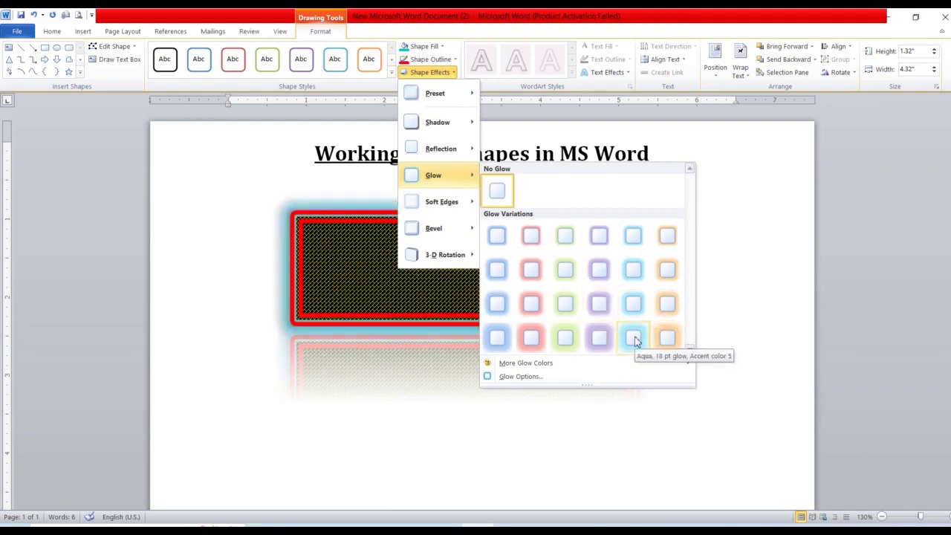
click(634, 339)
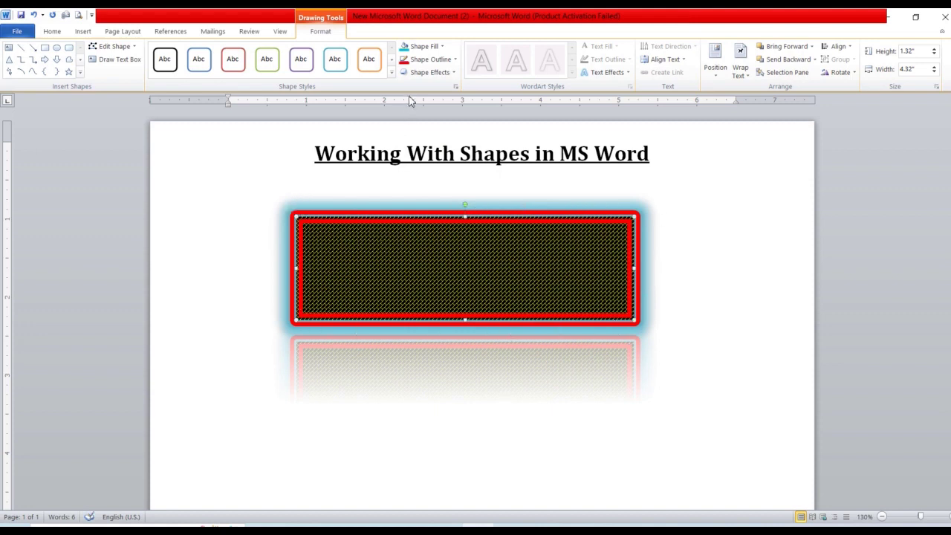
Apply 5 Point soft edges to the rectangle.
click(431, 73)
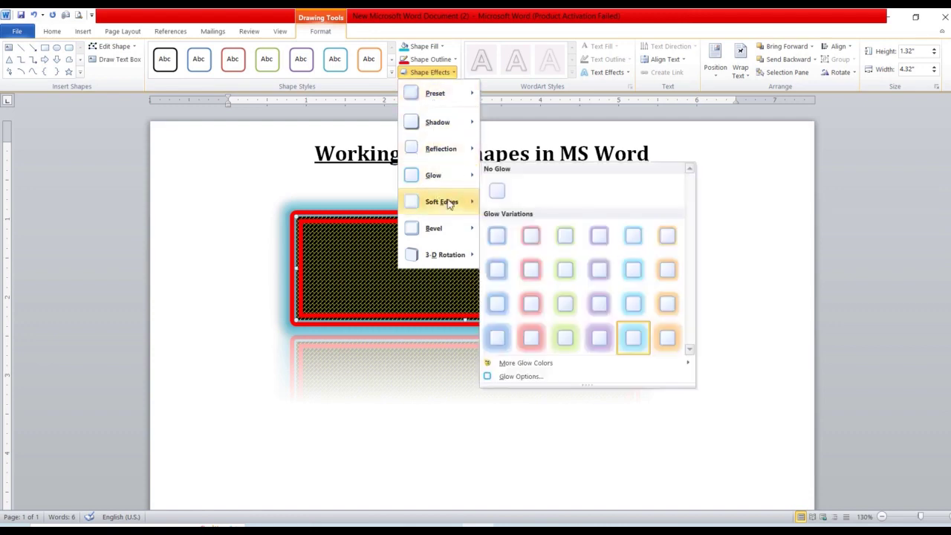
mouse_move(448, 204)
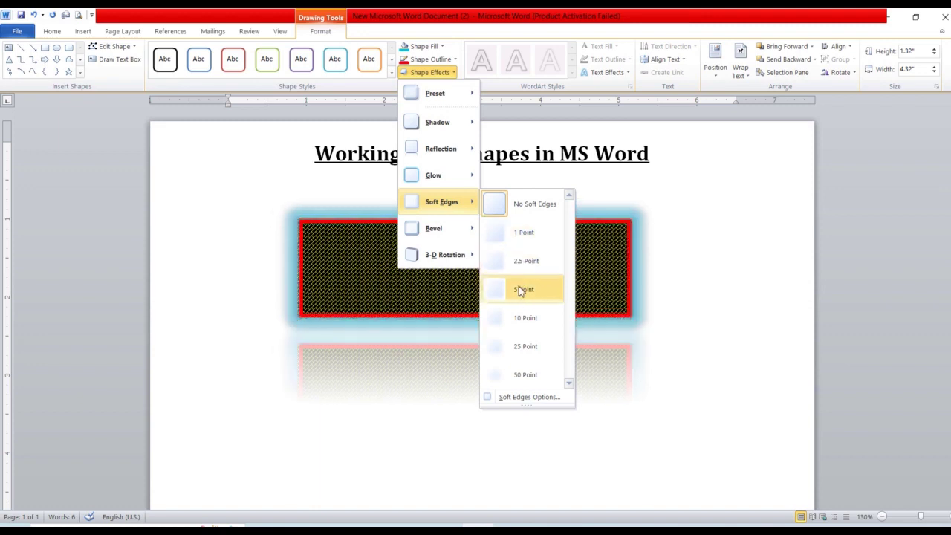
click(520, 290)
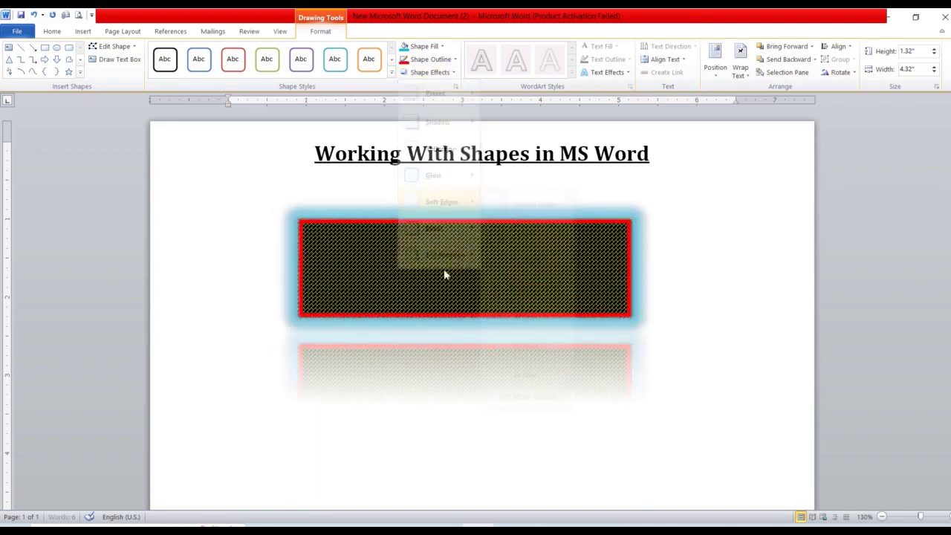
click(670, 248)
click(603, 256)
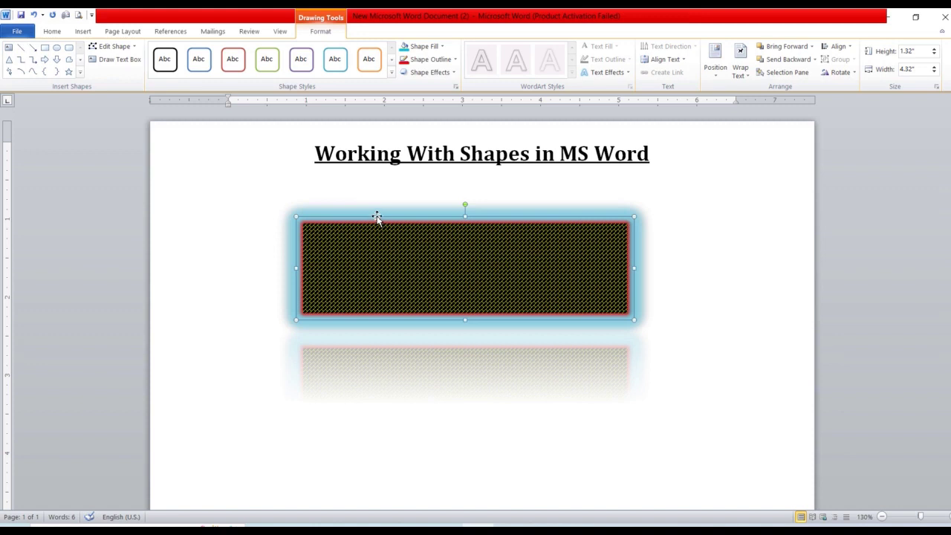
Add the first raised bevel, then undo a trial parallel 3-D rotation.
click(443, 77)
mouse_move(439, 230)
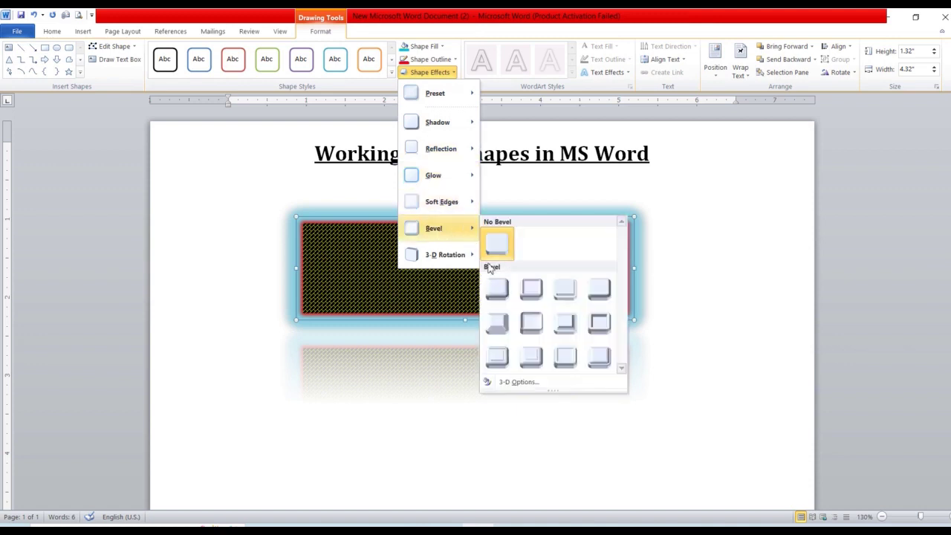
click(496, 289)
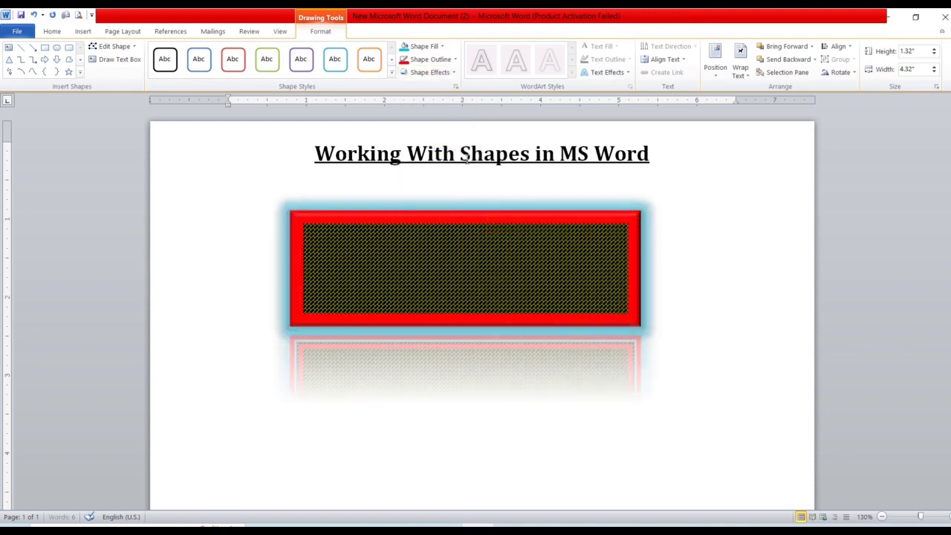
click(428, 73)
mouse_move(435, 254)
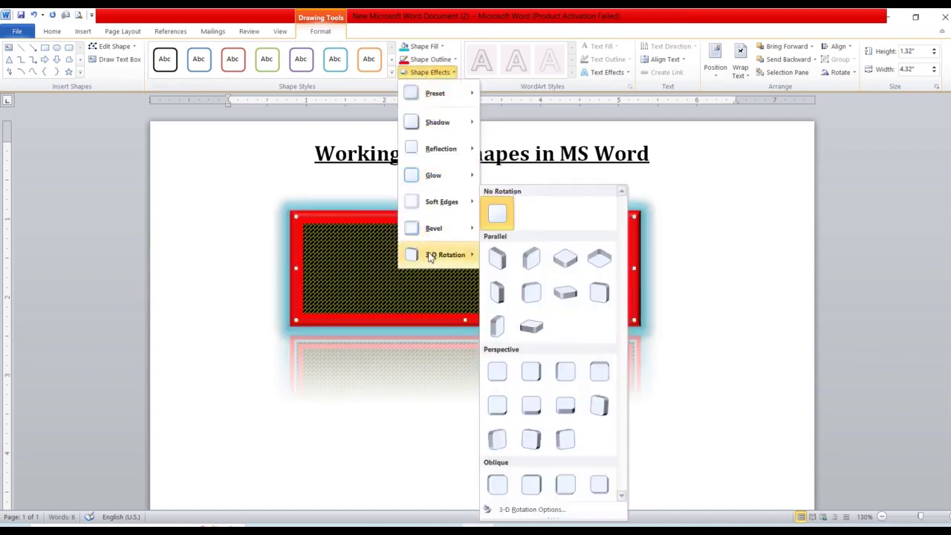
click(497, 291)
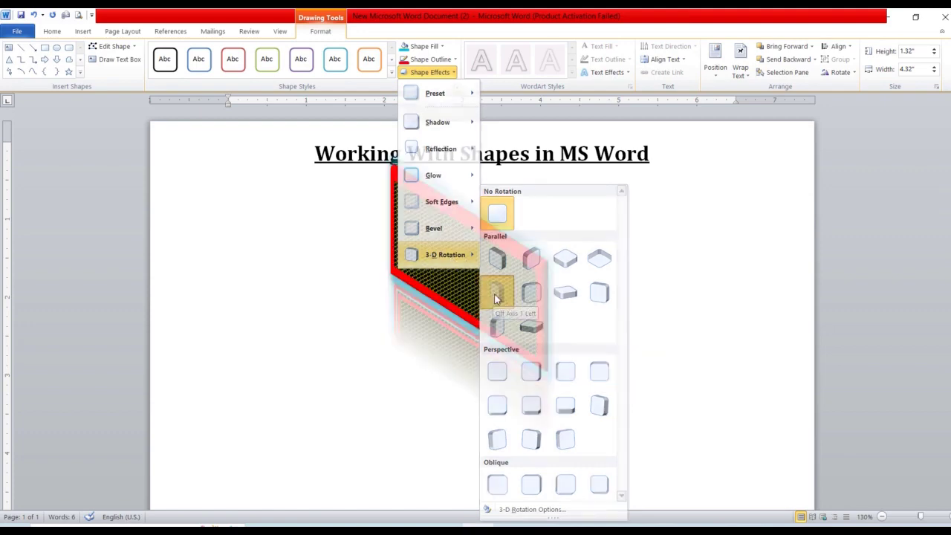
click(652, 238)
click(495, 247)
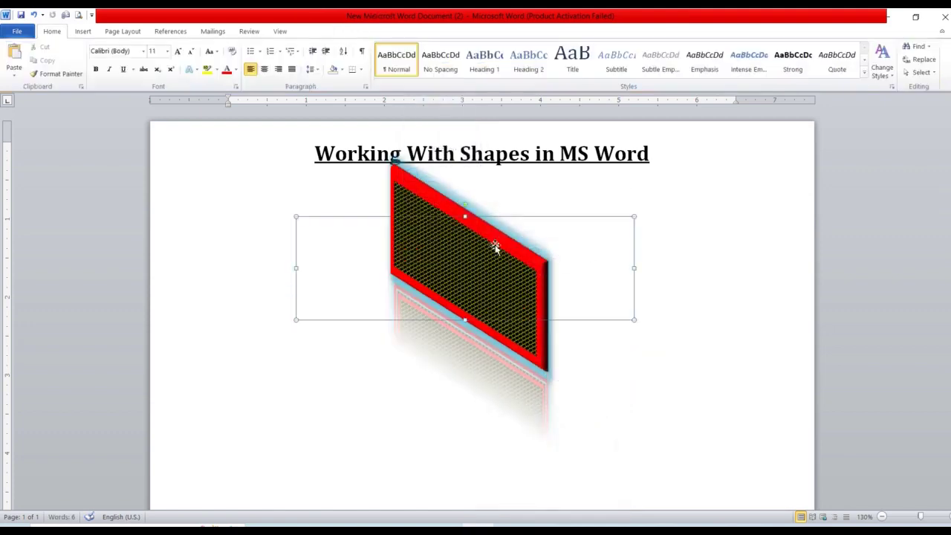
key(ctrl+z)
key(ctrl+z)
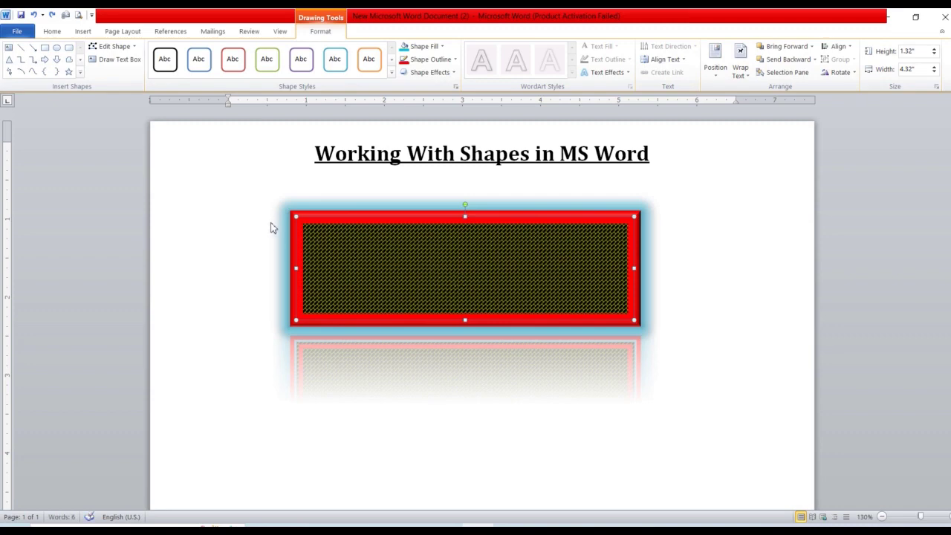
Resize the rectangle to 2.83" by 3.88" with its sizing handles.
click(338, 222)
click(369, 249)
drag(464, 320, 465, 428)
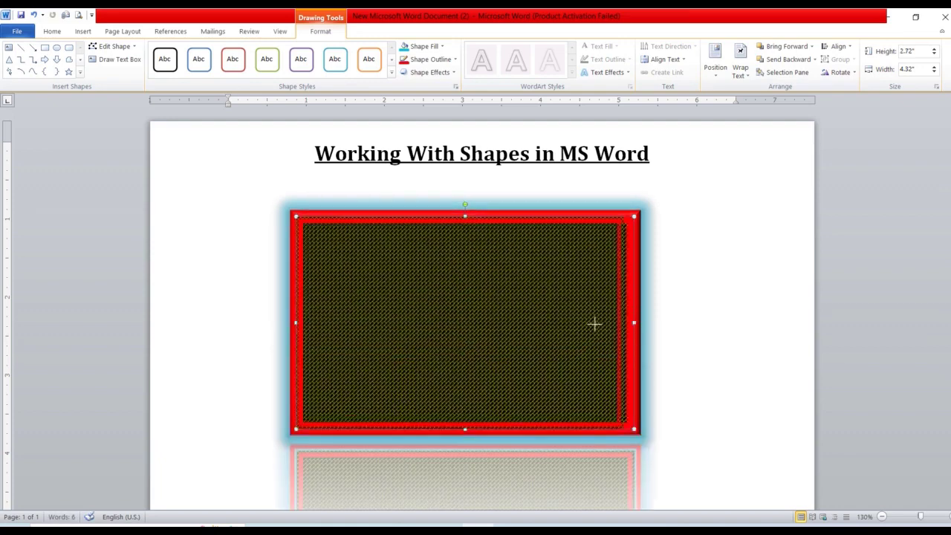
drag(633, 322, 577, 322)
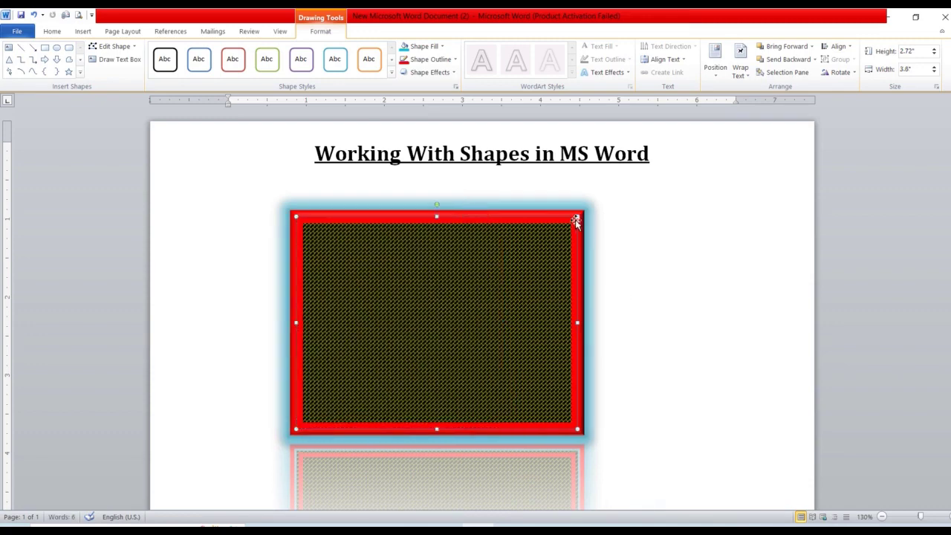
mouse_move(577, 216)
mouse_down()
mouse_move(514, 279)
mouse_move(600, 207)
mouse_up()
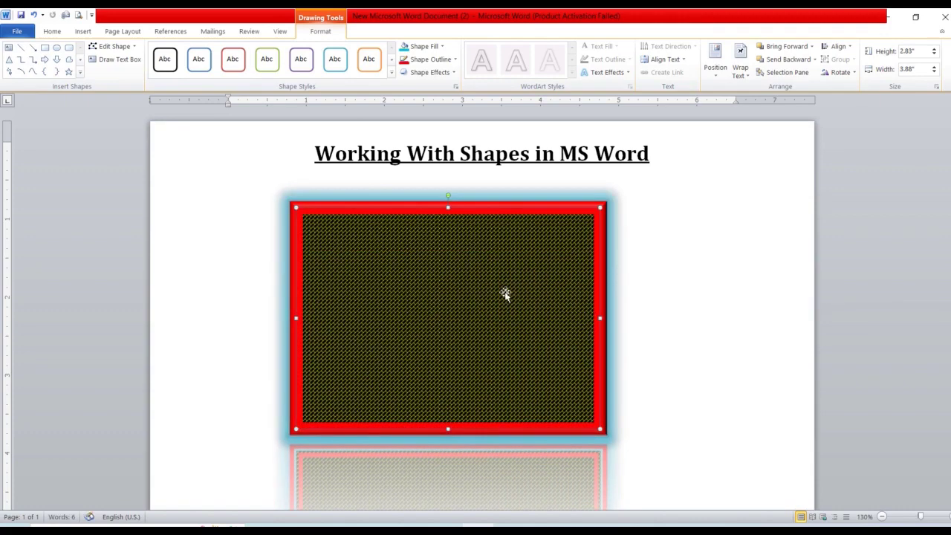
Set the reflection to No Reflection and centre the rectangle under the title.
click(454, 73)
mouse_move(443, 156)
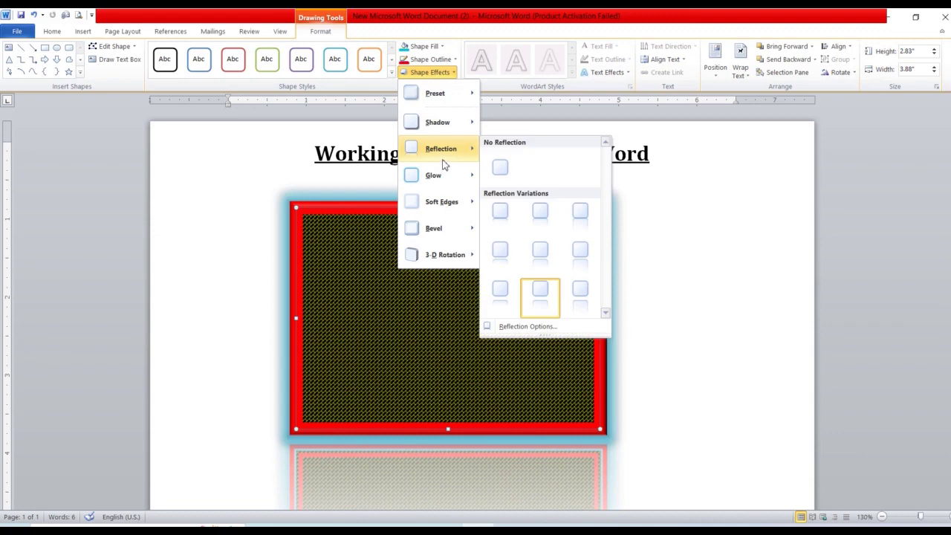
click(500, 163)
click(450, 270)
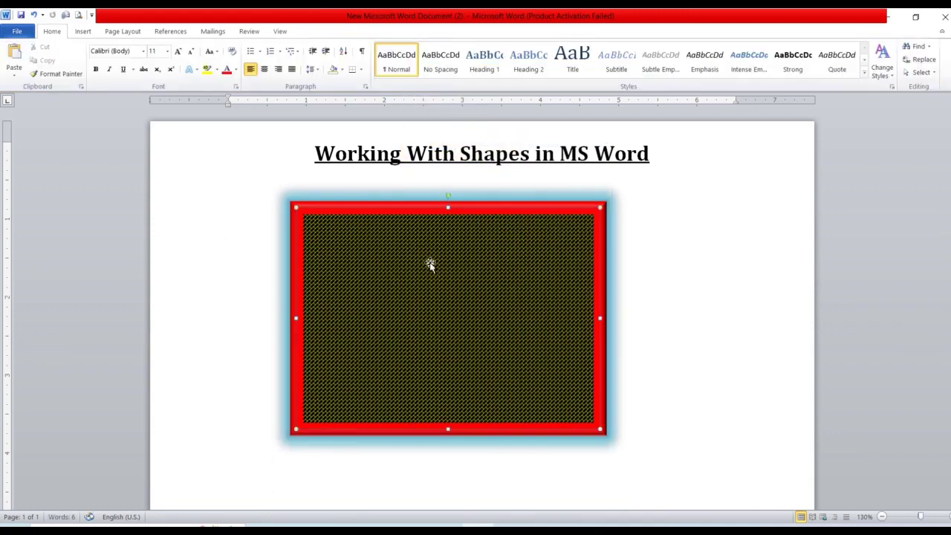
drag(430, 264, 482, 293)
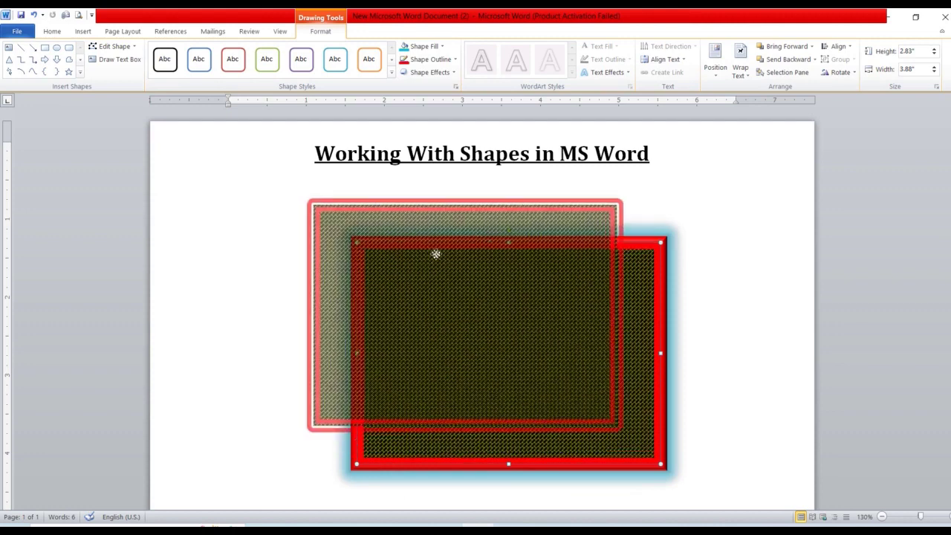
drag(480, 295, 423, 260)
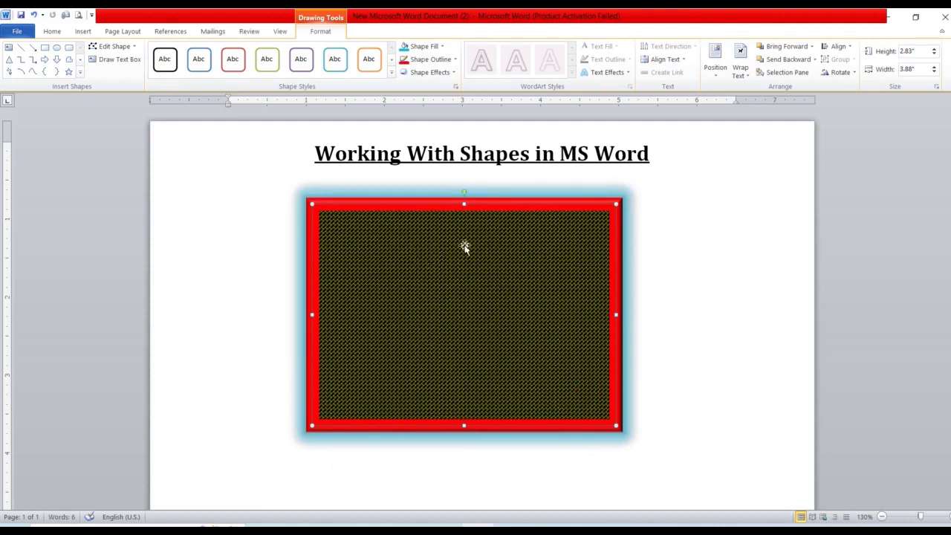
Add the text 'Technology Addicted' in the rectangle and enlarge it three font sizes.
right_click(409, 247)
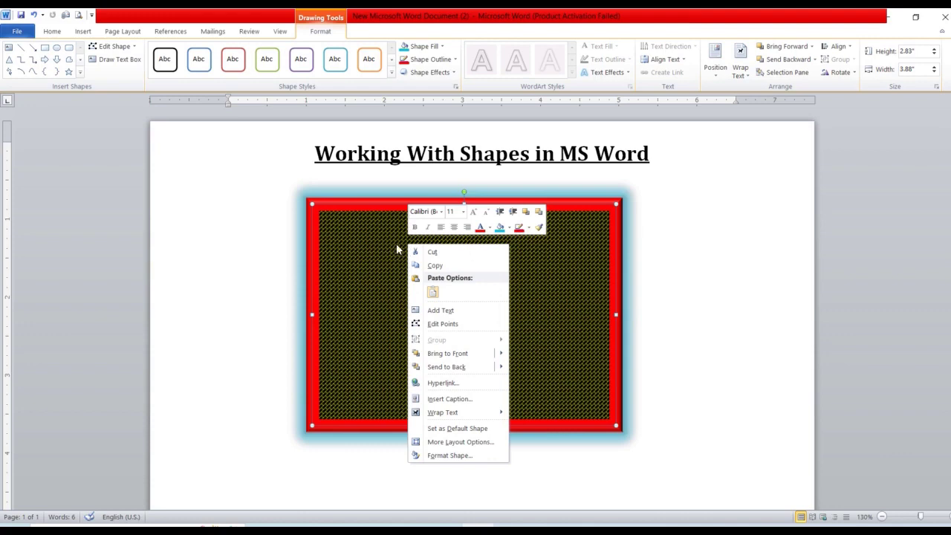
right_click(379, 246)
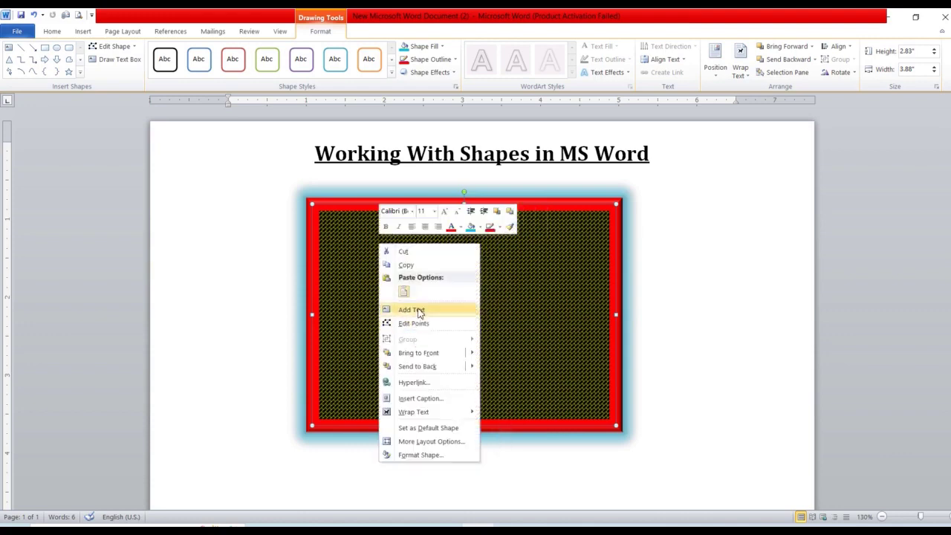
click(412, 309)
text(Tec)
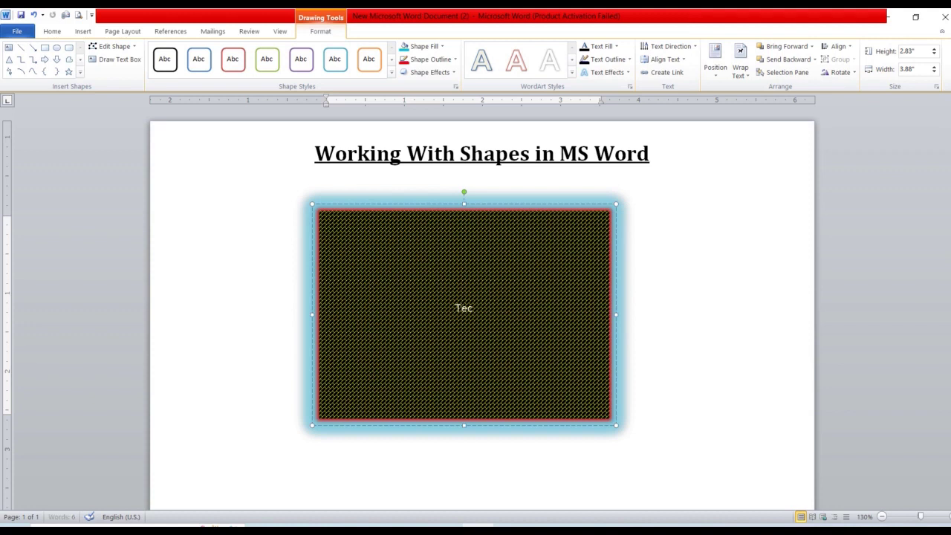
text(hnology A)
text(ddicted)
triple_click(482, 315)
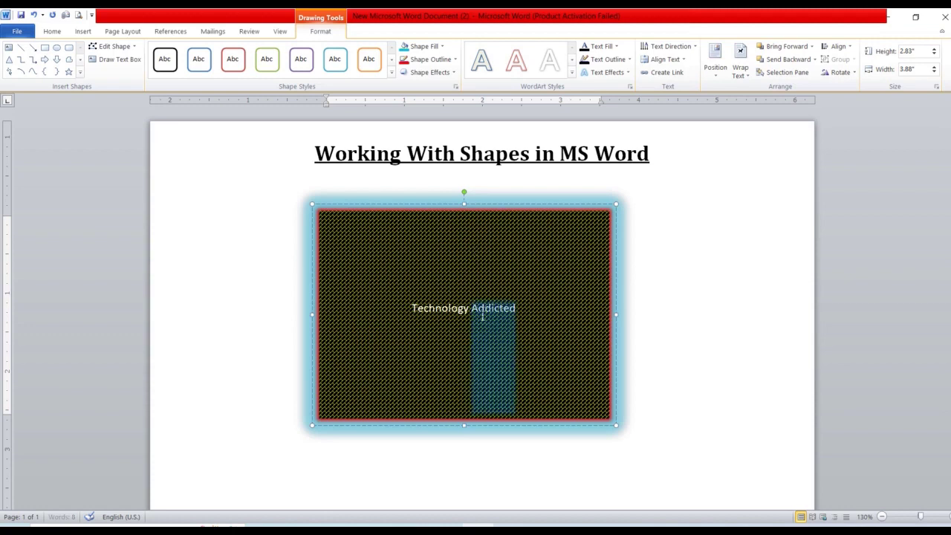
key(ctrl+shift+period)
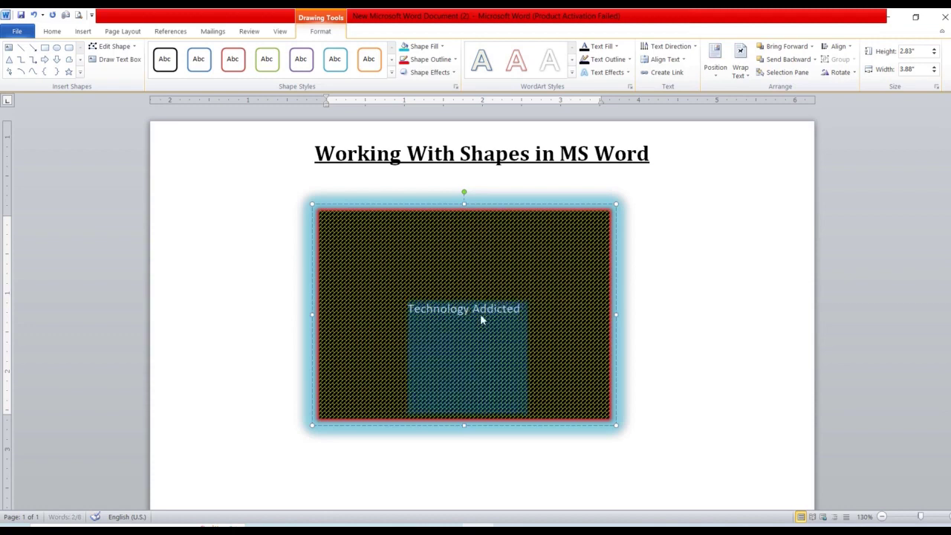
key(ctrl+shift+period)
key(ctrl+shift+period)
key(ctrl+shift+period)
key(ctrl+shift+period)
key(ctrl+shift+period)
key(ctrl+shift+period)
key(ctrl+shift+period)
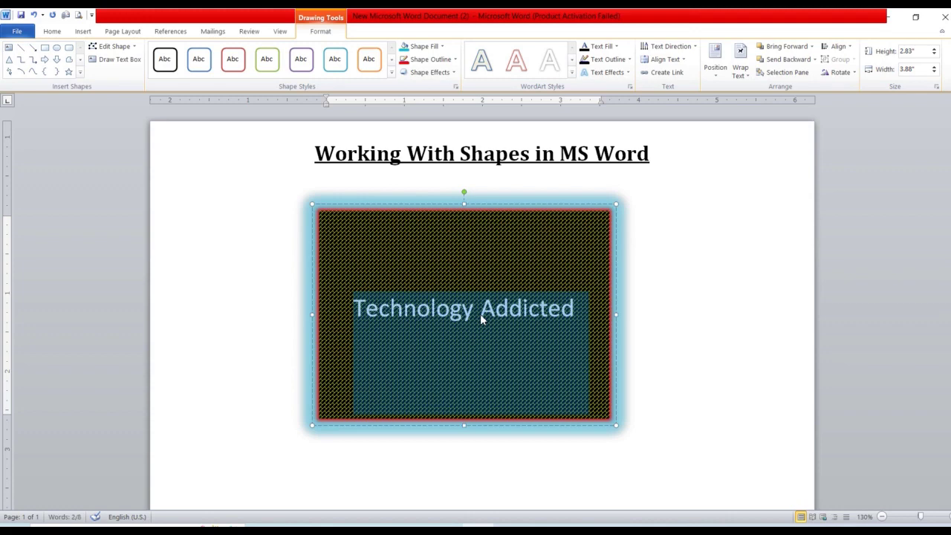
key(ctrl+shift+period)
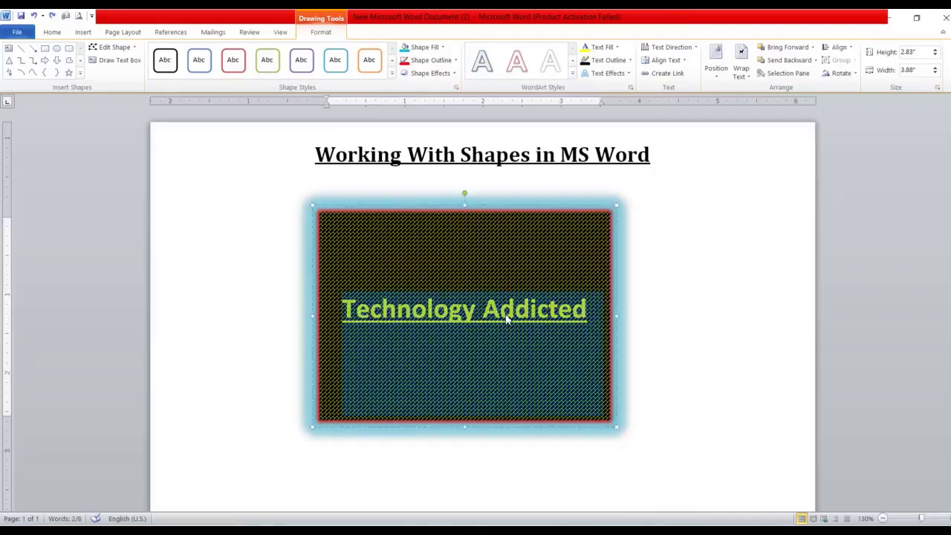
Try a green fill on the Technology Addicted text, then give it a dark outline.
click(506, 318)
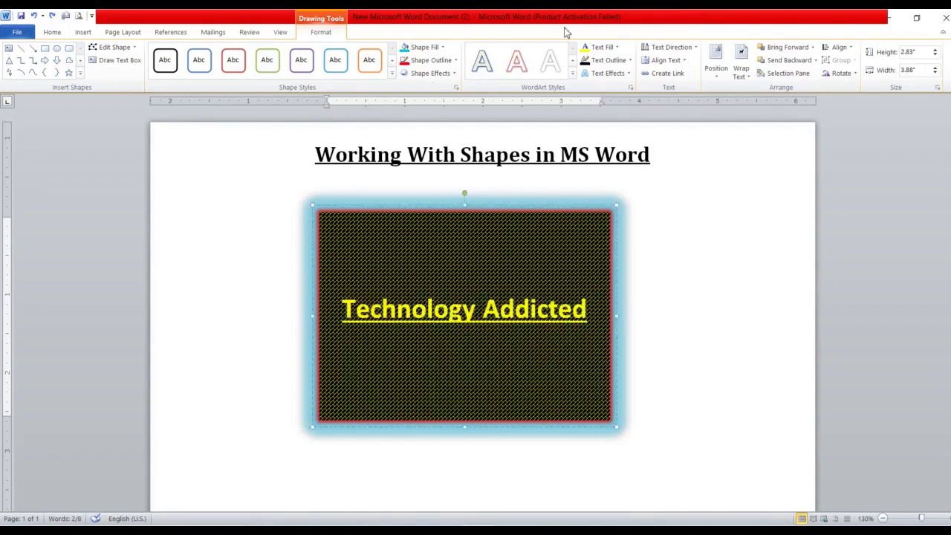
click(606, 50)
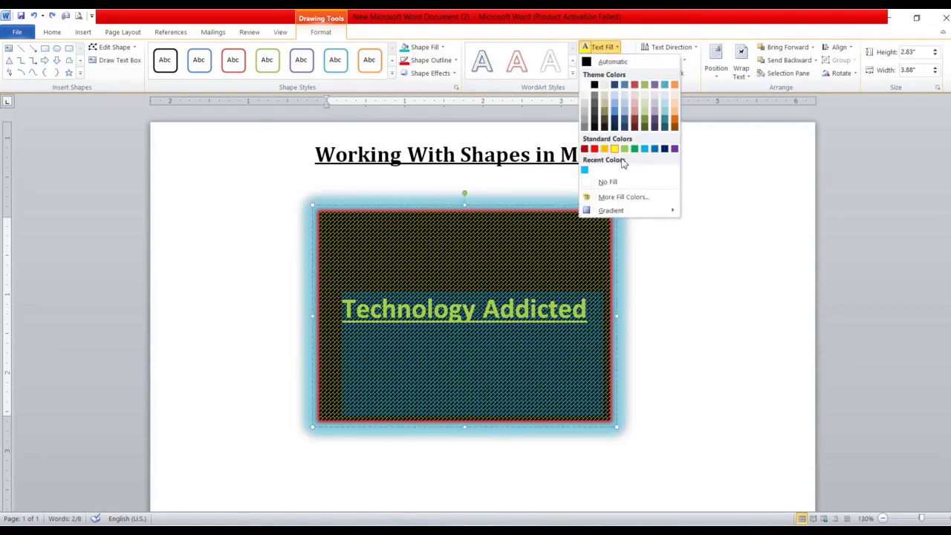
click(635, 150)
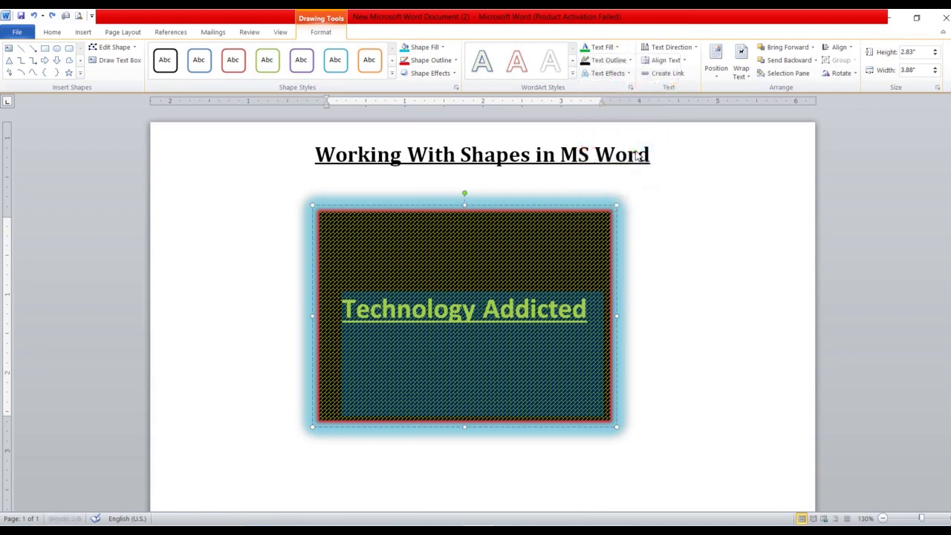
click(502, 309)
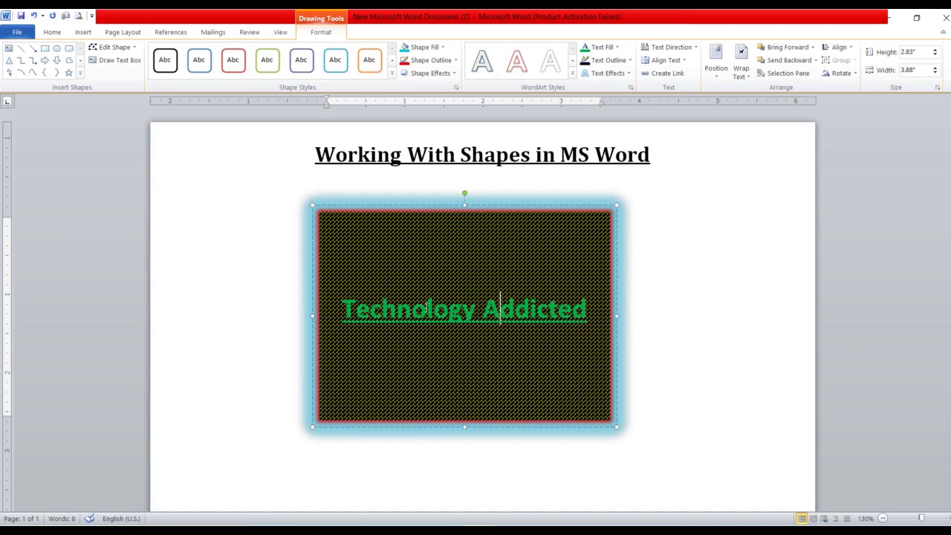
drag(341, 309, 473, 335)
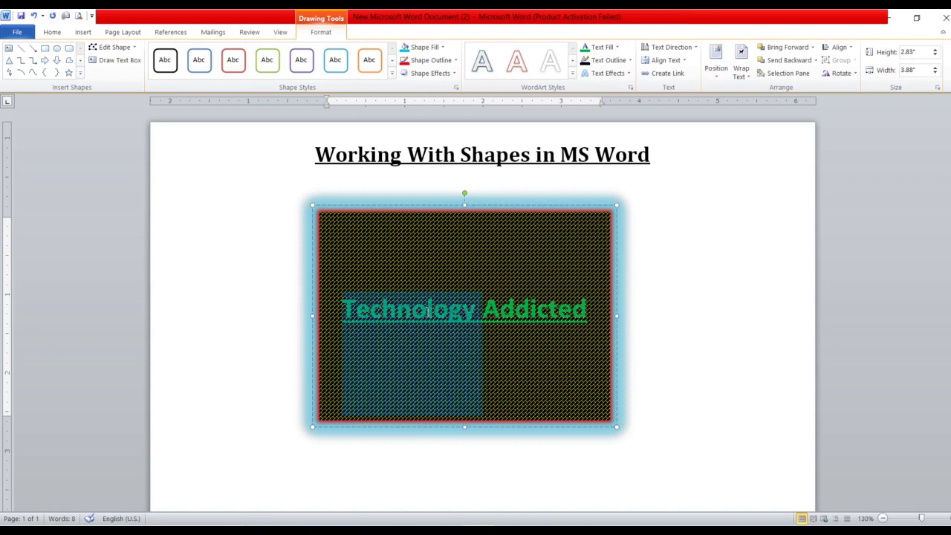
click(614, 66)
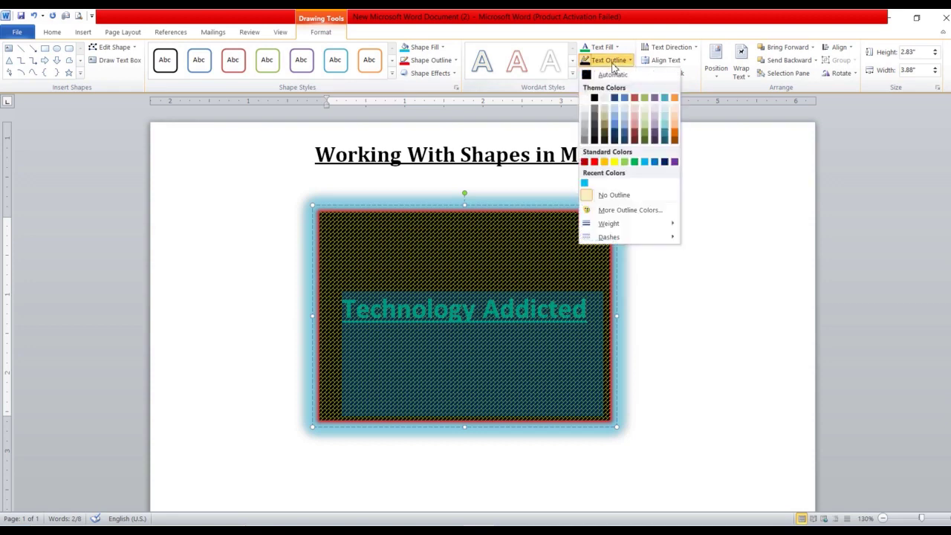
click(595, 98)
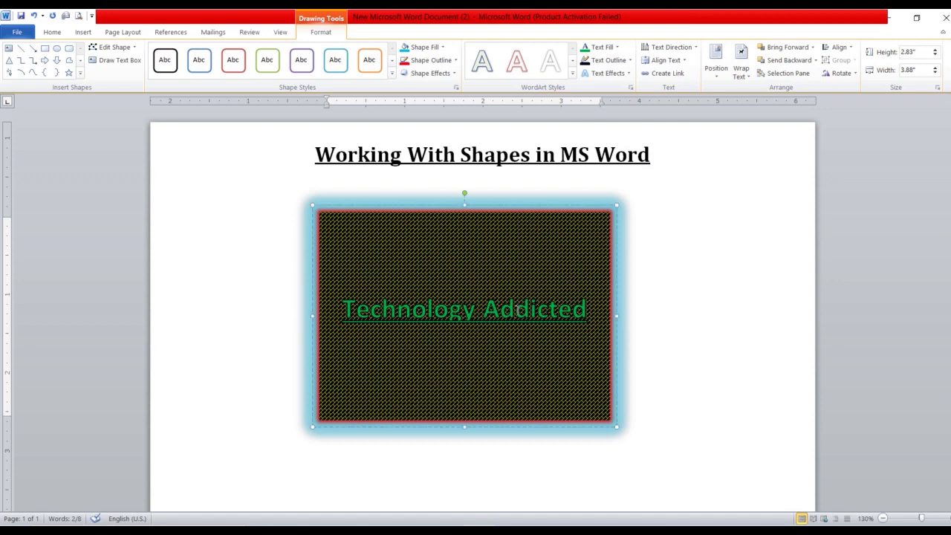
Change the text fill to yellow and deselect the shape.
click(616, 46)
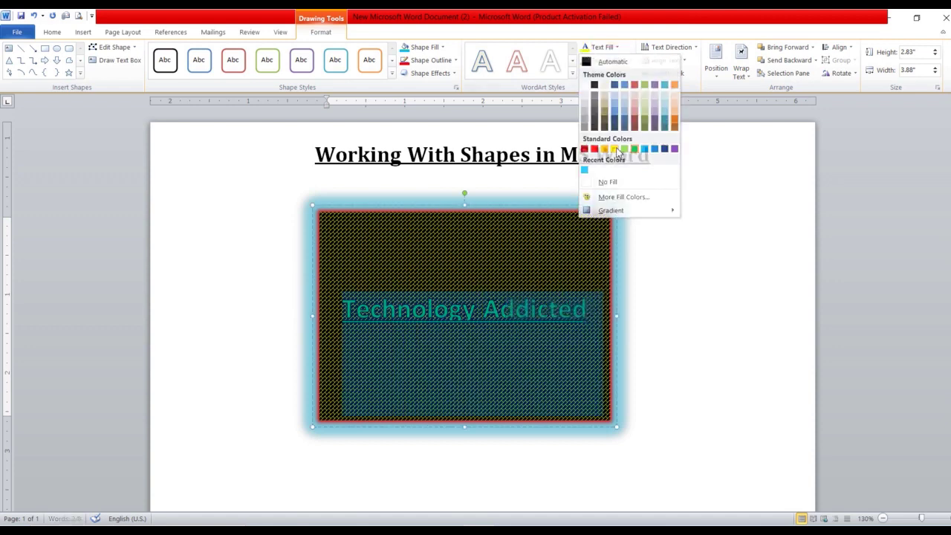
click(623, 149)
key(Escape)
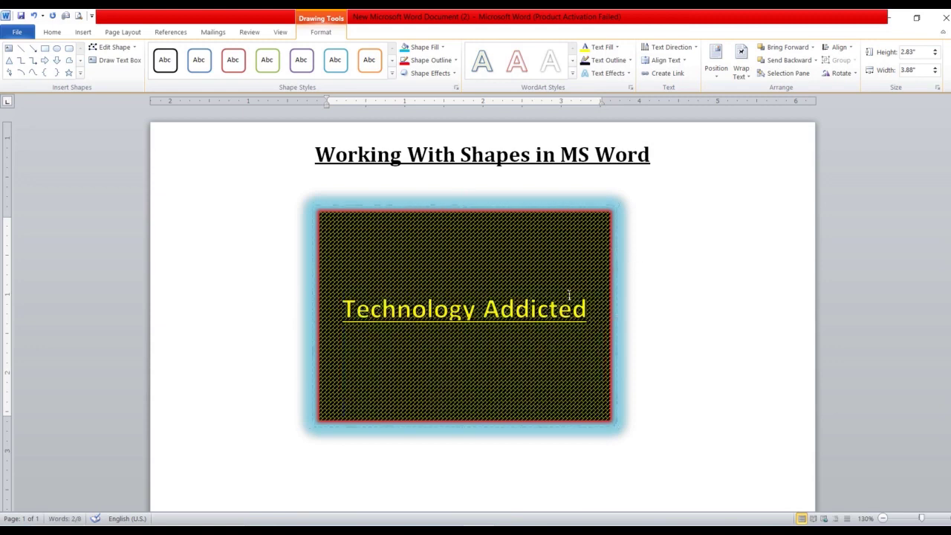
key(Escape)
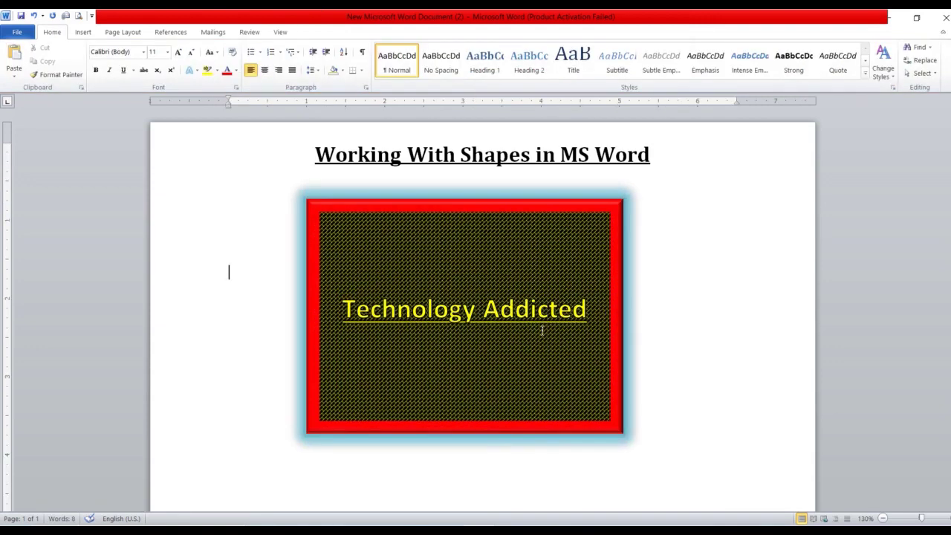
Give the Technology Addicted text a red glow.
drag(548, 316, 385, 36)
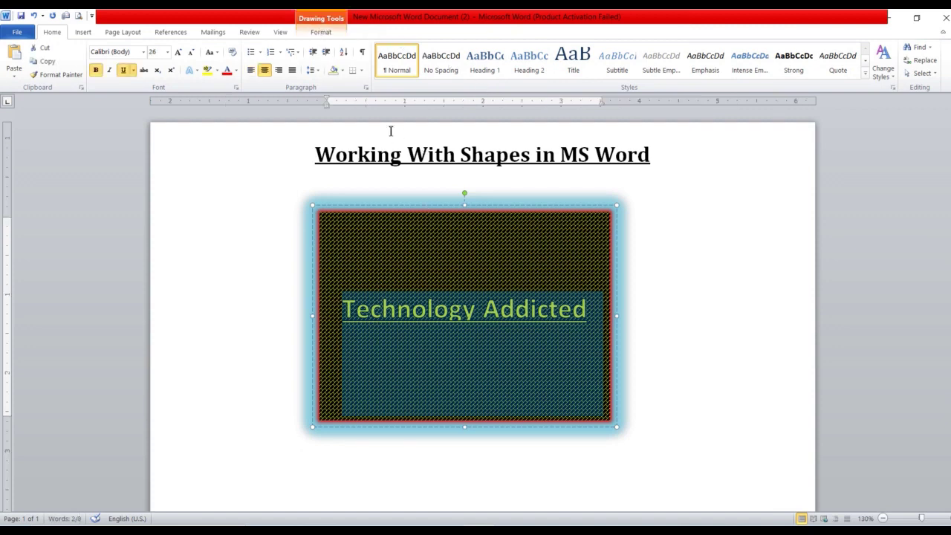
click(324, 34)
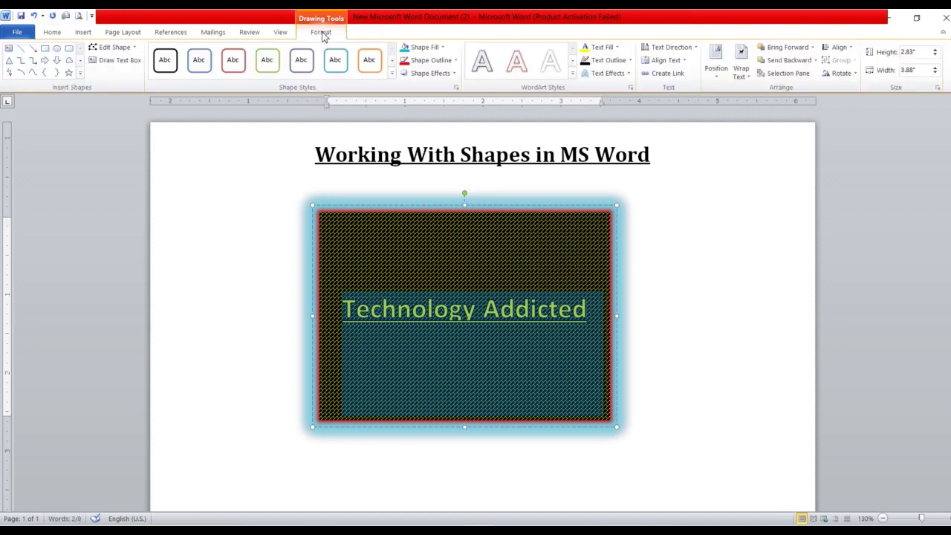
click(608, 74)
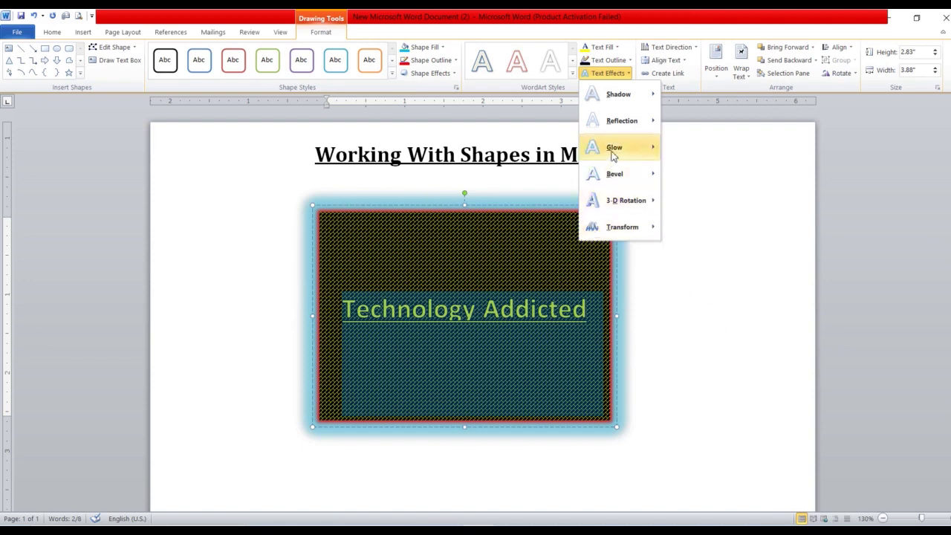
mouse_move(611, 98)
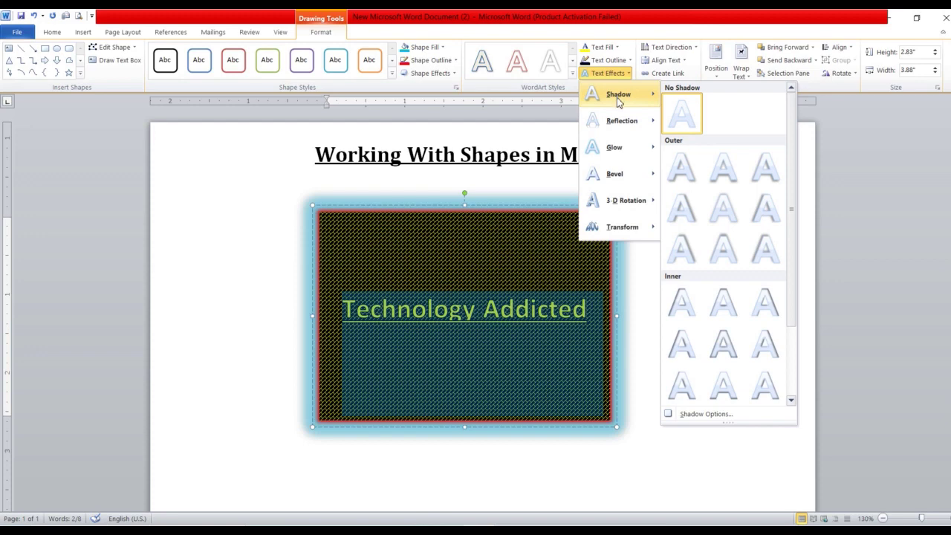
mouse_move(618, 122)
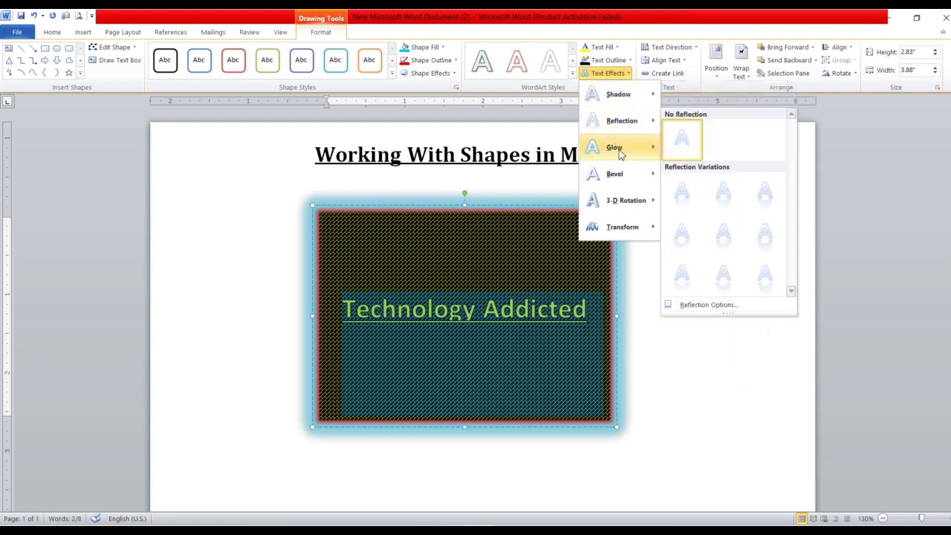
mouse_move(621, 152)
click(716, 240)
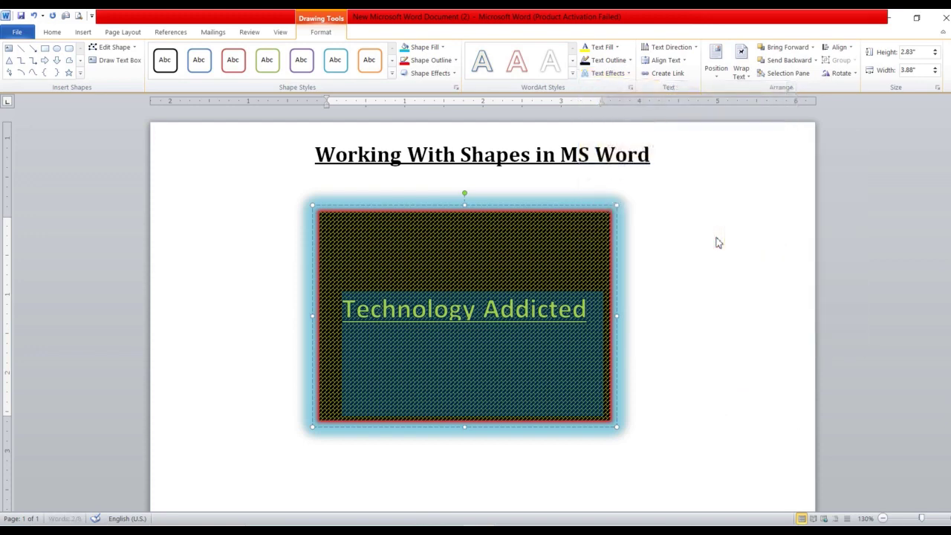
Try an upward arch transform on the text, then undo it.
click(609, 74)
mouse_move(632, 174)
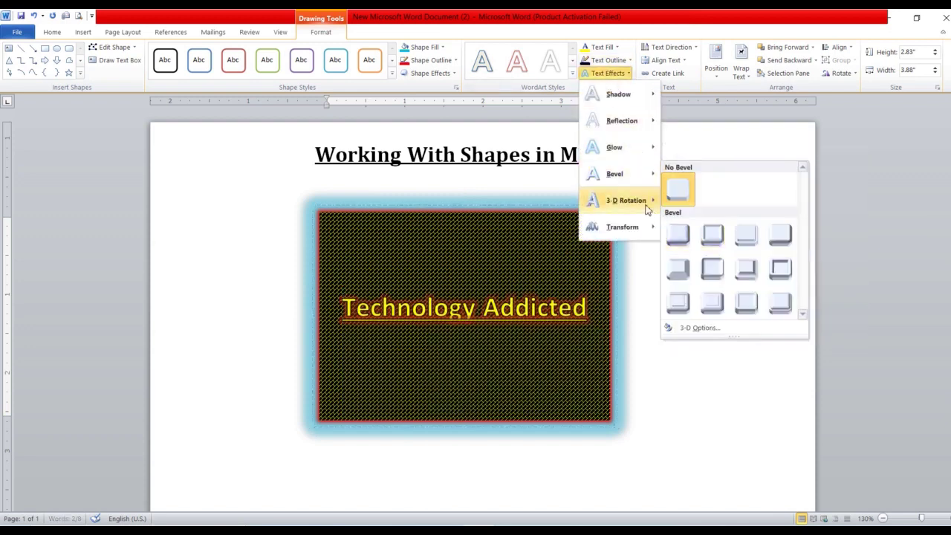
mouse_move(628, 201)
mouse_move(640, 225)
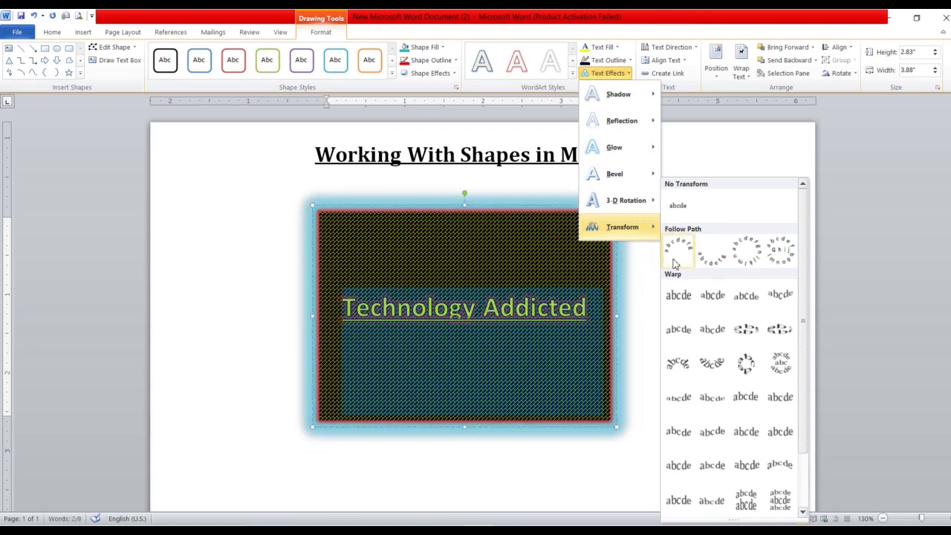
click(531, 282)
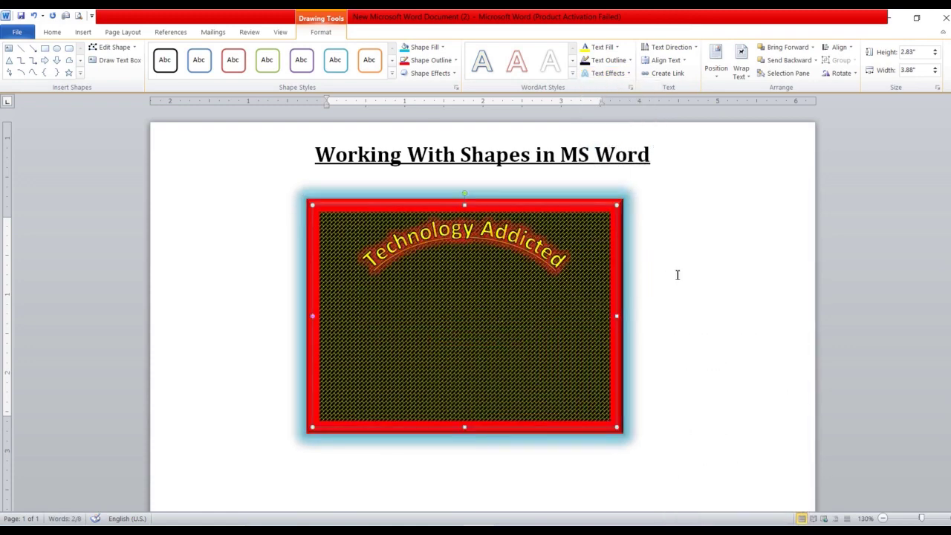
click(548, 272)
key(ctrl+z)
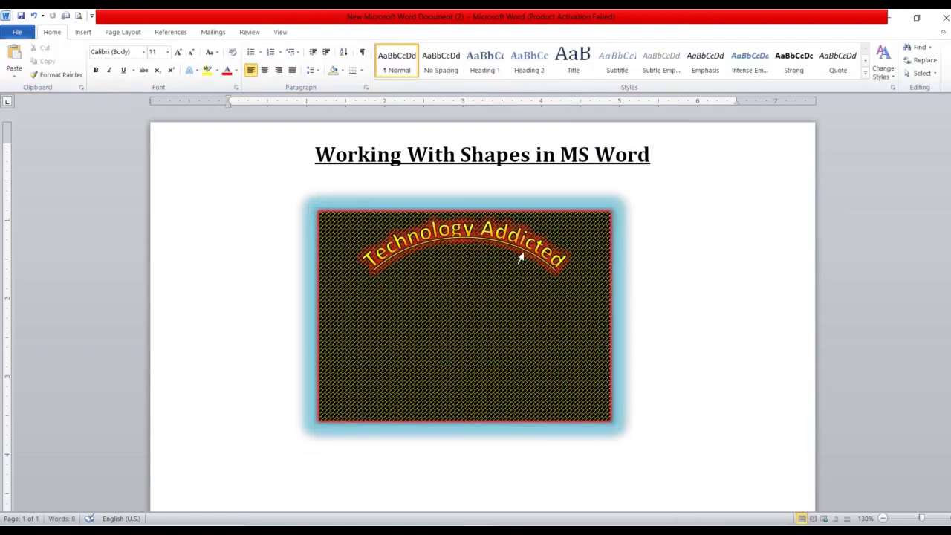
key(ctrl+z)
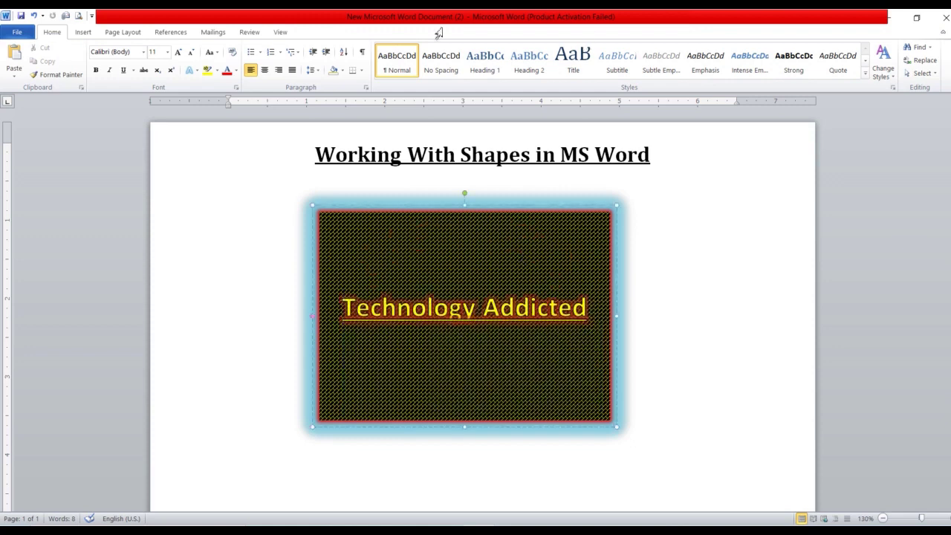
key(ctrl+z)
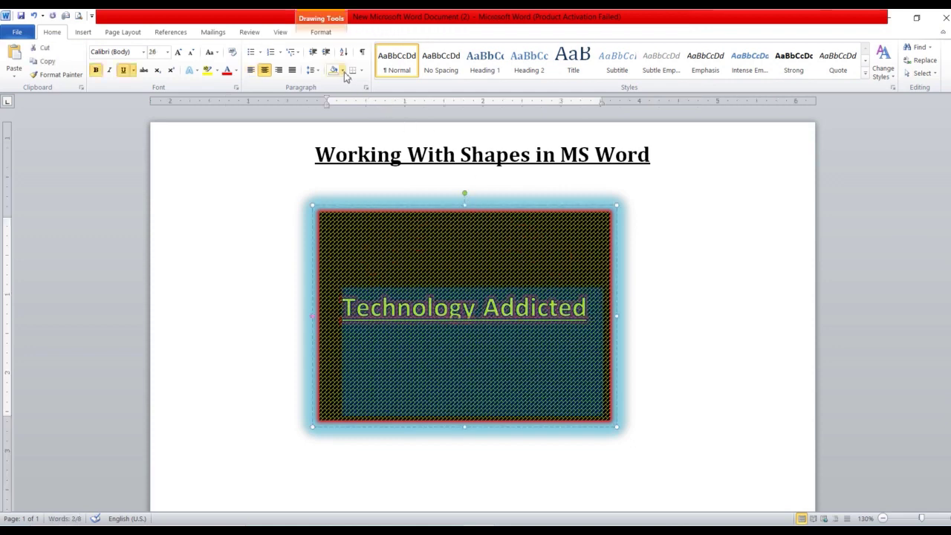
Apply the Fade Right warp transform to the text.
click(320, 32)
click(621, 74)
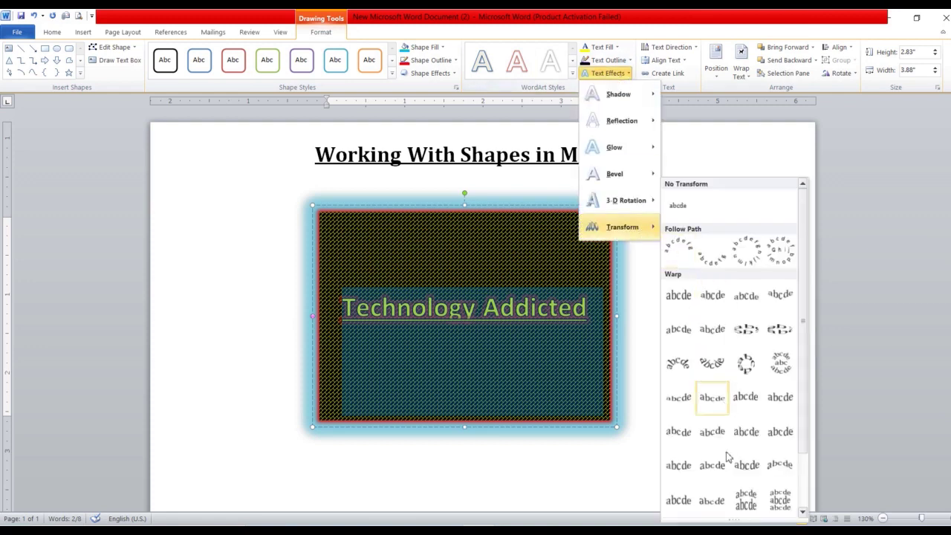
scroll(732, 431, down, 2)
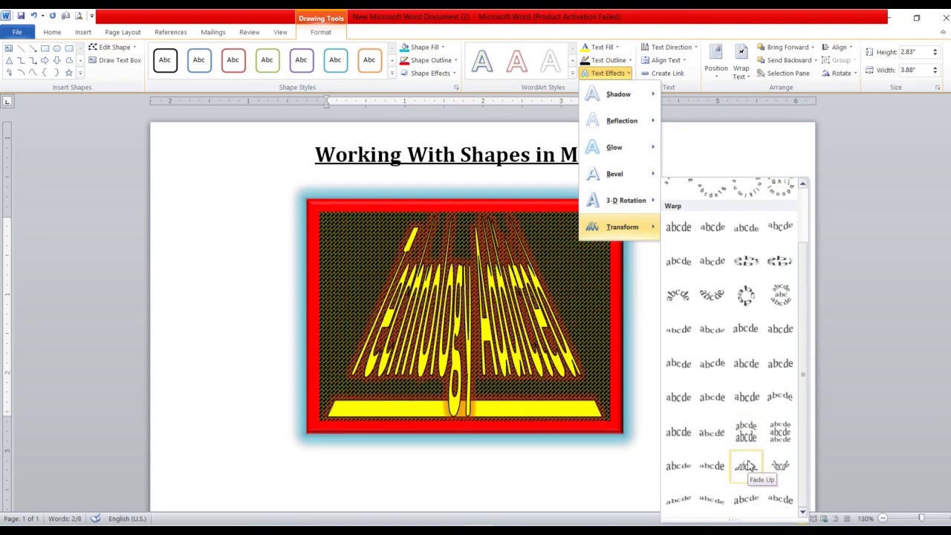
click(672, 472)
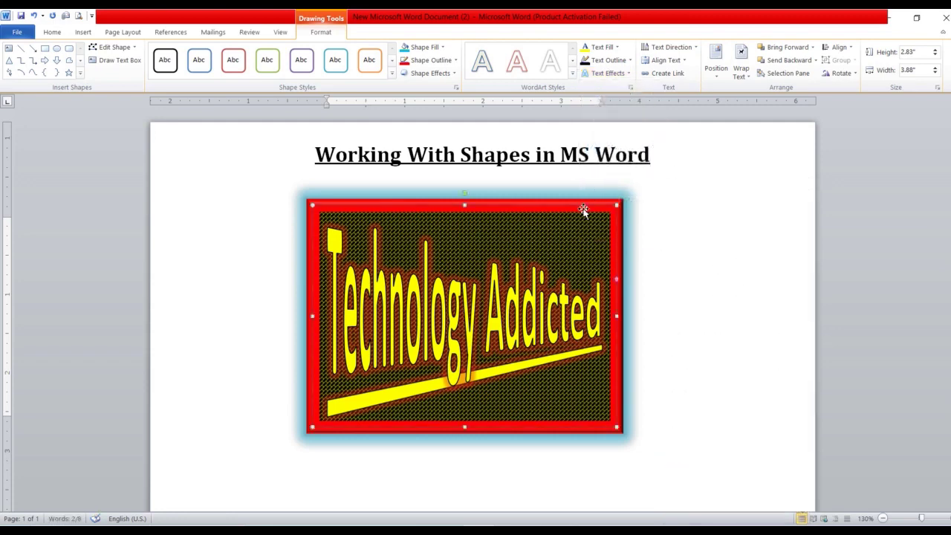
click(682, 51)
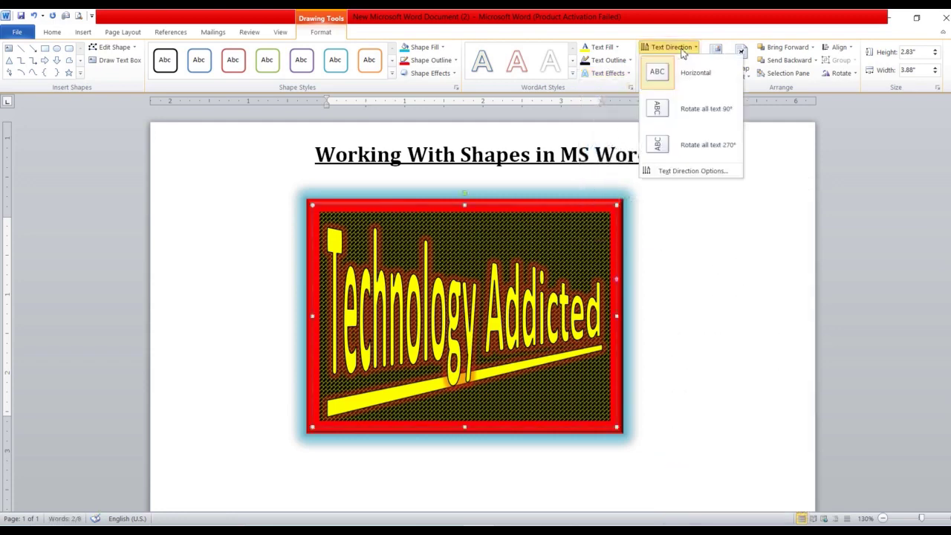
click(681, 104)
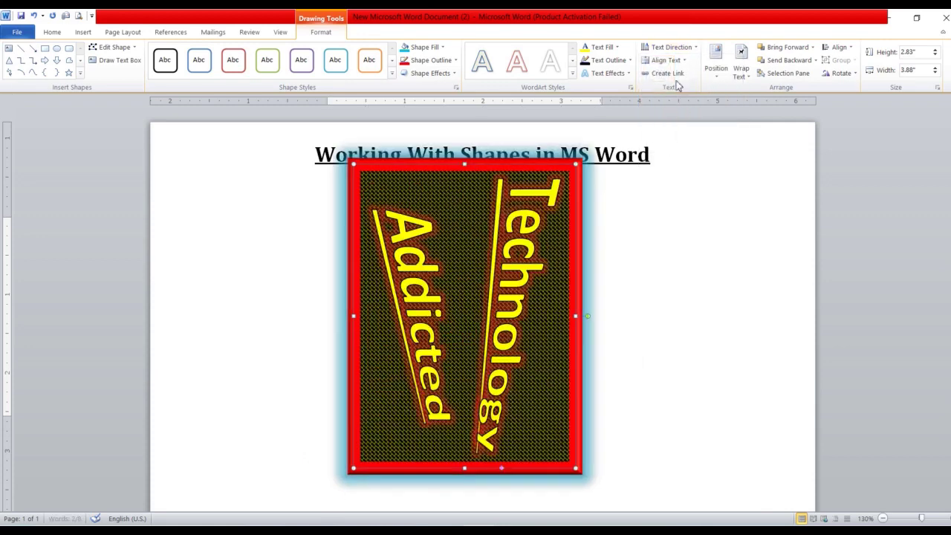
click(669, 48)
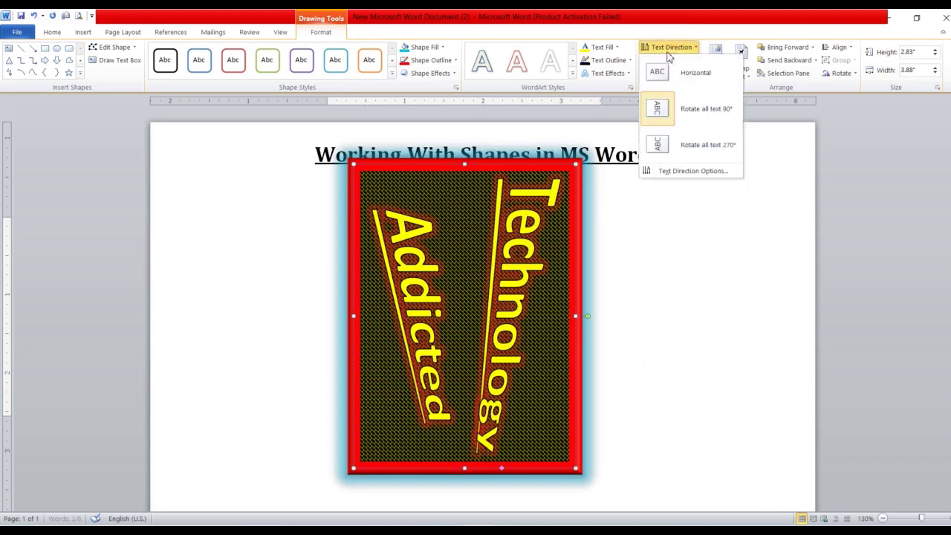
click(672, 145)
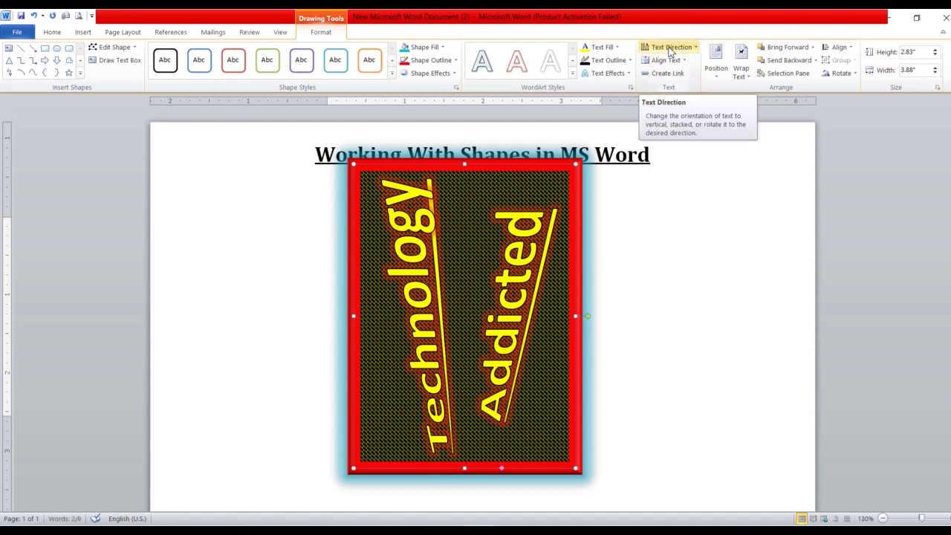
click(670, 49)
click(678, 71)
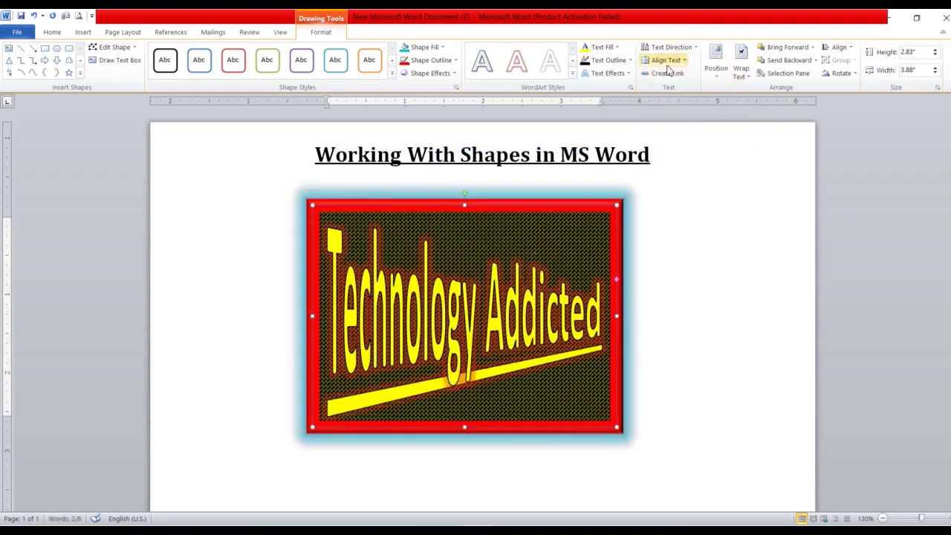
click(664, 61)
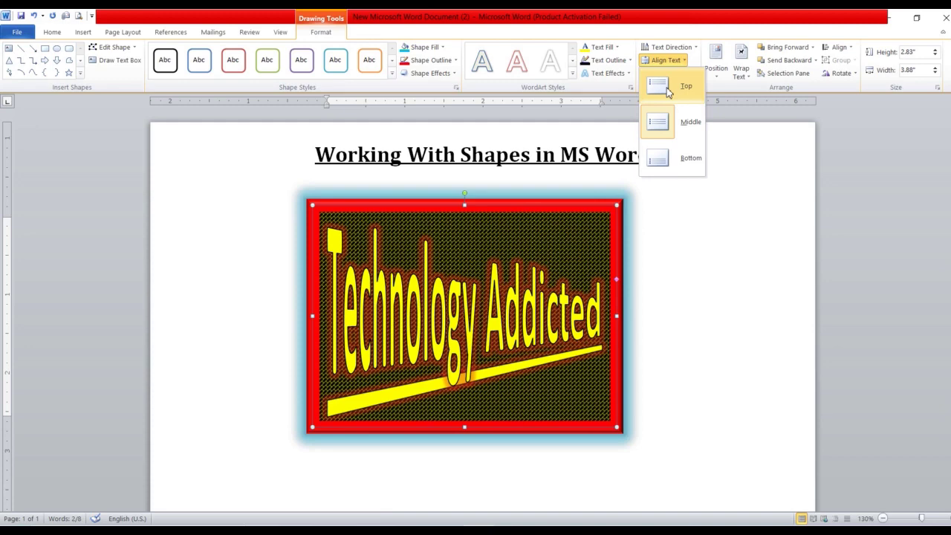
click(668, 88)
click(665, 60)
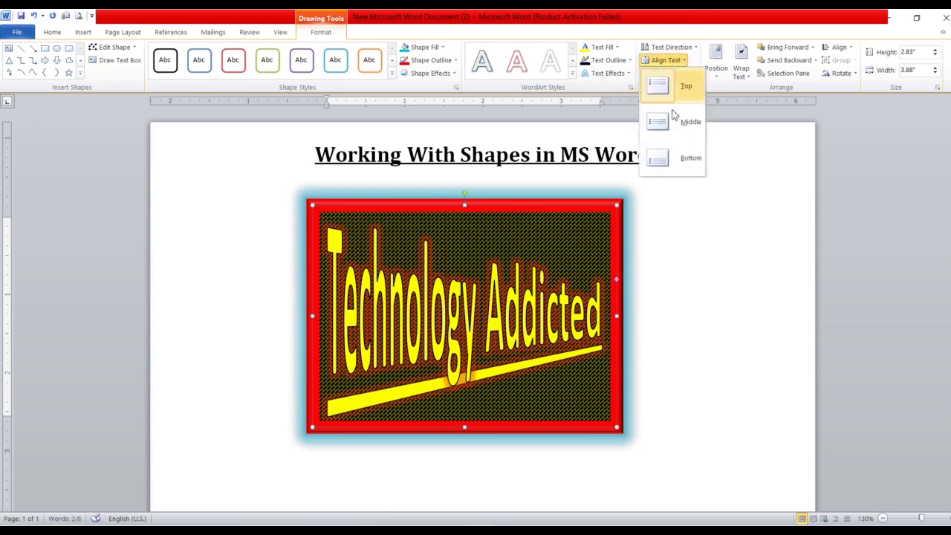
click(678, 158)
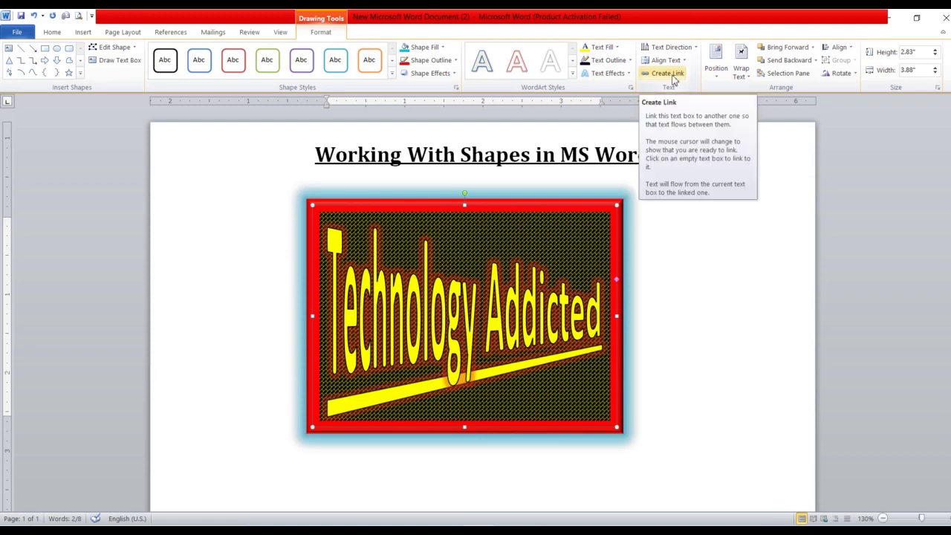
click(673, 74)
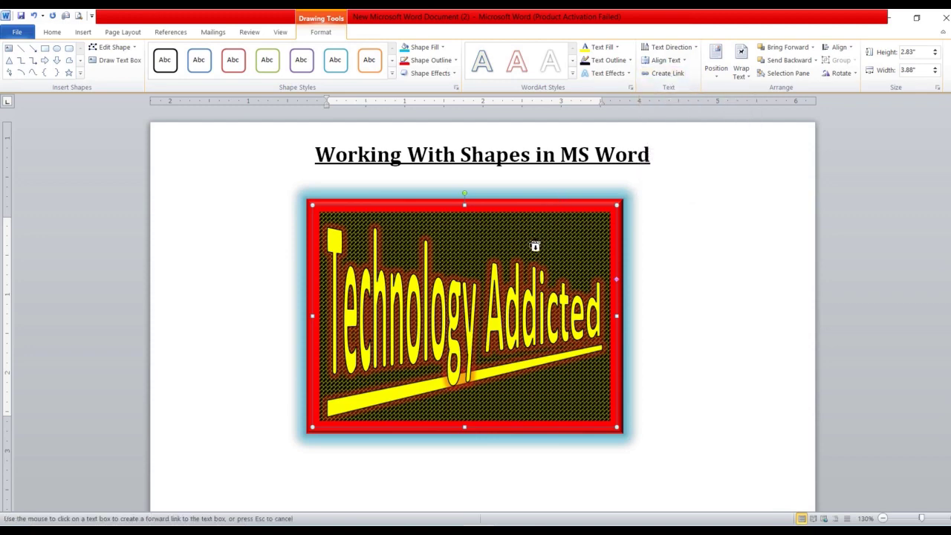
click(520, 293)
click(457, 296)
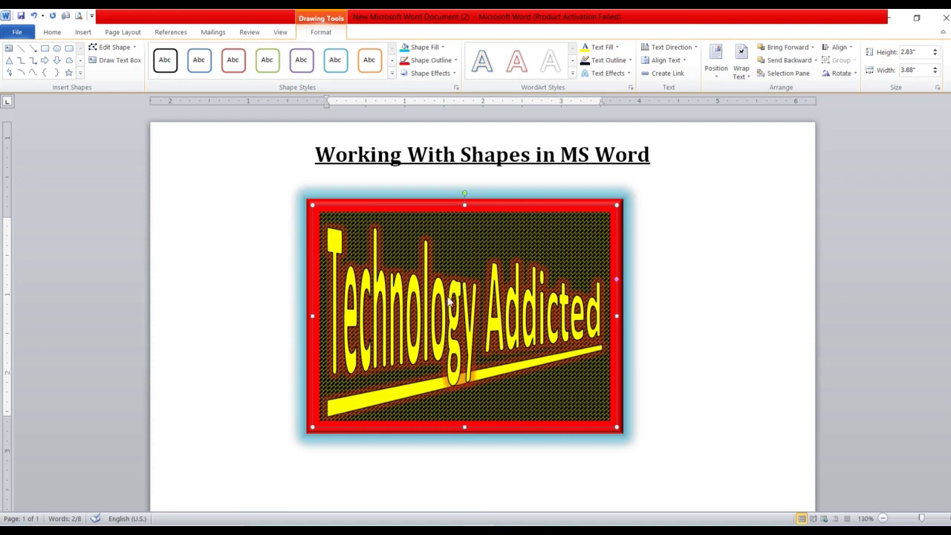
click(447, 297)
click(454, 297)
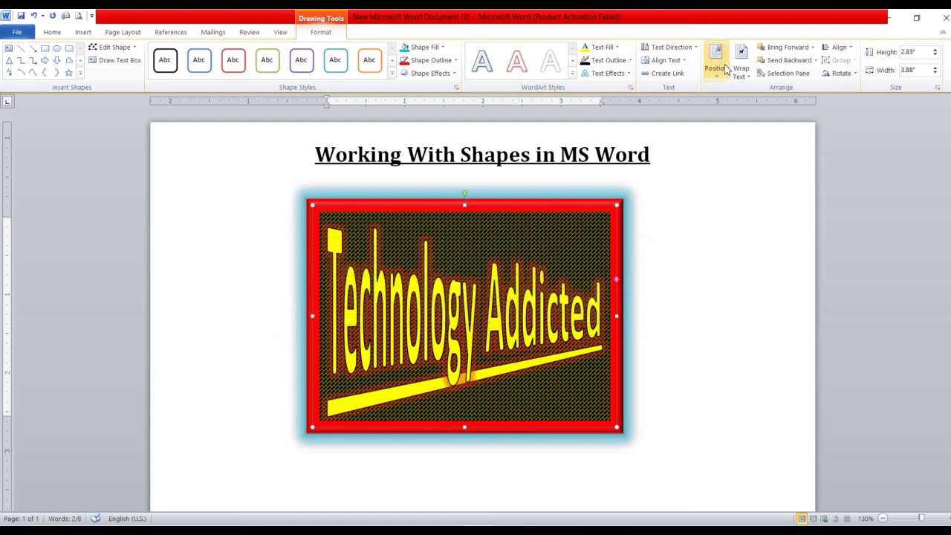
click(664, 234)
key(Return)
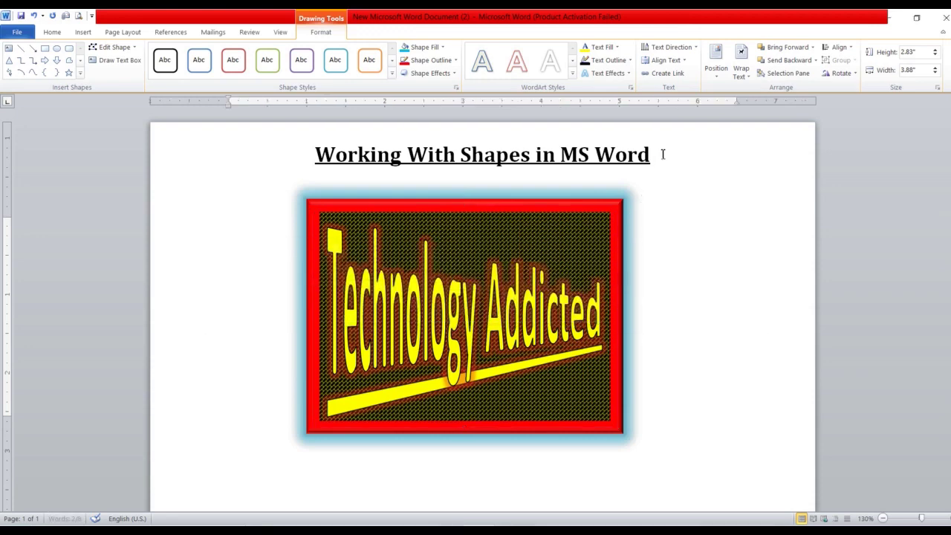
click(615, 183)
click(606, 212)
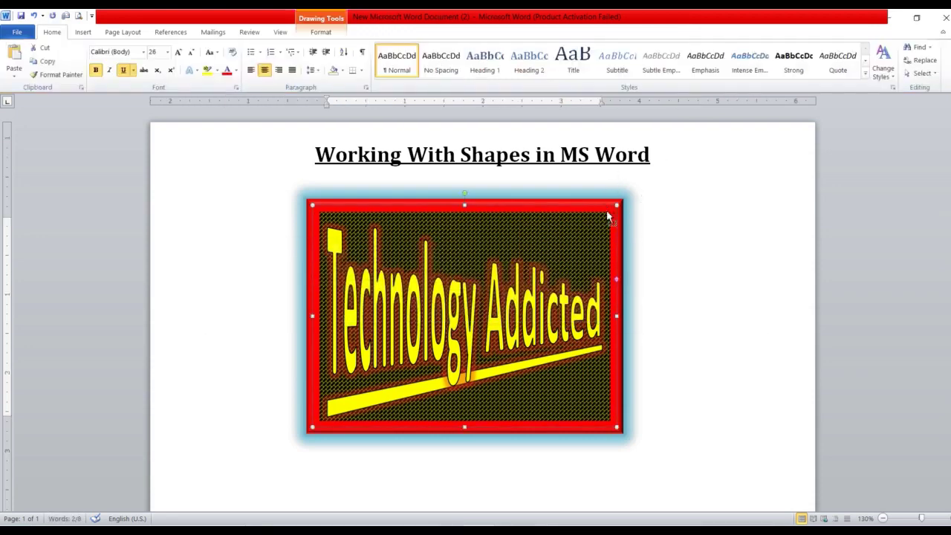
Position the shape middle-centre with text wrapping, then drag it up beneath the title.
click(322, 34)
click(715, 61)
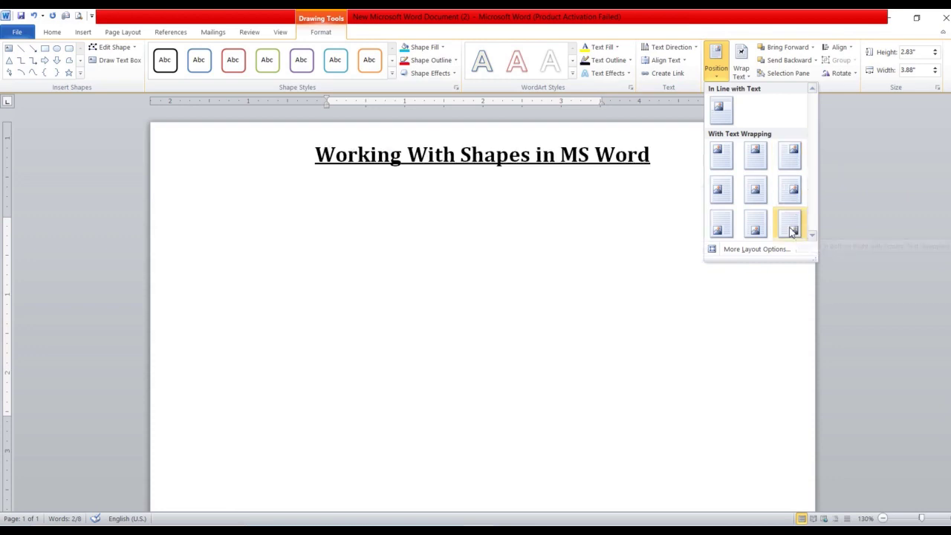
click(754, 190)
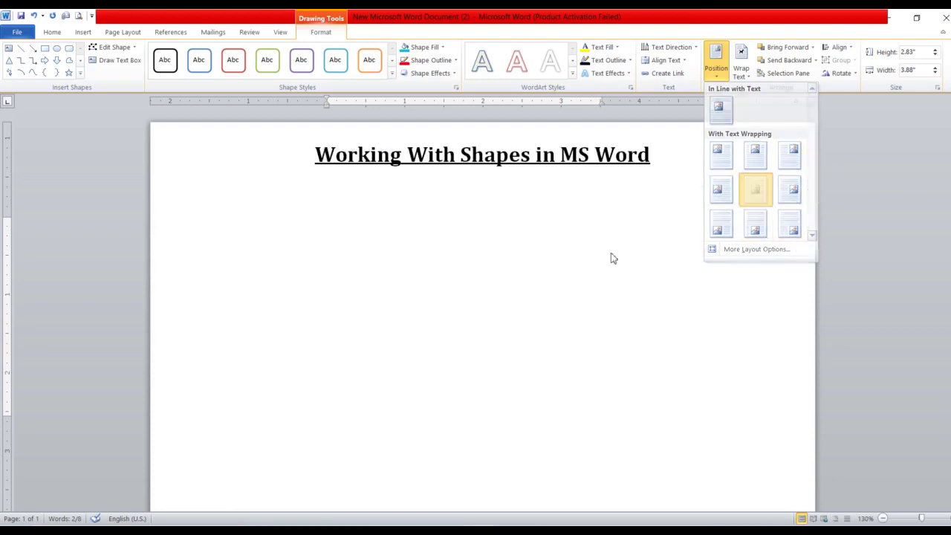
scroll(561, 271, down, 1)
scroll(561, 271, down, 2)
scroll(562, 271, down, 4)
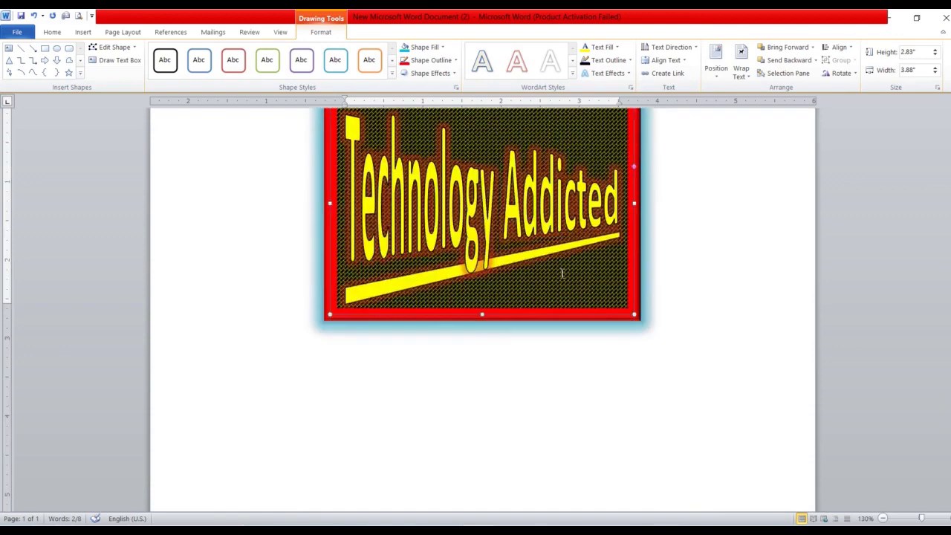
scroll(561, 273, up, 5)
mouse_move(512, 407)
mouse_down()
mouse_move(514, 273)
mouse_move(500, 215)
mouse_up()
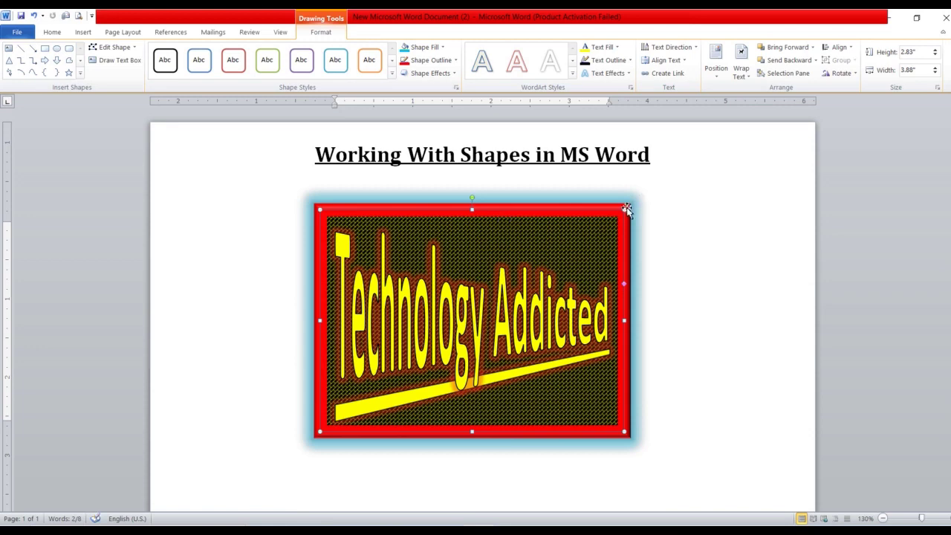
Rejoin 'Shapes' so the title reads 'Working With Shapes in MS Word' on one line.
click(742, 73)
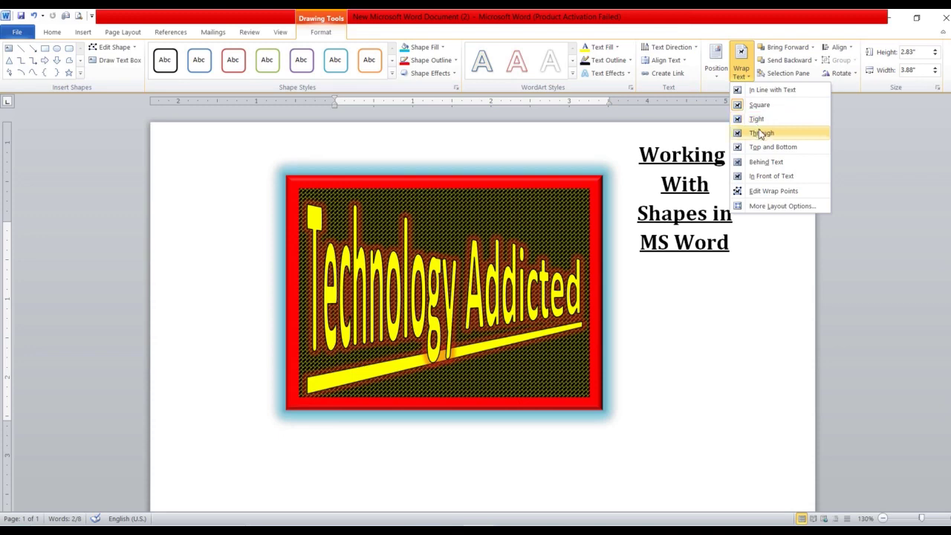
click(764, 241)
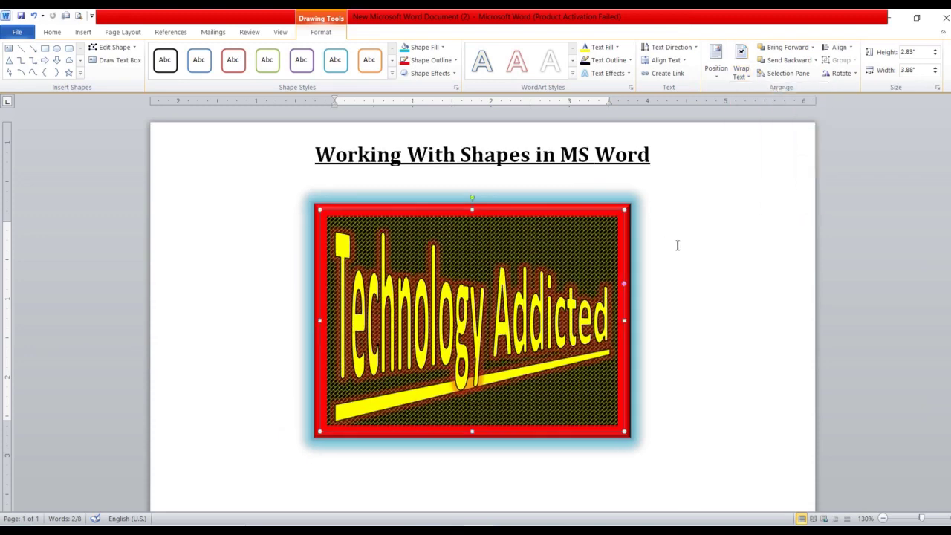
click(518, 180)
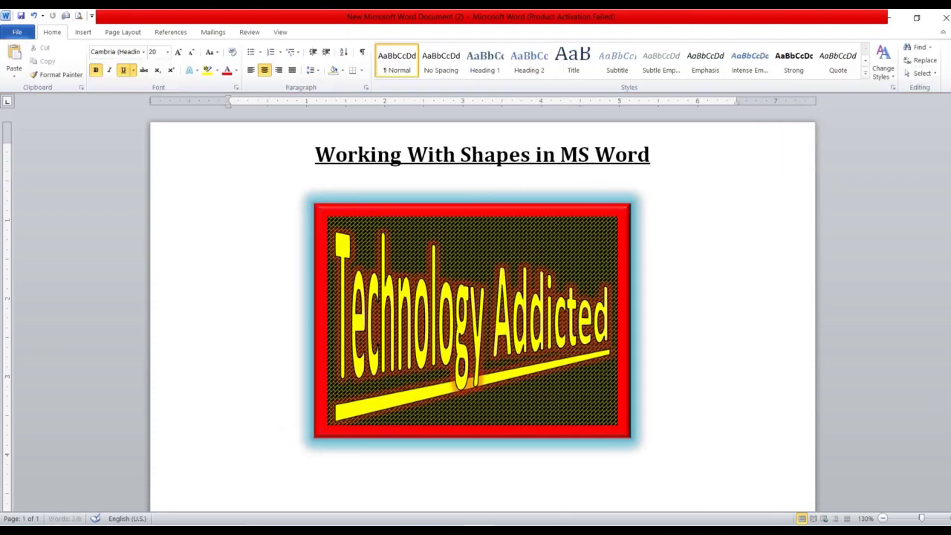
key(Delete)
click(261, 190)
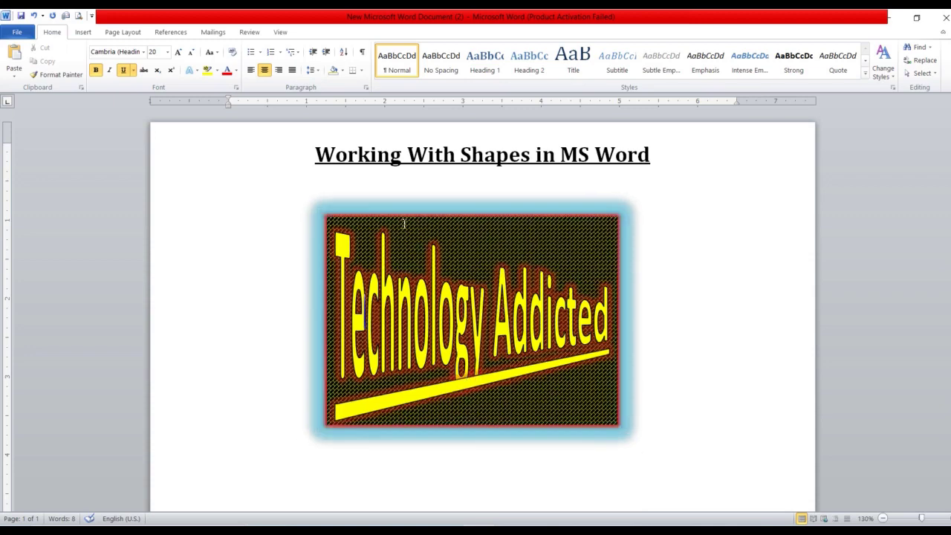
Undo to restore the shape's red border and warp, then insert sample paragraphs with =rand().
click(410, 216)
key(ctrl+z)
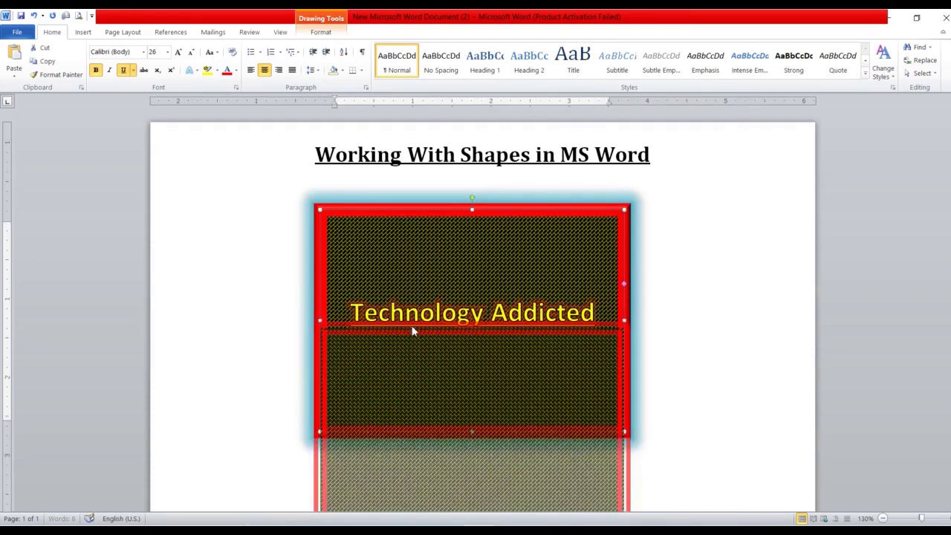
key(ctrl+z)
click(315, 250)
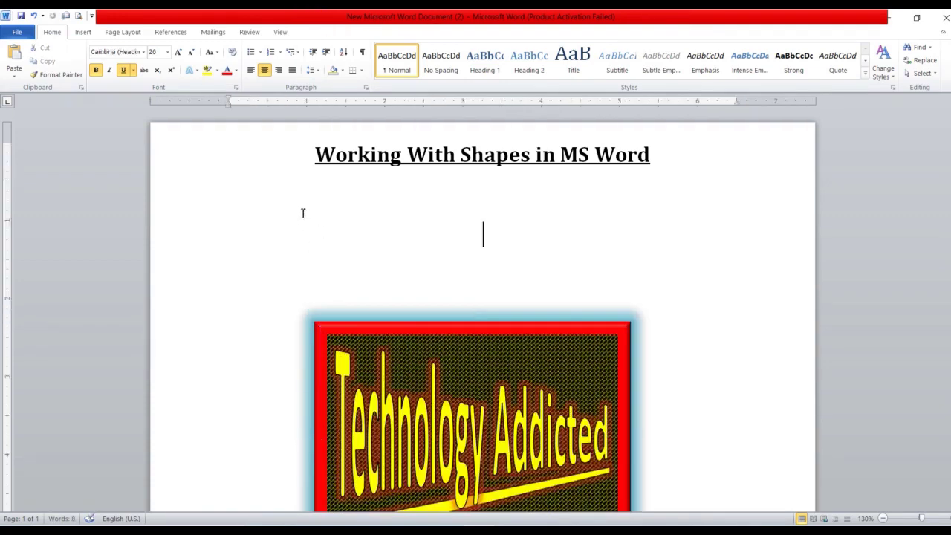
text(=)
text(rand())
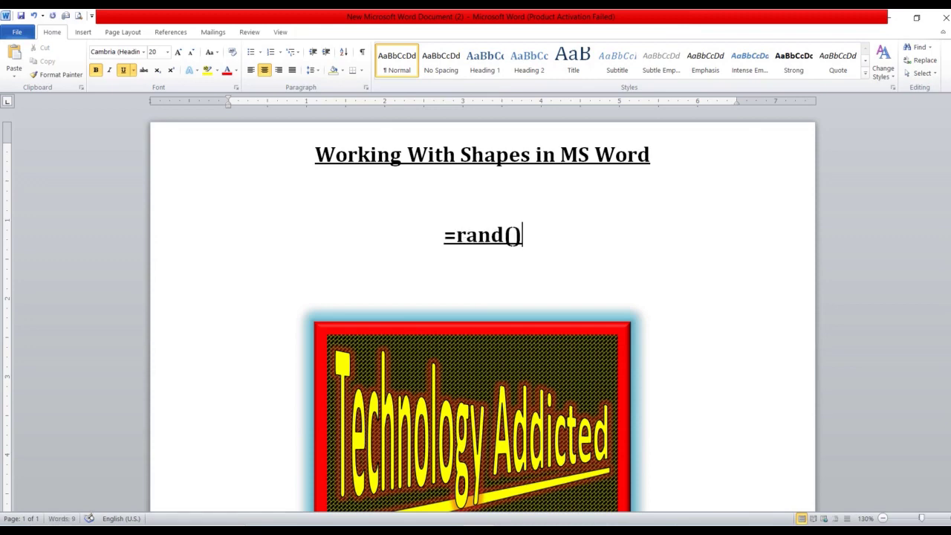
key(Return)
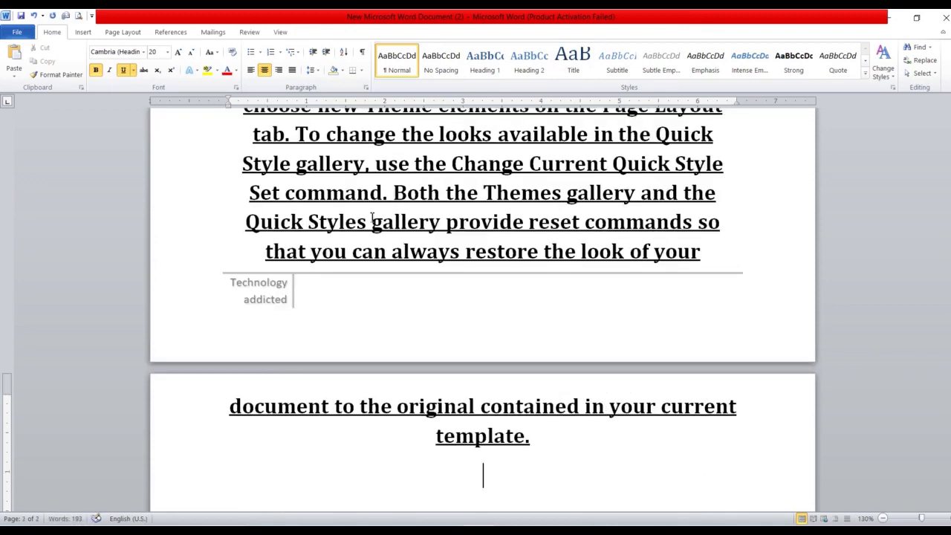
Format the sample text as 12 pt, not bold or underlined, and left-aligned.
scroll(371, 218, up, 3)
scroll(339, 246, up, 2)
scroll(339, 246, up, 3)
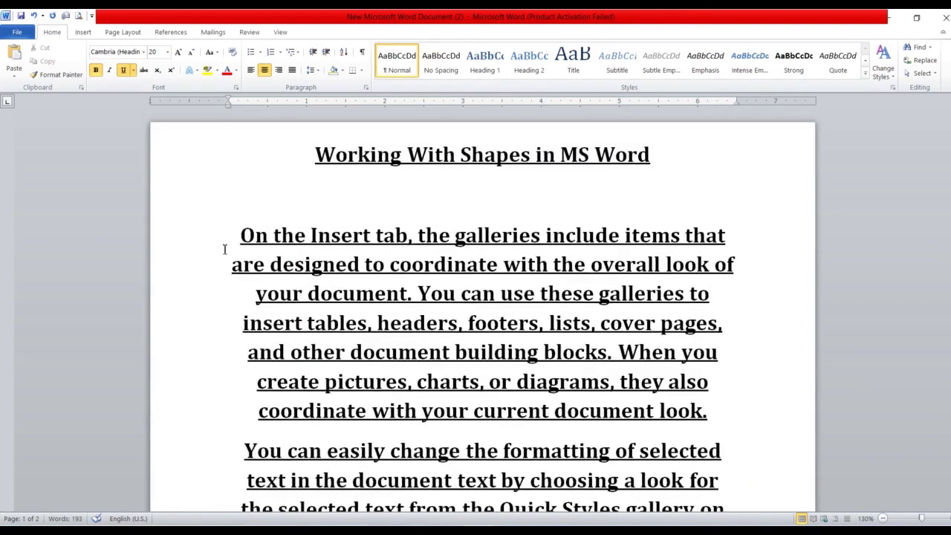
mouse_move(239, 236)
mouse_down()
mouse_move(464, 371)
mouse_move(535, 473)
mouse_up()
scroll(447, 358, down, 3)
key(ctrl+bracketleft)
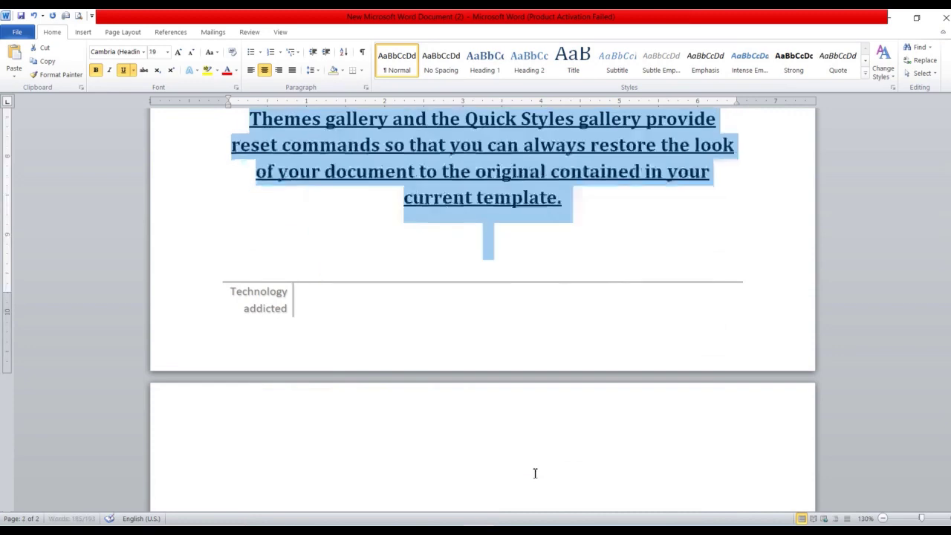
key(ctrl+bracketleft)
key(ctrl+bracketleft)
key(ctrl+bracketleft)
key(ctrl+bracketleft)
key(ctrl+bracketleft)
key(ctrl+bracketleft)
key(ctrl+b)
key(ctrl+u)
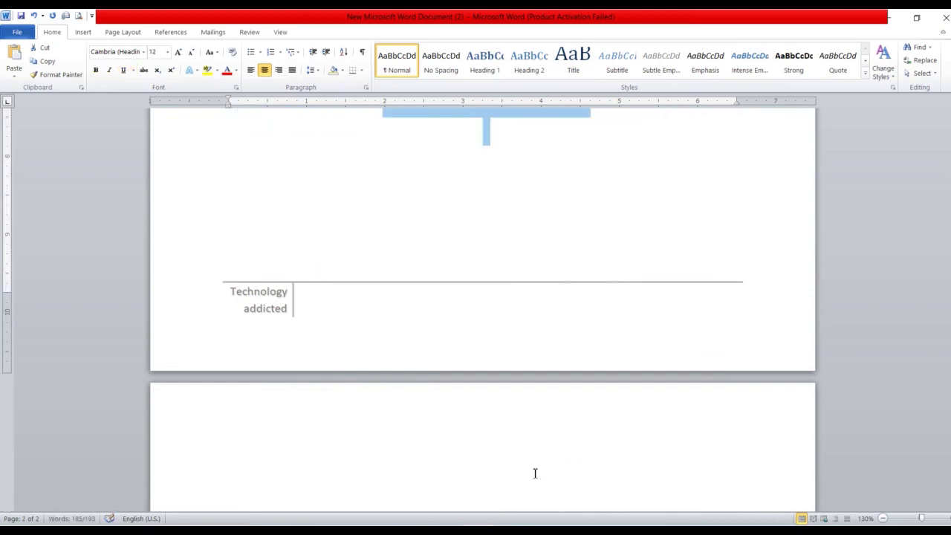
key(ctrl+l)
scroll(535, 468, up, 3)
scroll(471, 394, up, 3)
scroll(474, 394, up, 5)
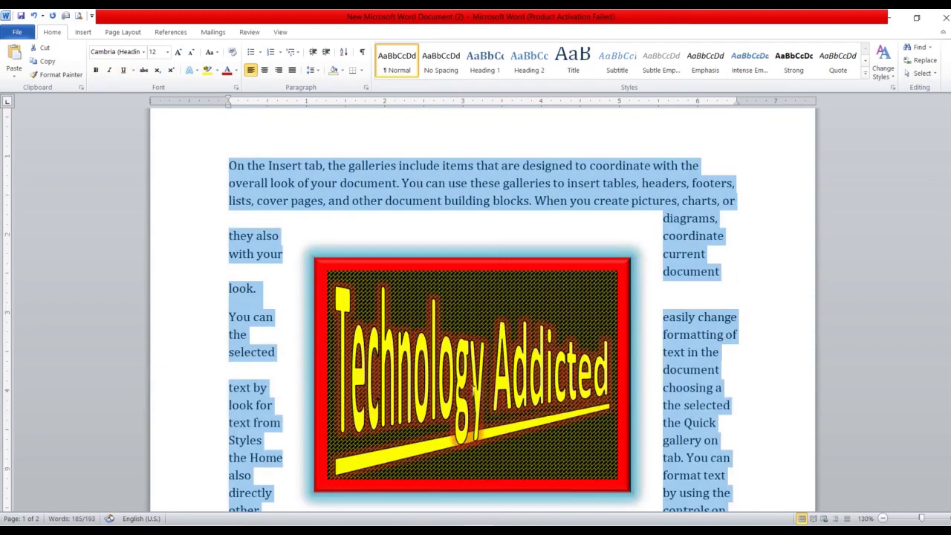
scroll(473, 392, up, 2)
click(612, 299)
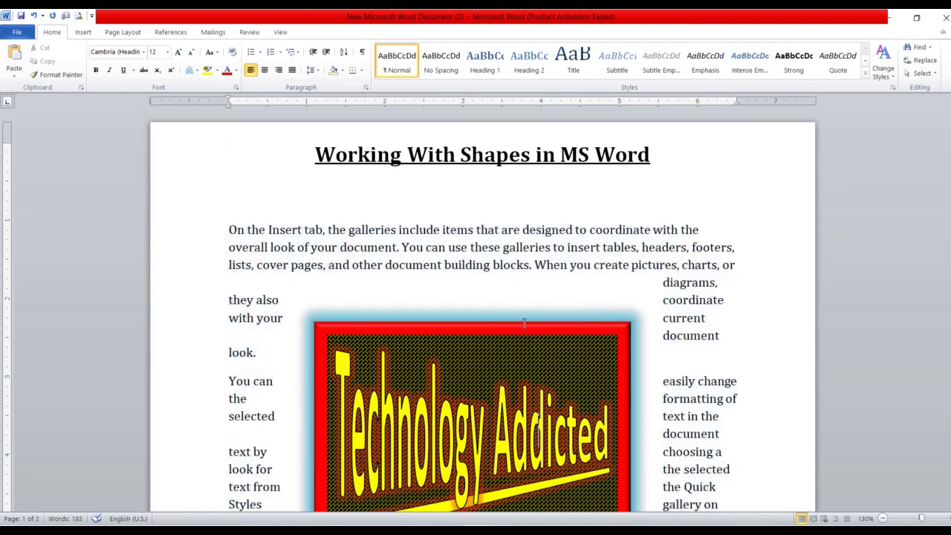
click(523, 322)
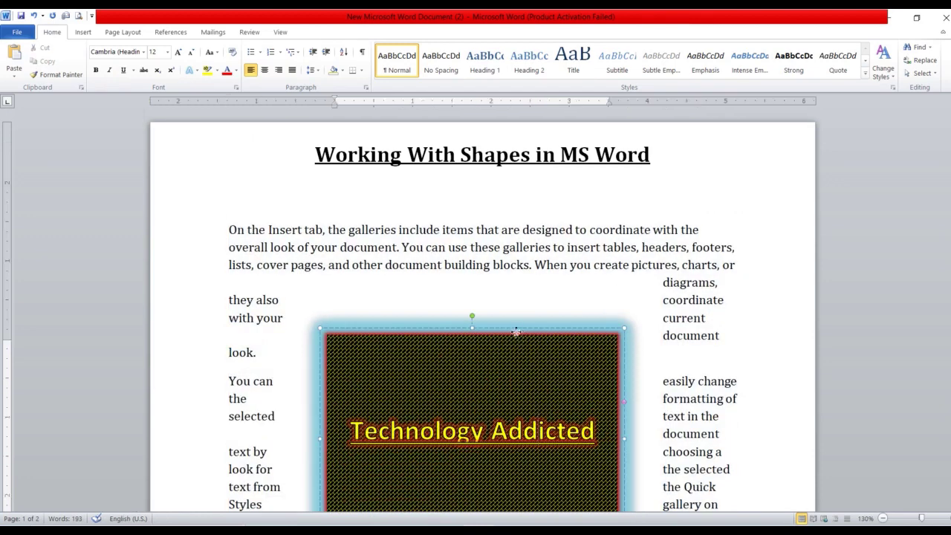
Shrink the Technology Addicted shape from its corner and move it up beside the first paragraph.
scroll(517, 331, down, 1)
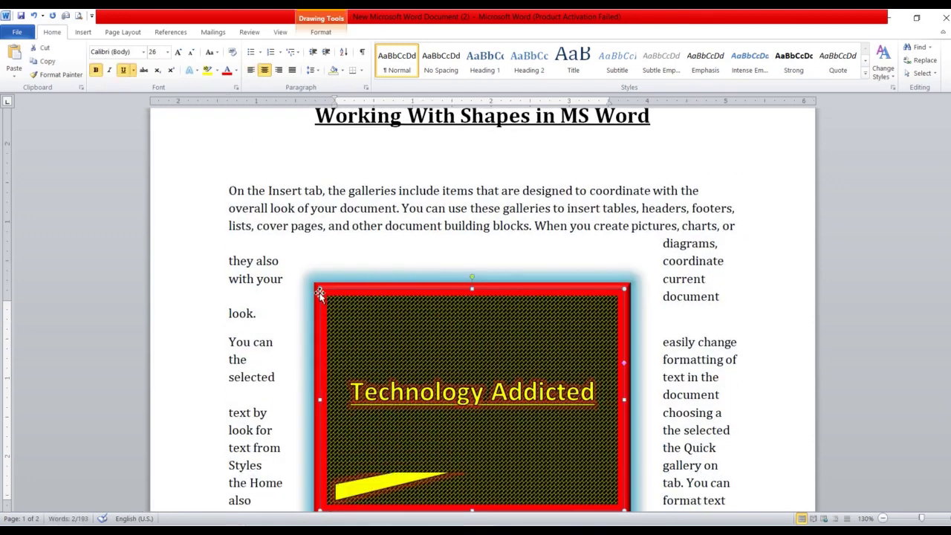
mouse_move(320, 292)
mouse_down()
mouse_move(482, 403)
mouse_move(451, 181)
mouse_up()
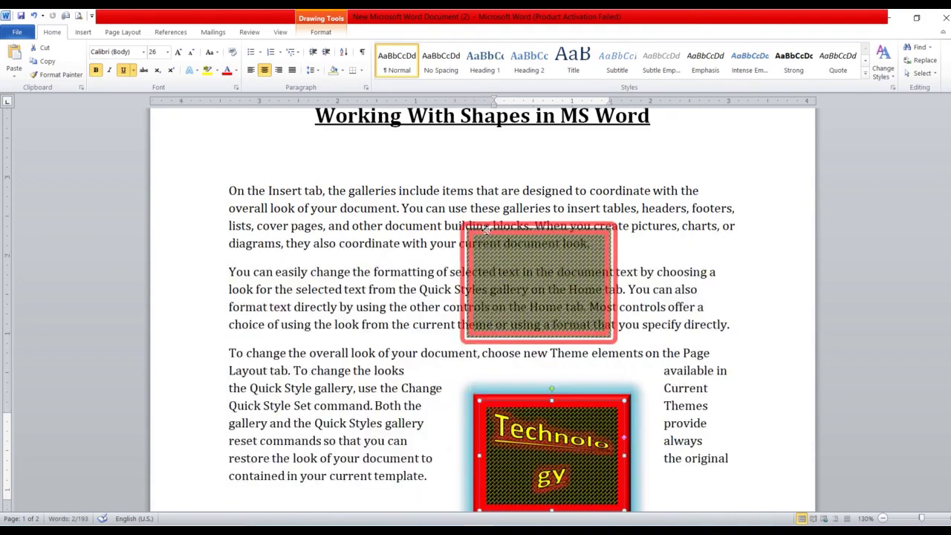
mouse_move(451, 180)
mouse_down()
mouse_move(475, 195)
mouse_move(626, 186)
mouse_up()
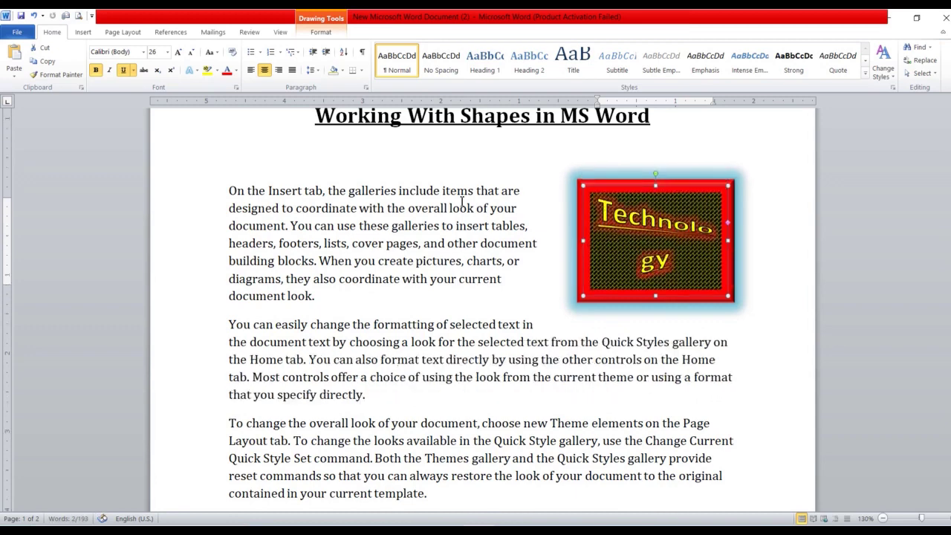
click(285, 187)
Justify all the text in the document.
key(ctrl+a)
scroll(530, 361, down, 1)
scroll(531, 361, down, 3)
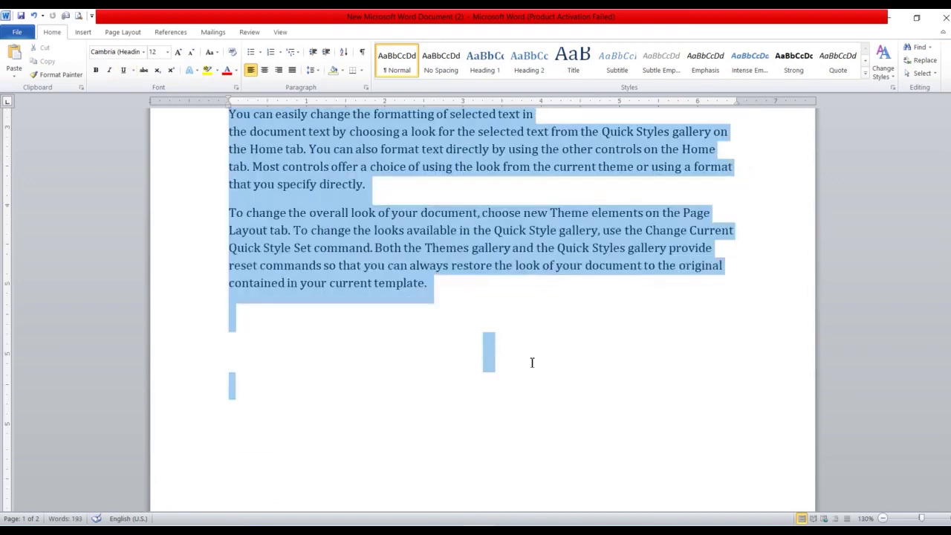
click(292, 70)
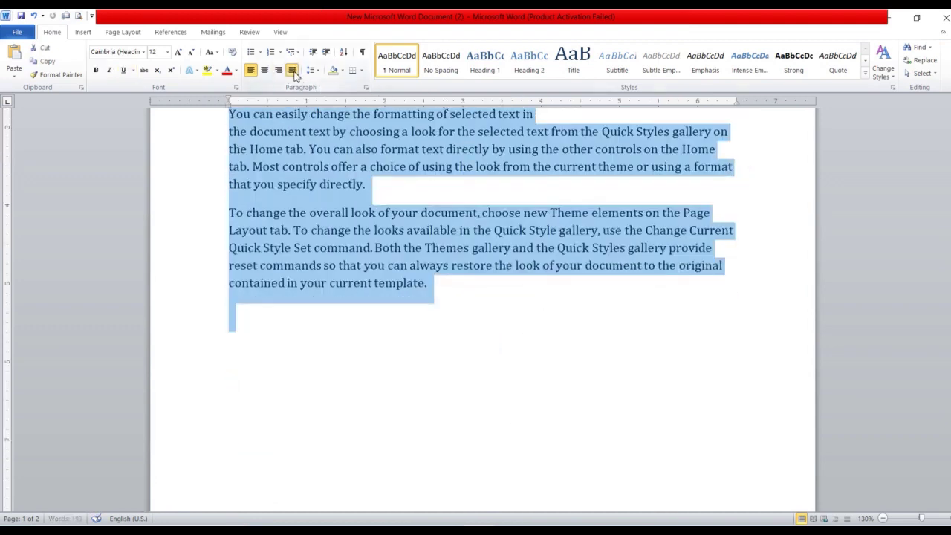
scroll(583, 336, up, 5)
click(539, 227)
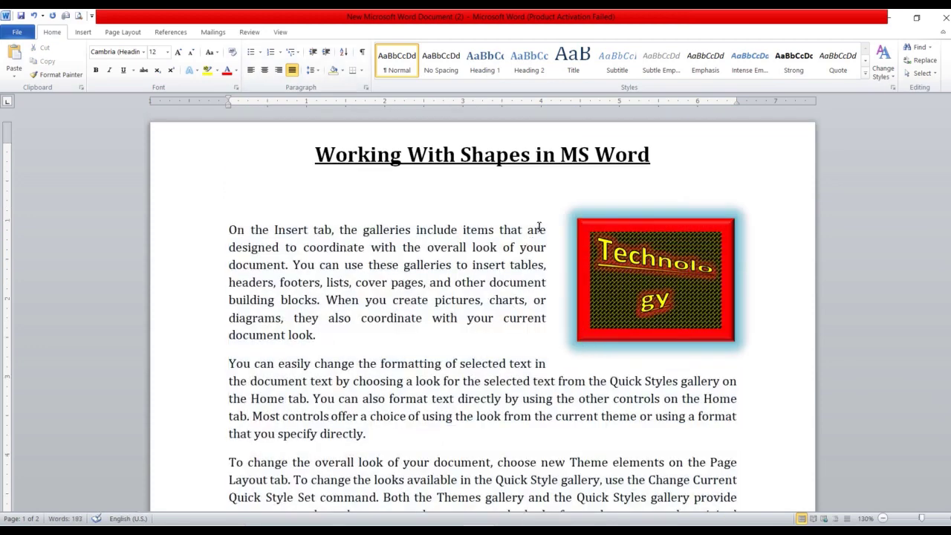
Place the shape left of the first paragraph, widening it so 'Technology' fits one line, slightly taller.
click(595, 290)
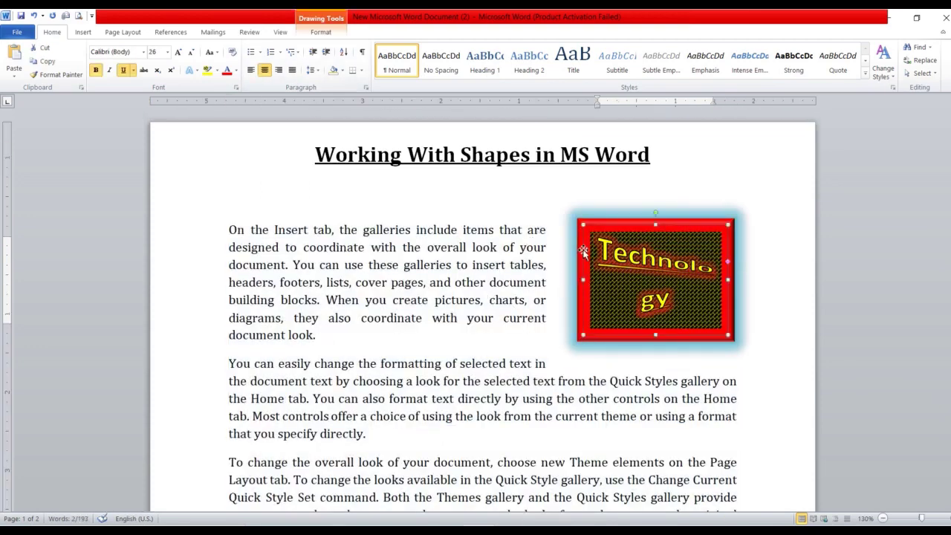
drag(583, 251, 574, 257)
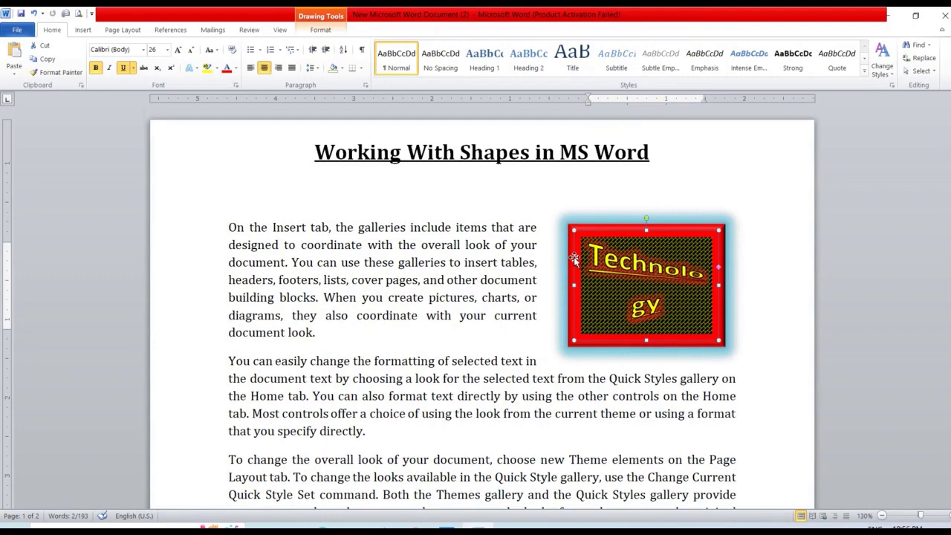
mouse_move(574, 256)
mouse_down()
mouse_move(236, 252)
mouse_move(246, 250)
mouse_up()
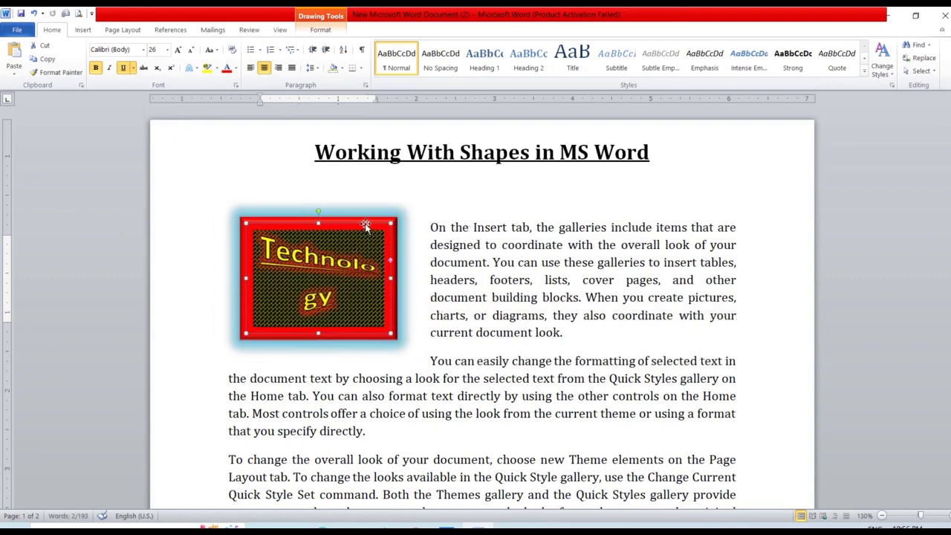
drag(391, 278, 443, 278)
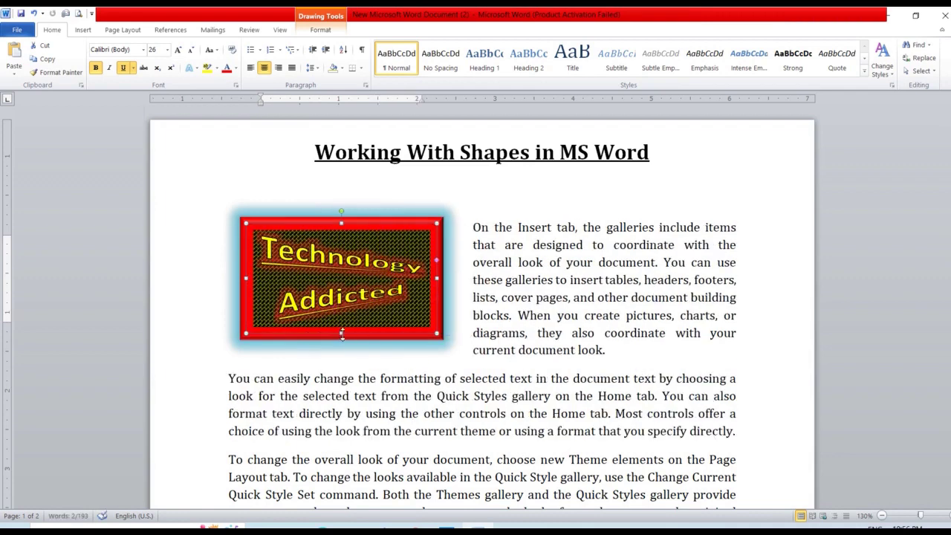
drag(341, 334, 342, 352)
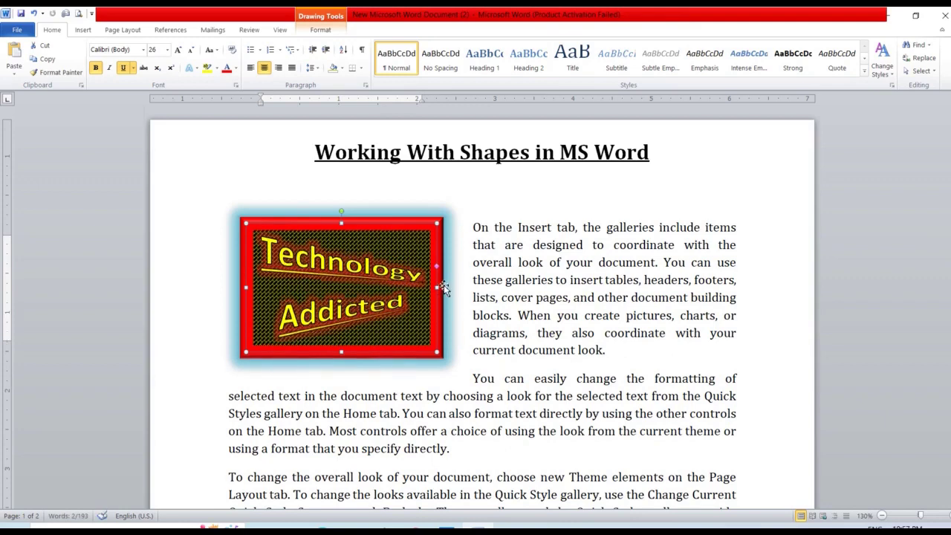
double_click(359, 229)
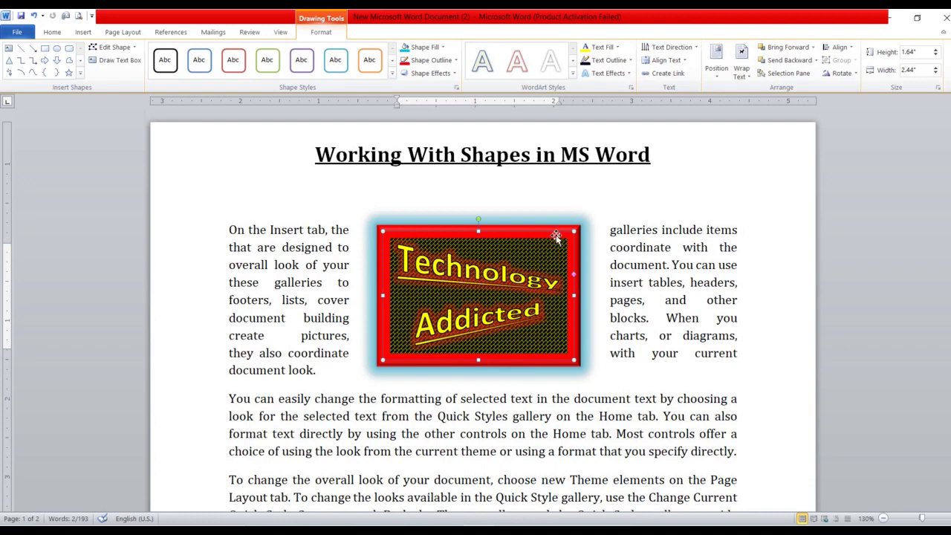
Center the shape between the paragraph text, briefly trying Behind Text wrapping and undoing it.
drag(555, 237, 671, 241)
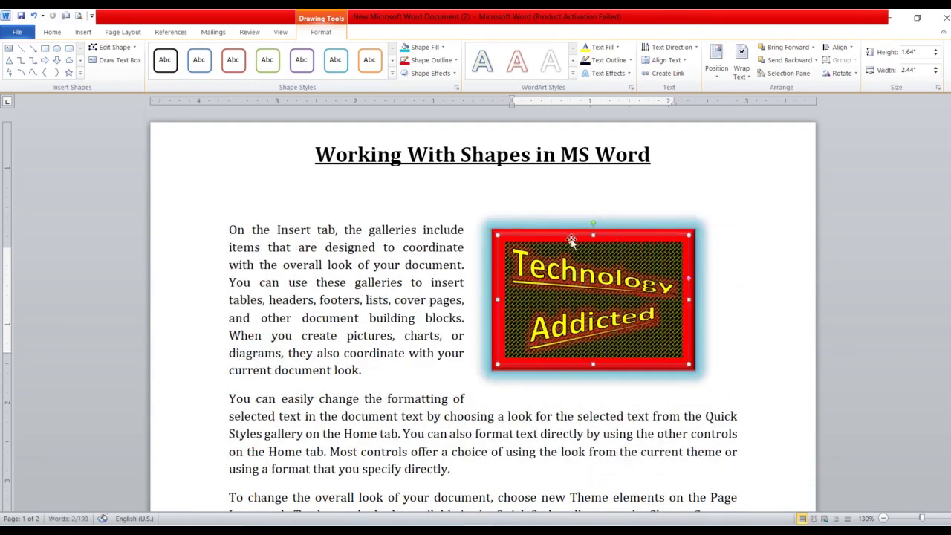
mouse_move(570, 235)
mouse_down()
mouse_move(436, 227)
mouse_move(444, 228)
mouse_up()
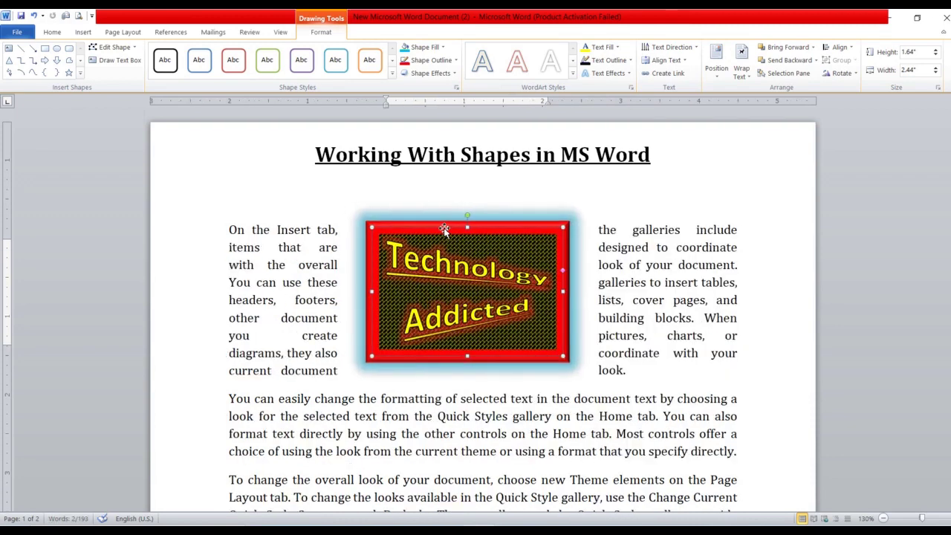
click(741, 73)
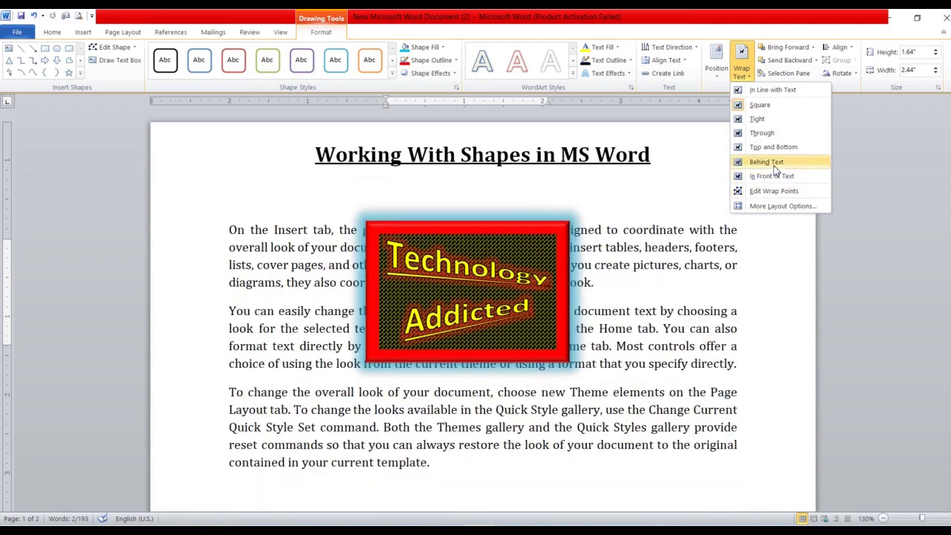
click(775, 170)
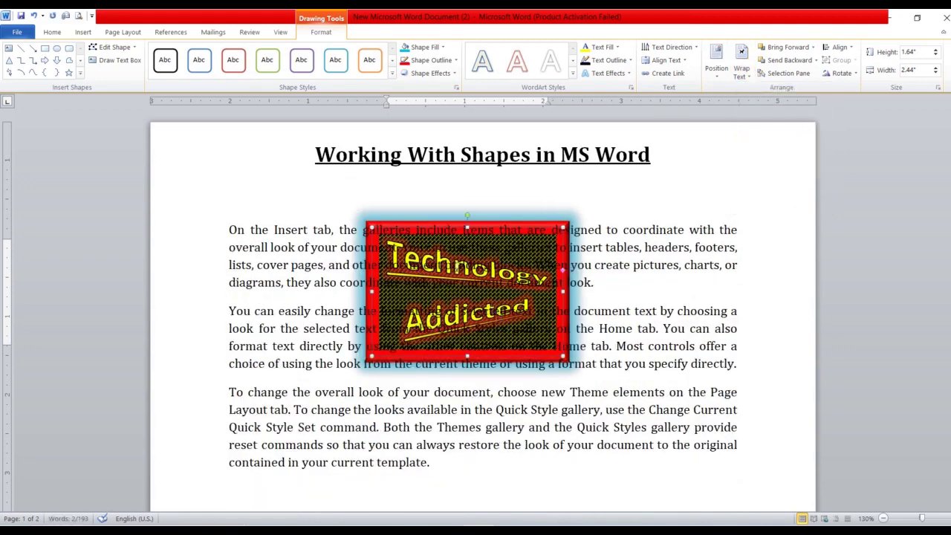
click(334, 247)
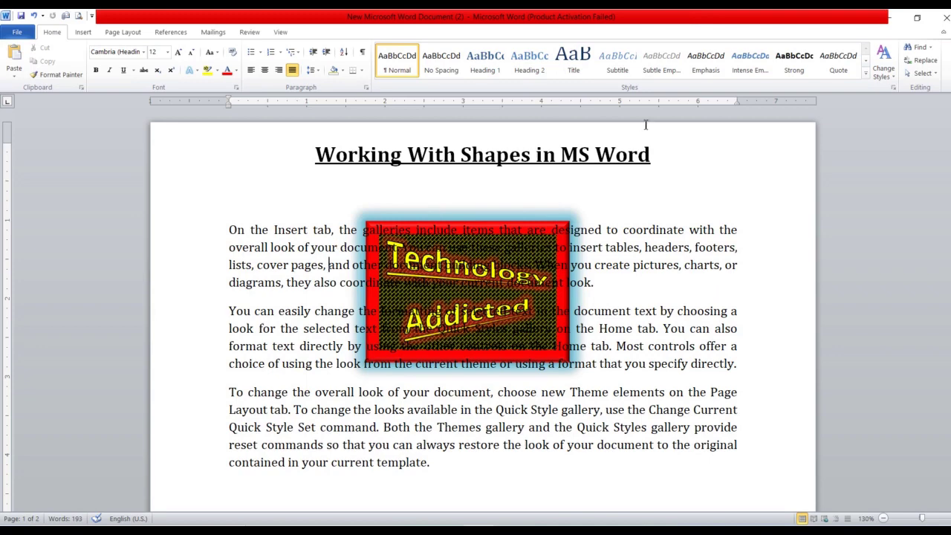
key(ctrl+z)
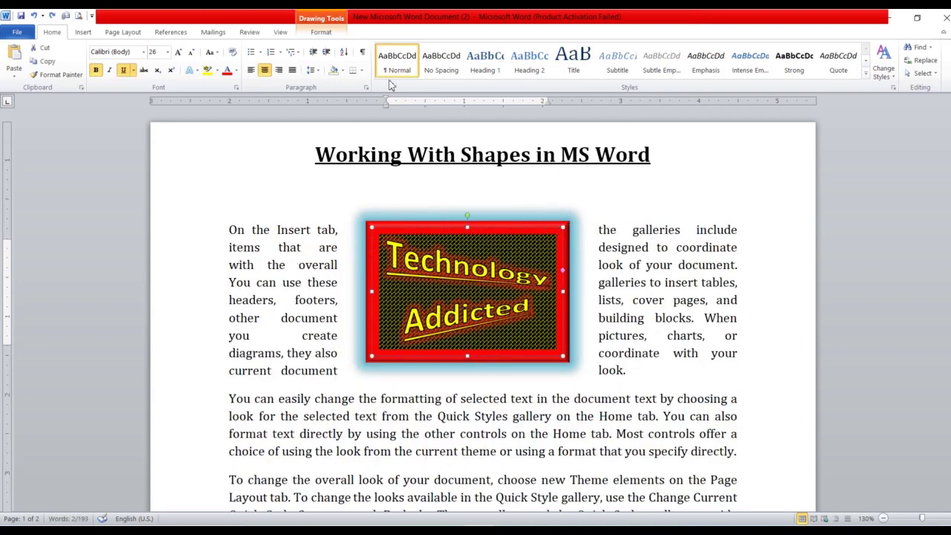
click(336, 35)
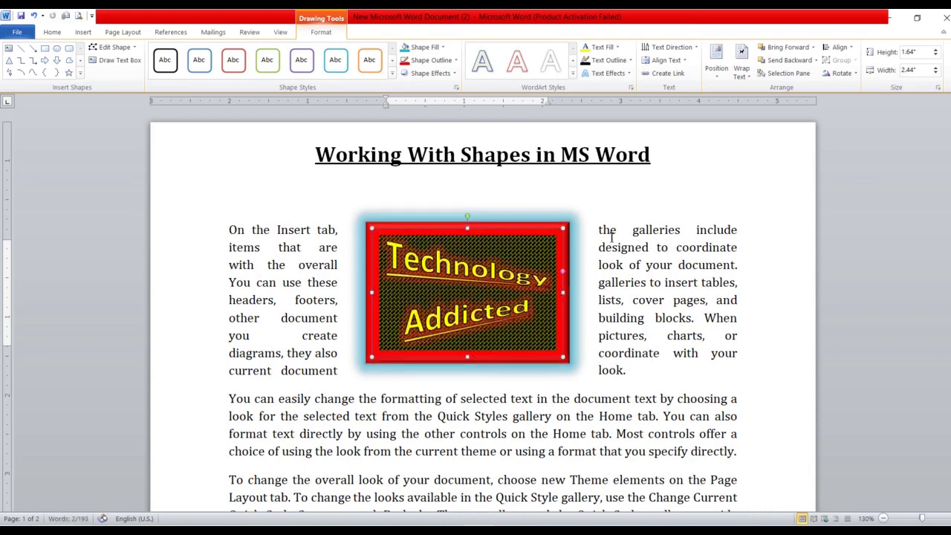
Align the shape to the left margin, then reselect it.
click(840, 48)
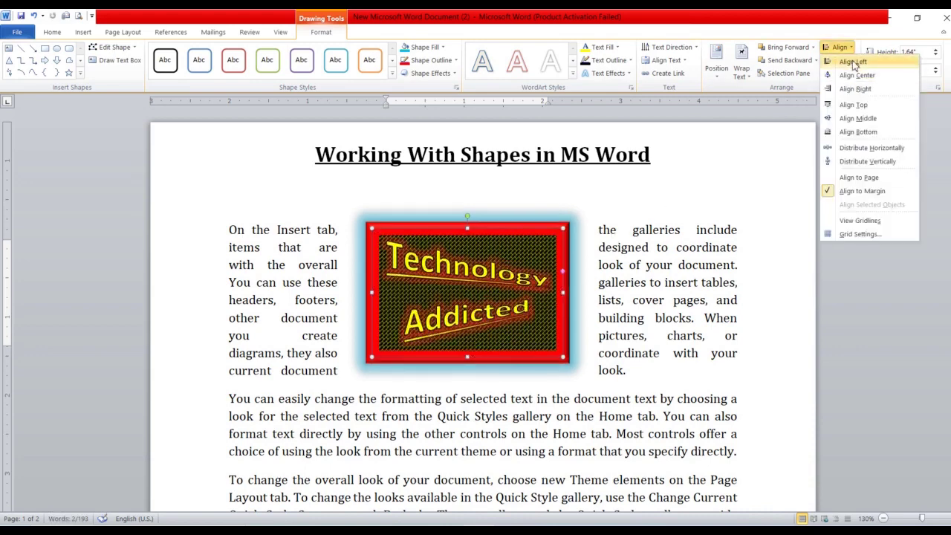
click(853, 61)
click(493, 230)
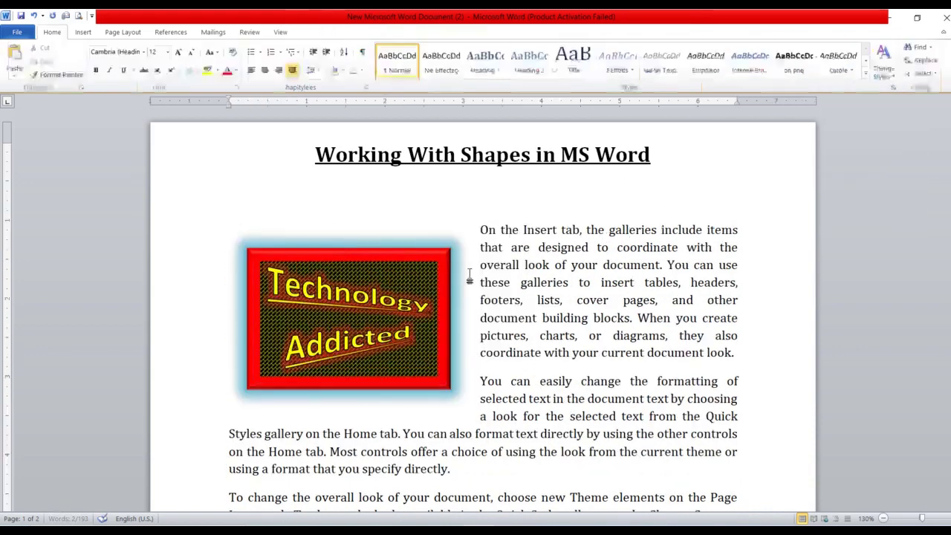
click(419, 253)
double_click(419, 254)
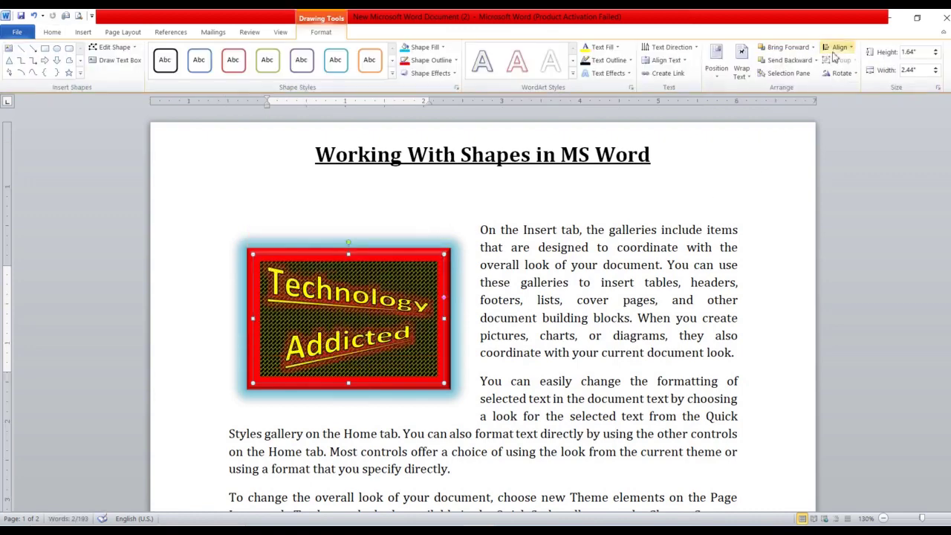
Try centre and right alignment, ending with the shape aligned to the bottom margin.
click(847, 52)
click(851, 77)
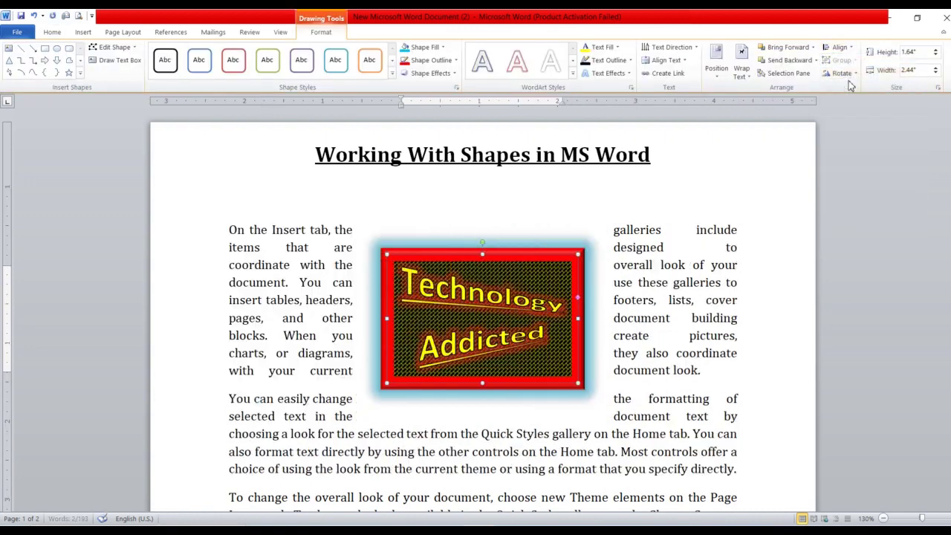
click(837, 47)
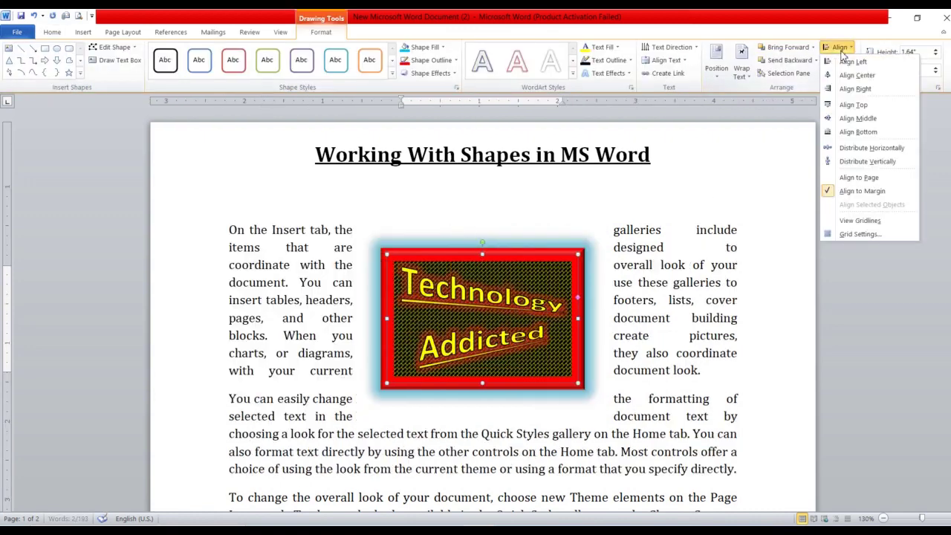
click(852, 89)
click(839, 47)
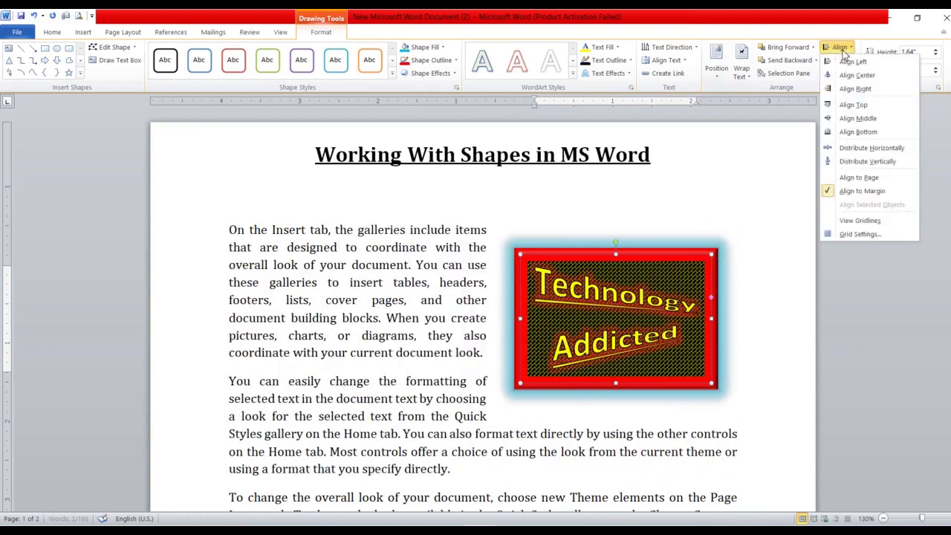
click(844, 131)
scroll(571, 304, down, 1)
scroll(571, 304, down, 5)
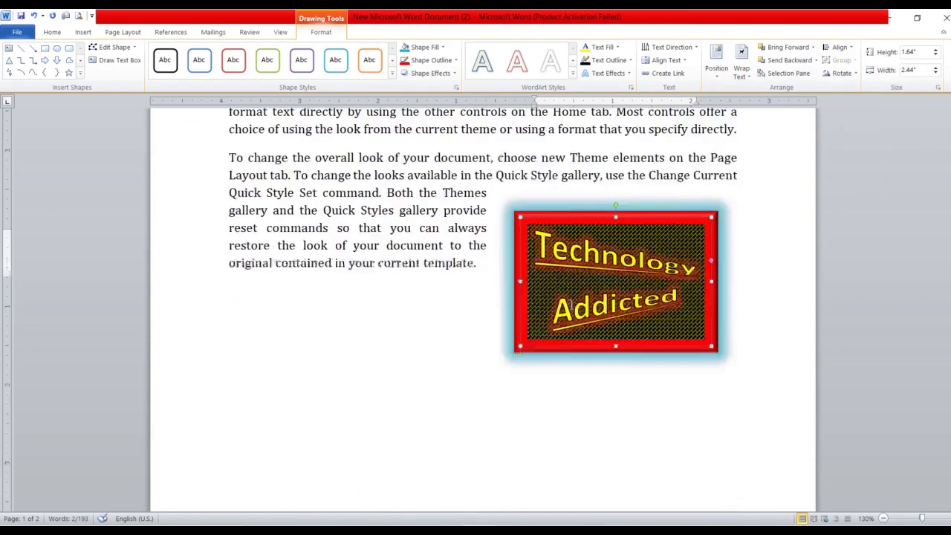
scroll(571, 305, down, 3)
scroll(616, 256, up, 4)
scroll(617, 256, up, 1)
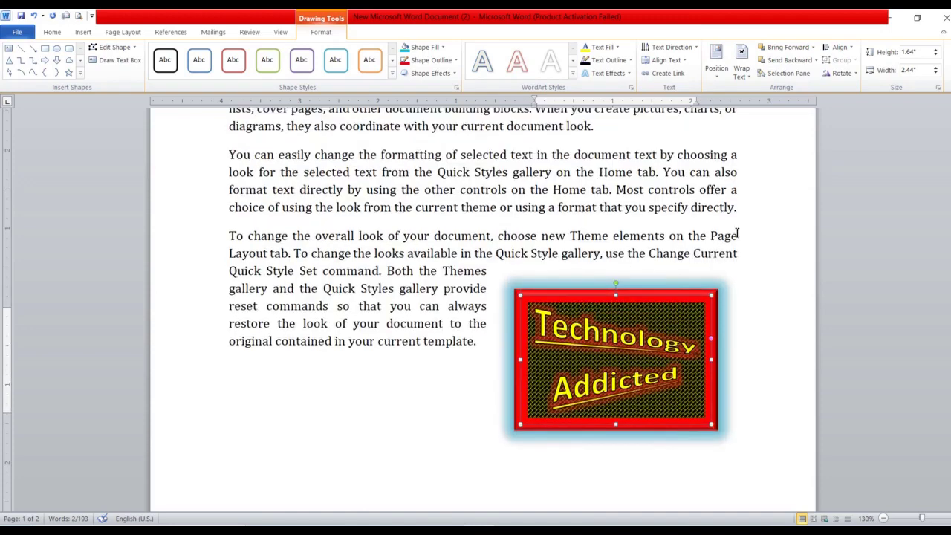
Rotate the shape 90° right, flip it vertically, then rotate it 90° left to restore it.
click(842, 73)
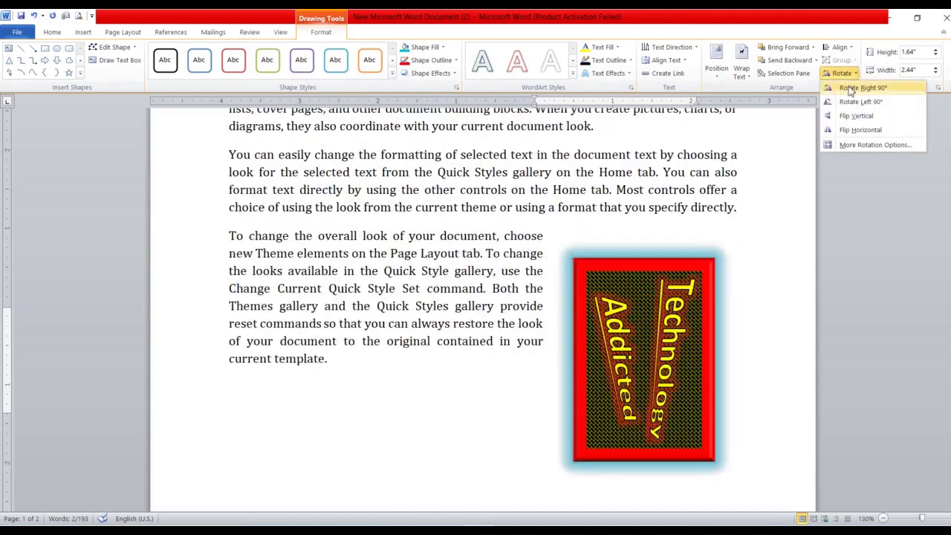
click(851, 88)
click(842, 72)
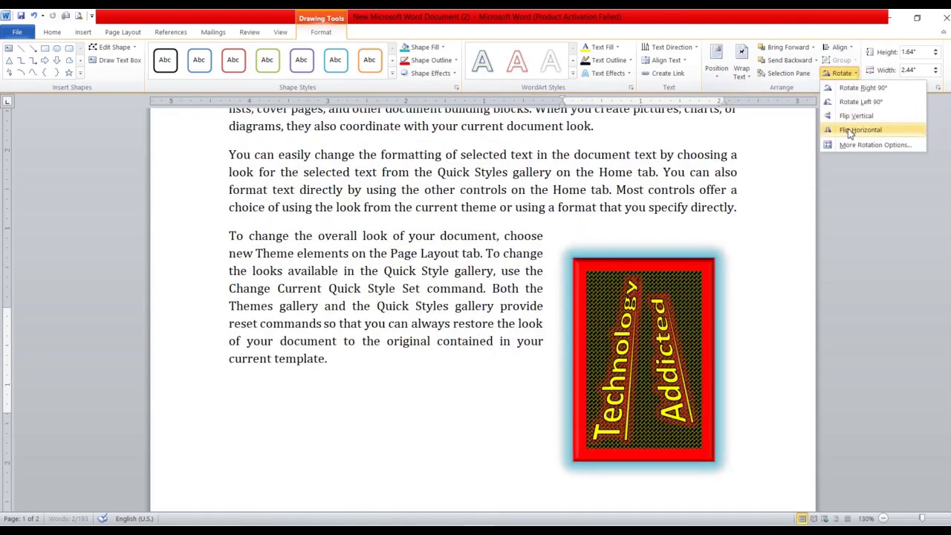
click(854, 116)
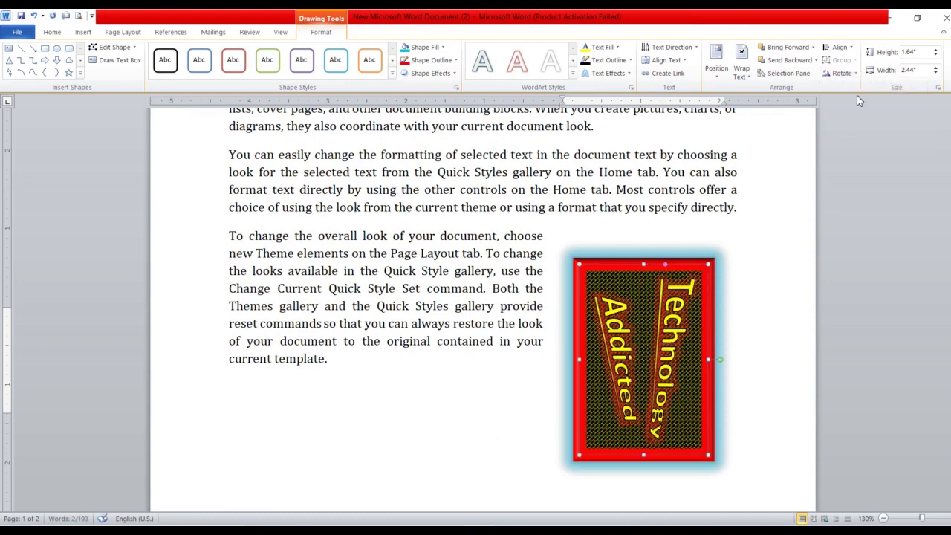
click(852, 74)
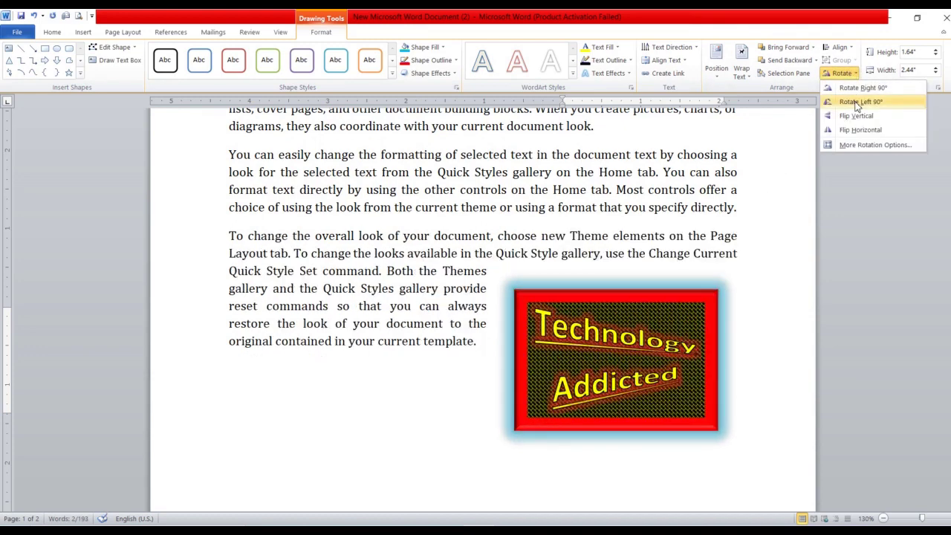
click(858, 104)
scroll(670, 220, up, 1)
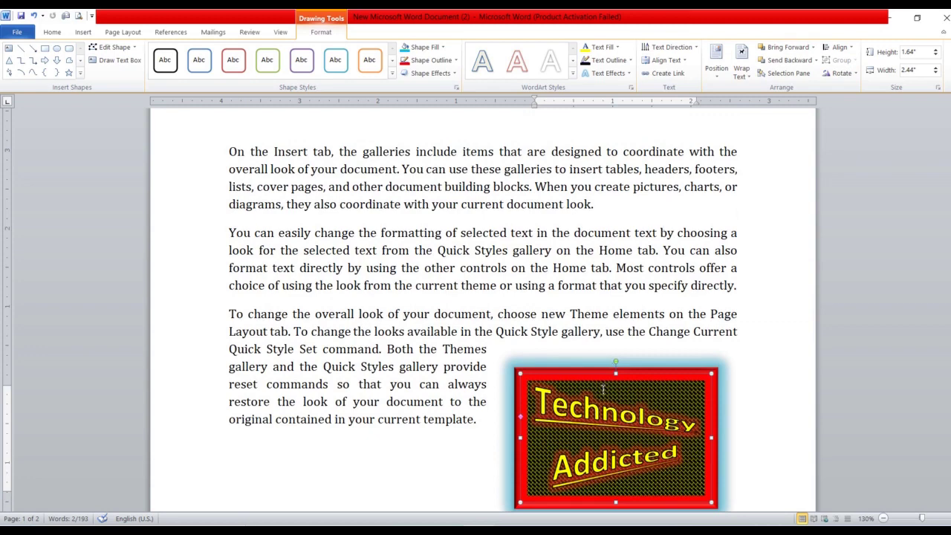
Move the shape to the top right beside the first paragraph and make it 2" high by 2.7" wide.
drag(612, 377, 638, 162)
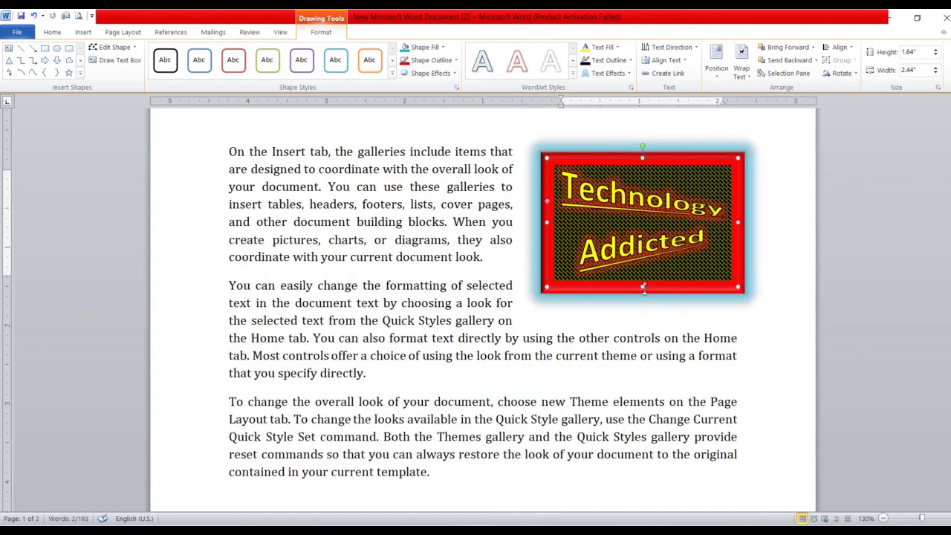
click(935, 50)
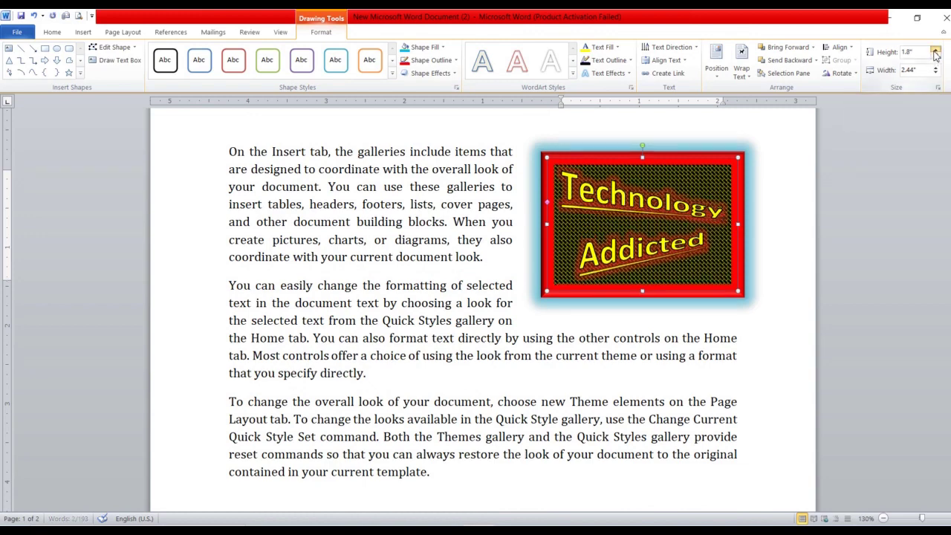
click(935, 50)
click(935, 51)
click(936, 51)
click(935, 66)
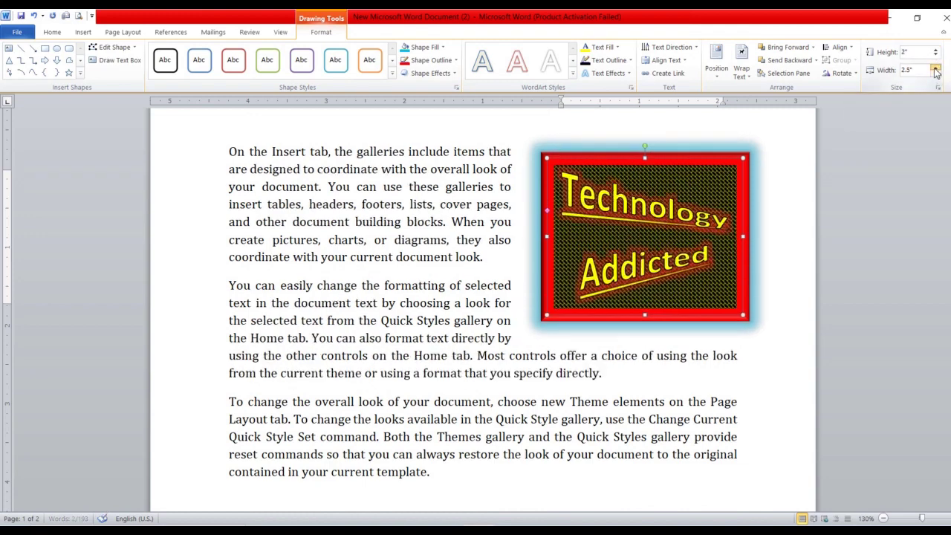
click(935, 67)
click(936, 67)
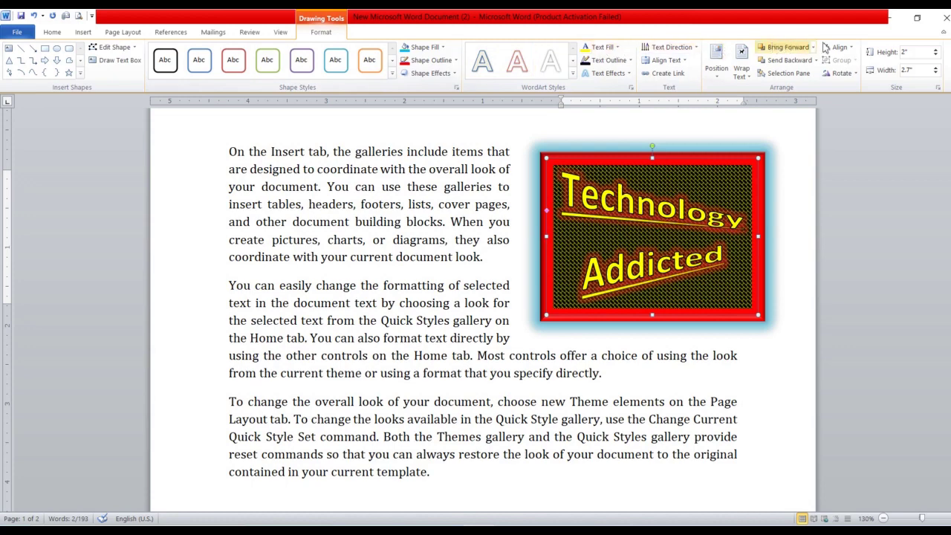
Apply a red WordArt style to the 'Technology Addicted' lettering and browse the Text Effects options.
click(572, 78)
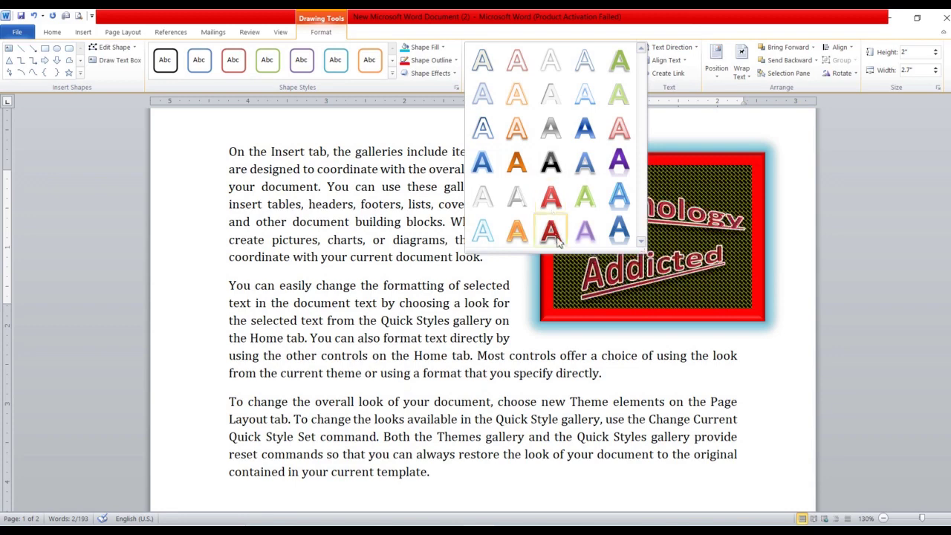
click(556, 235)
click(609, 73)
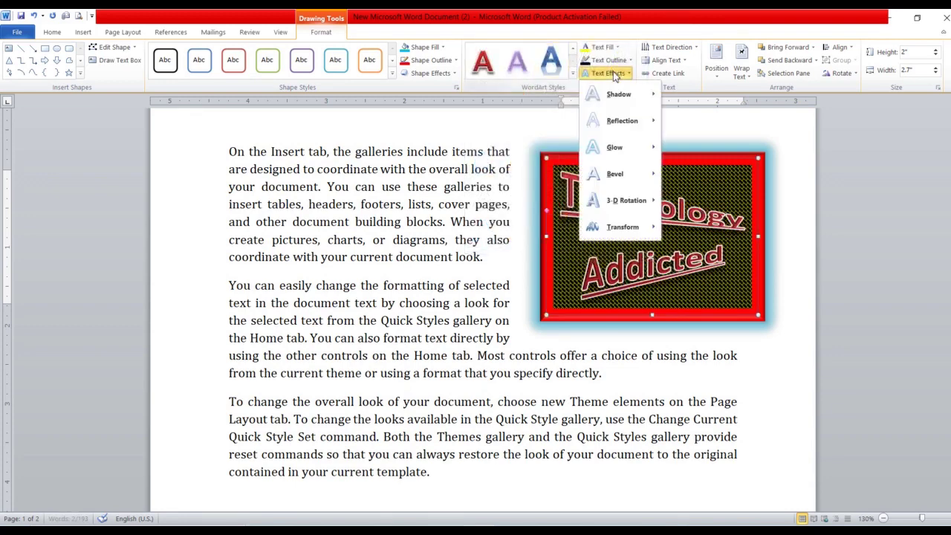
mouse_move(613, 147)
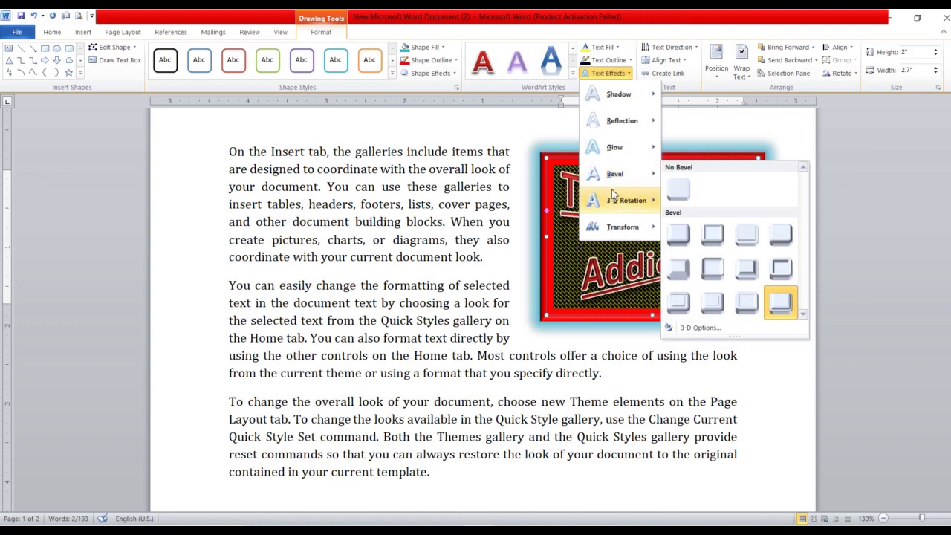
mouse_move(626, 201)
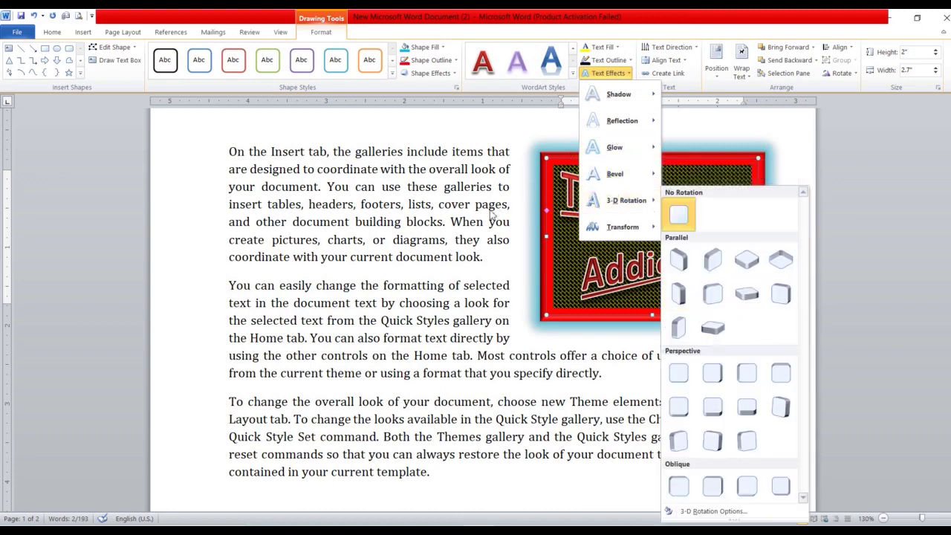
click(545, 213)
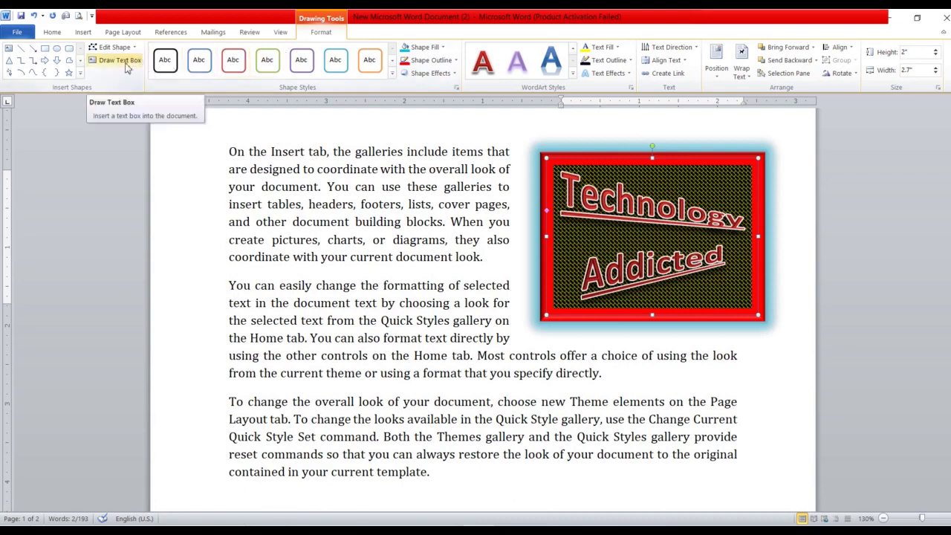
Draw a Smiley Face shape to the left of the first paragraph.
click(80, 73)
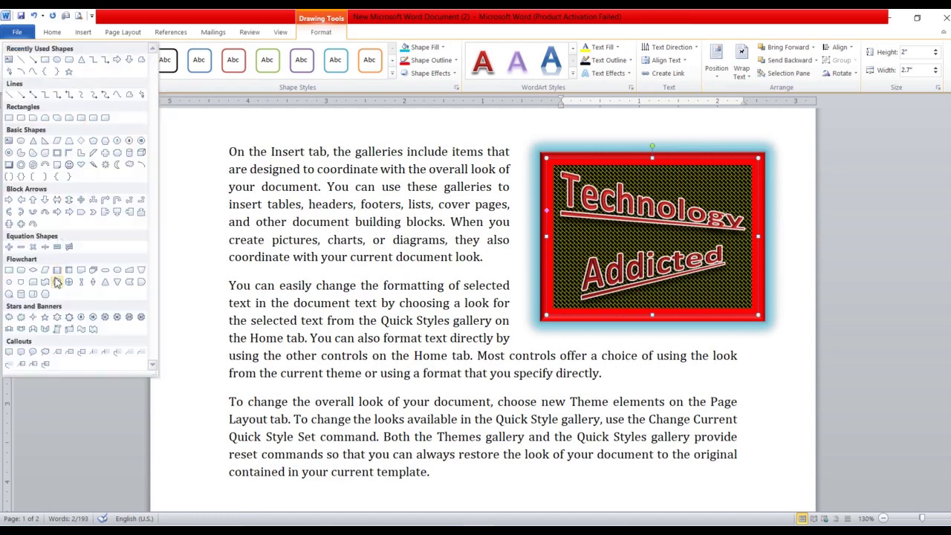
click(69, 164)
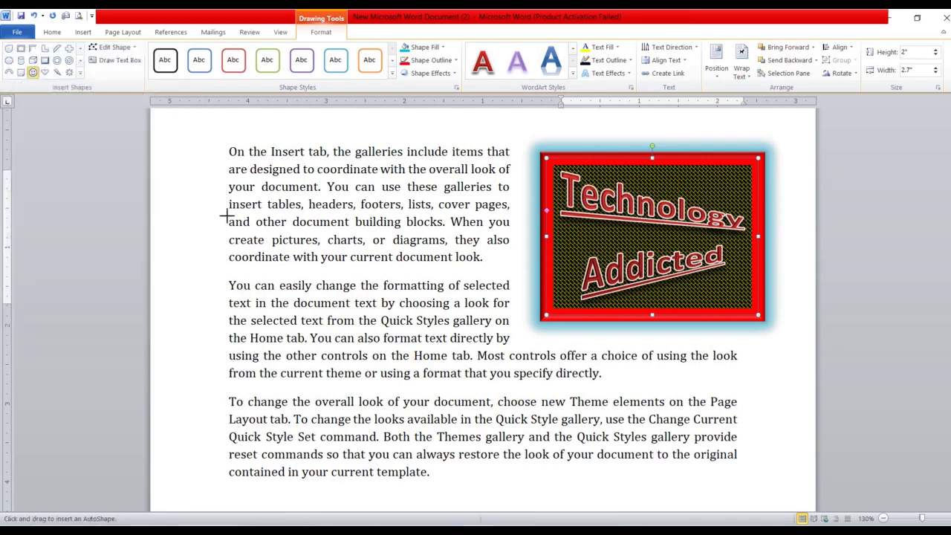
mouse_move(225, 213)
mouse_down()
mouse_move(308, 307)
mouse_move(341, 315)
mouse_up()
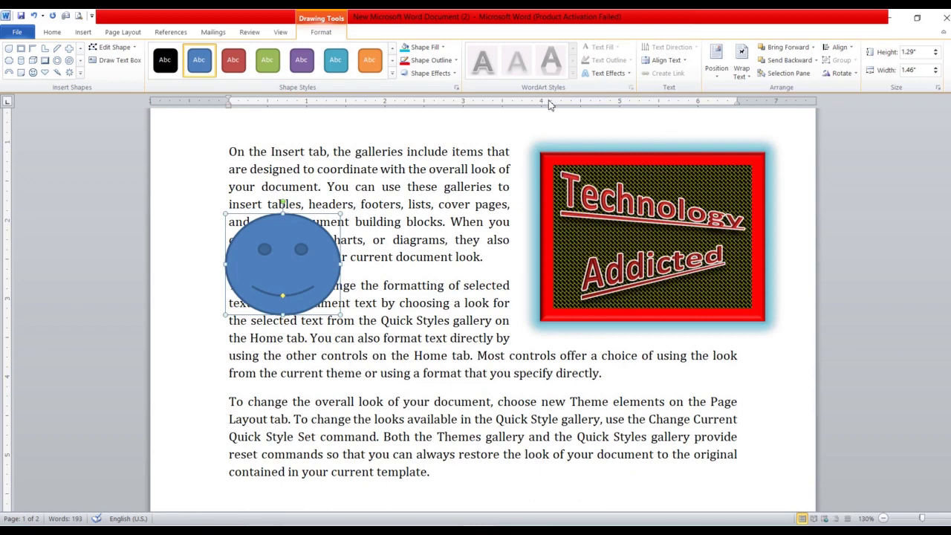
Set the smiley's text wrapping to Tight.
click(742, 68)
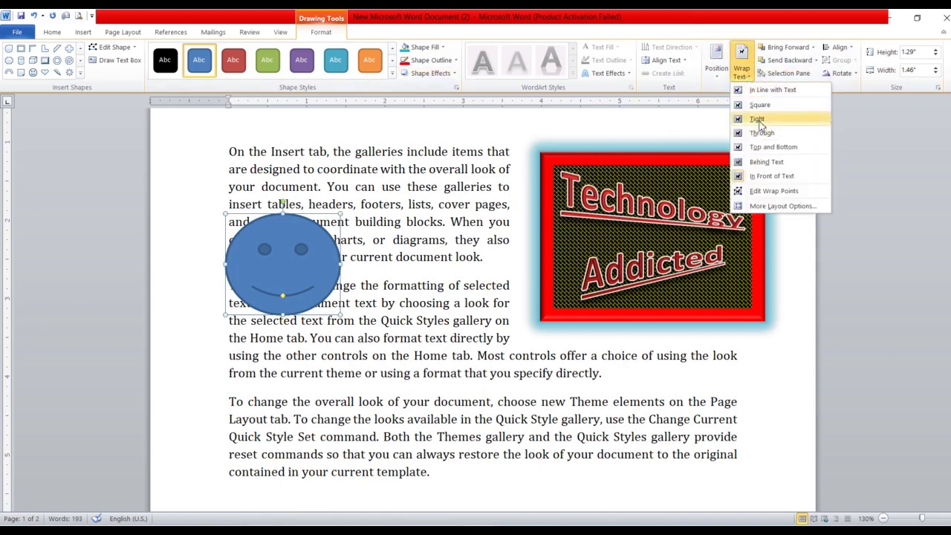
click(757, 119)
click(373, 275)
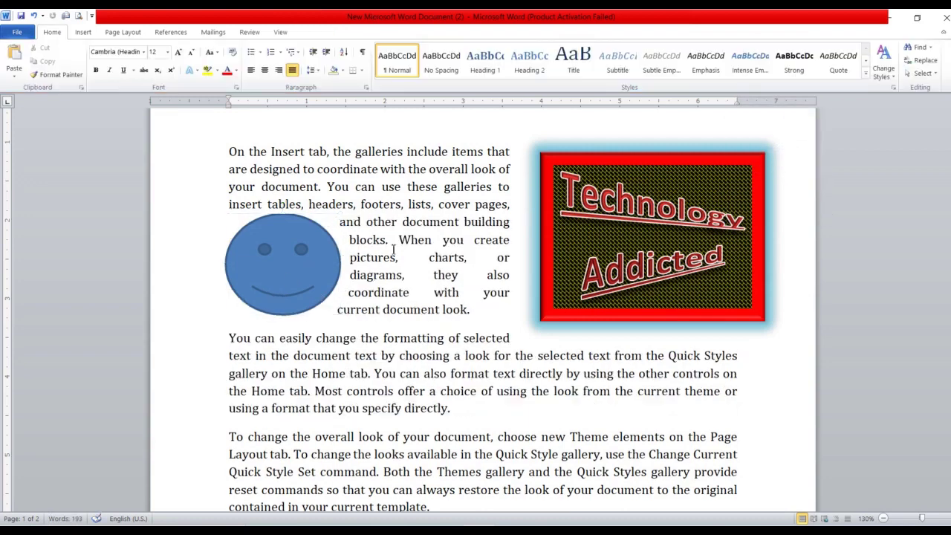
Fill the smiley face yellow and give it a dark theme-colour outline.
click(303, 266)
click(437, 50)
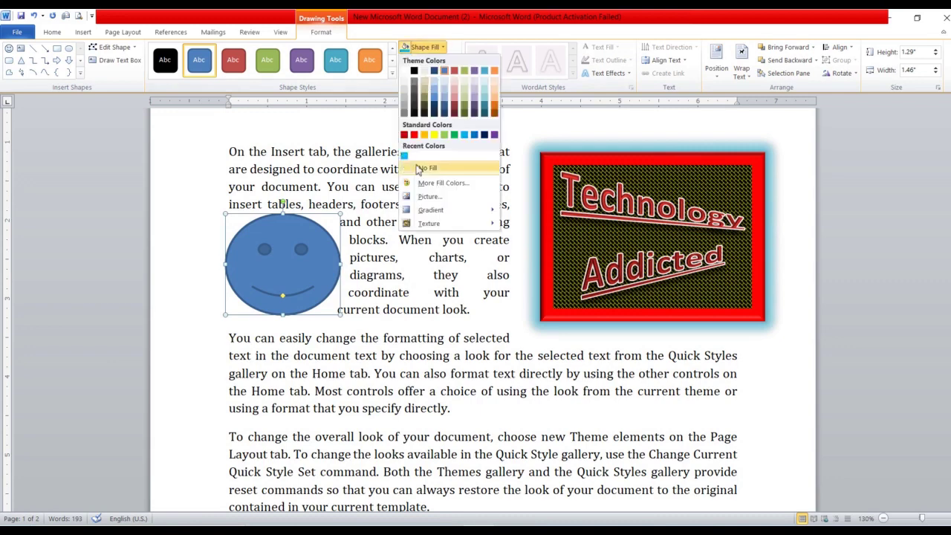
click(434, 134)
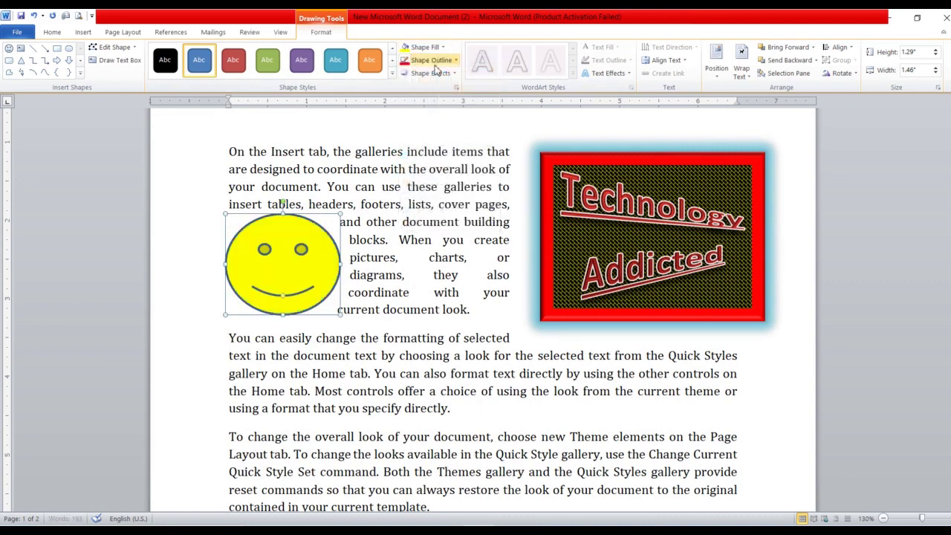
click(430, 60)
click(414, 95)
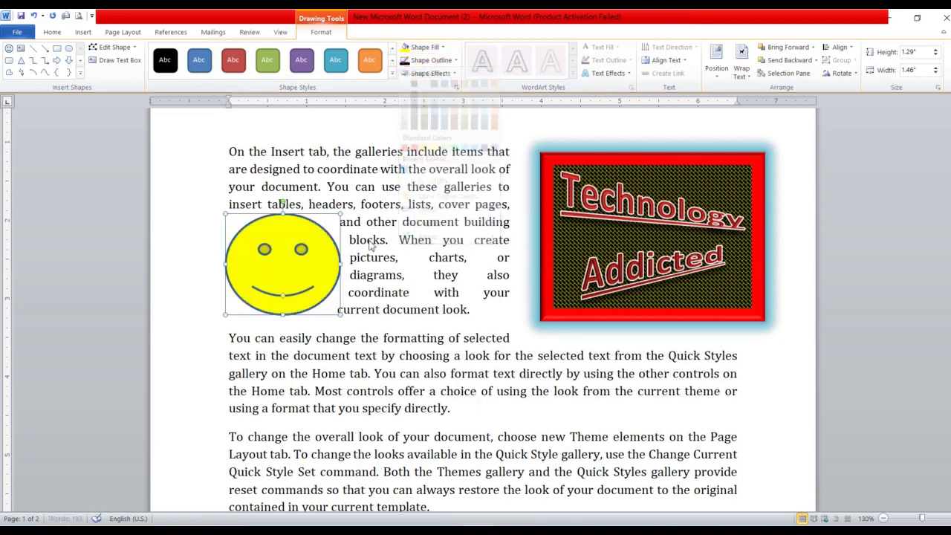
key(Escape)
click(324, 257)
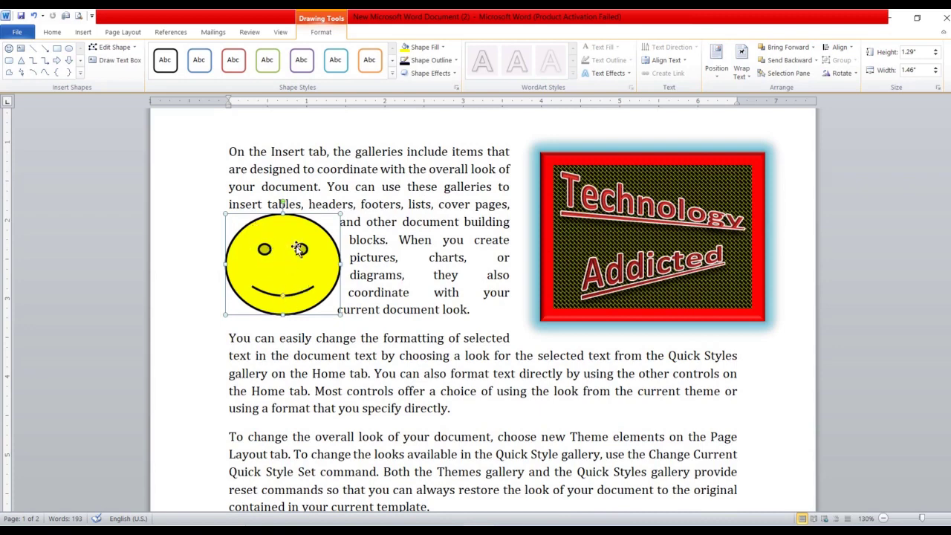
Change the yellow smiley face into a Left-Right Arrow shape.
click(128, 48)
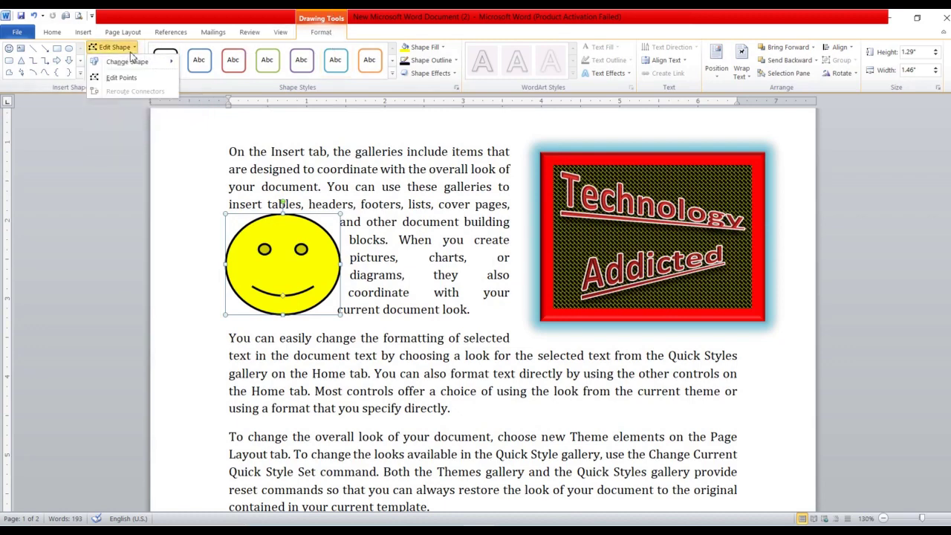
mouse_move(137, 65)
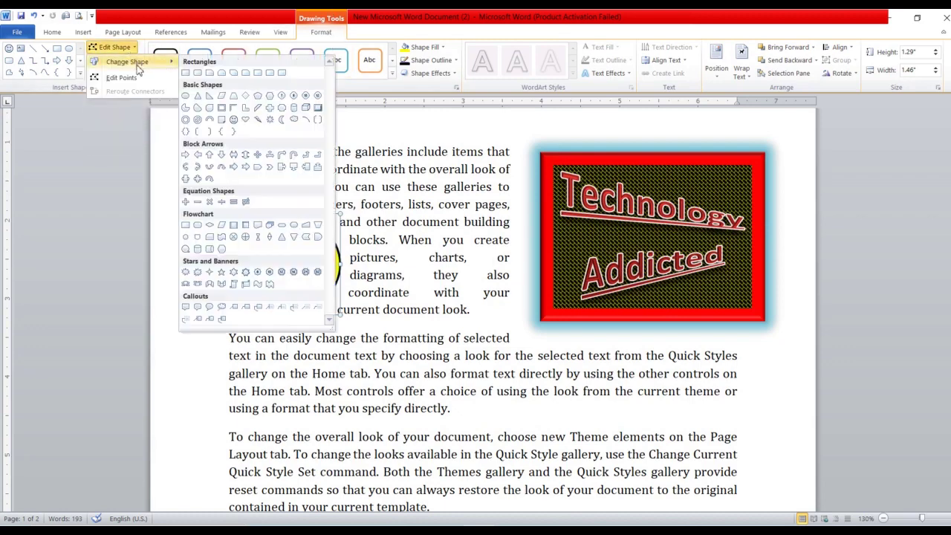
click(239, 159)
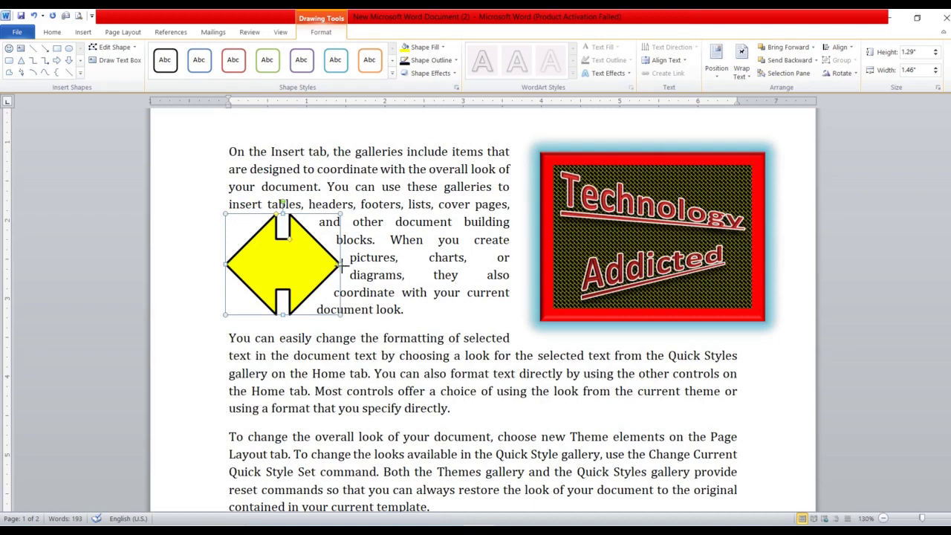
Widen the yellow arrow to 2.1", slim its shaft and narrow its arrowheads.
drag(341, 264, 390, 264)
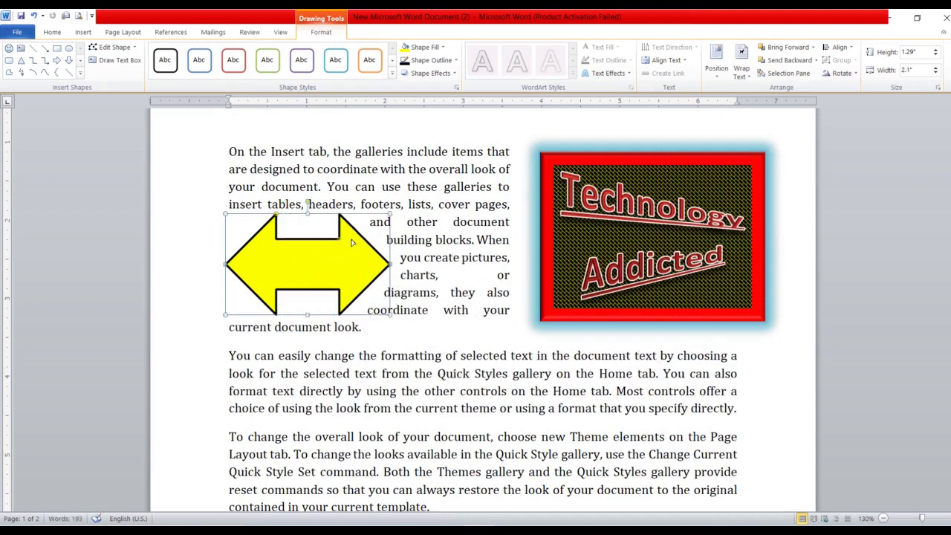
mouse_move(352, 242)
mouse_down()
mouse_move(314, 259)
mouse_move(316, 248)
mouse_up()
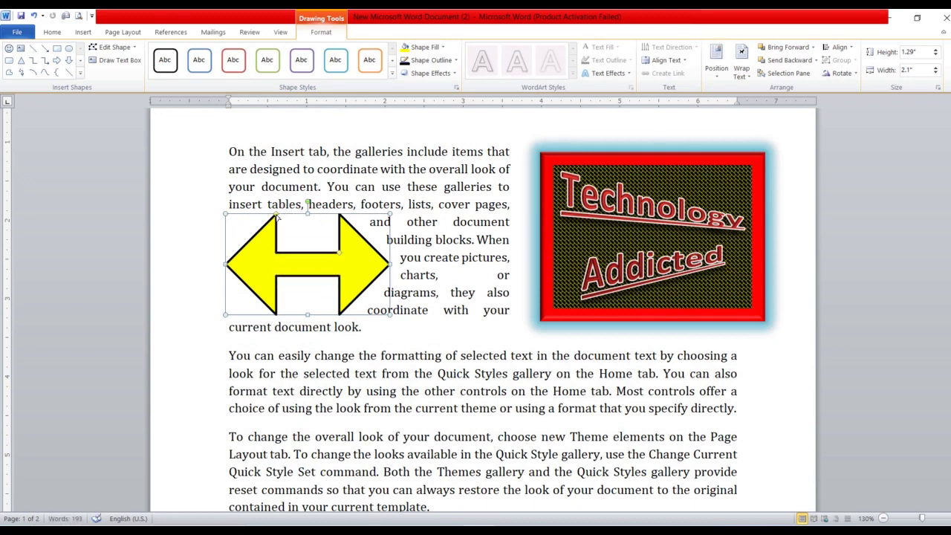
drag(276, 216, 260, 216)
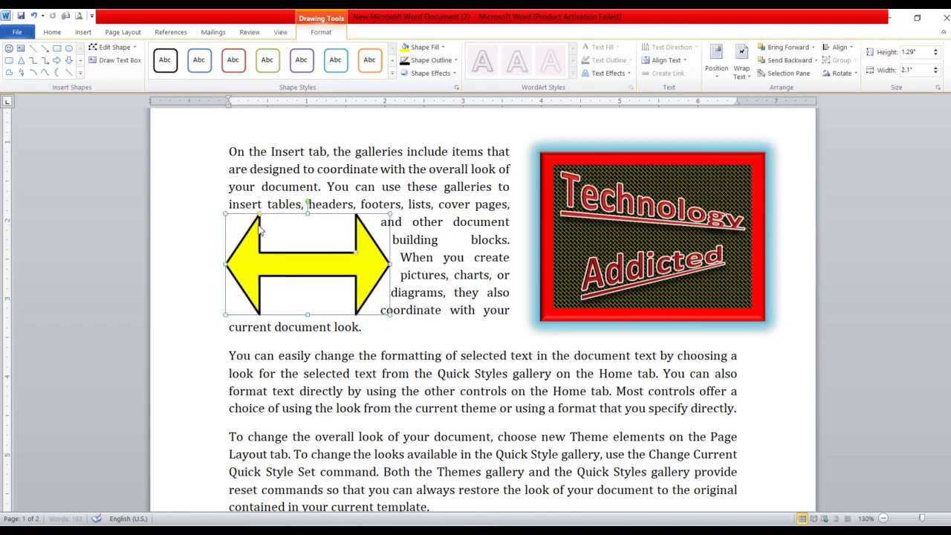
click(427, 257)
Change the Technology Addicted picture into a Quad Arrow shape.
double_click(349, 257)
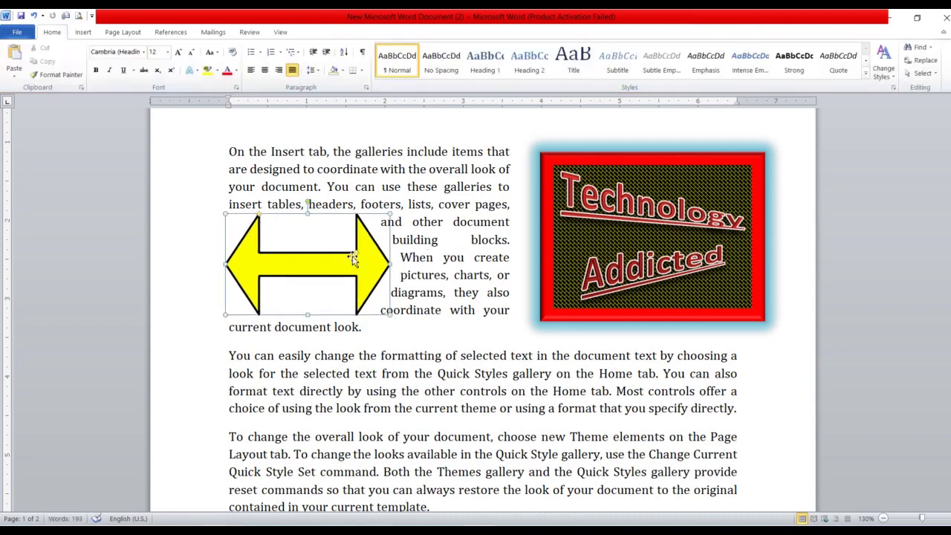
click(551, 249)
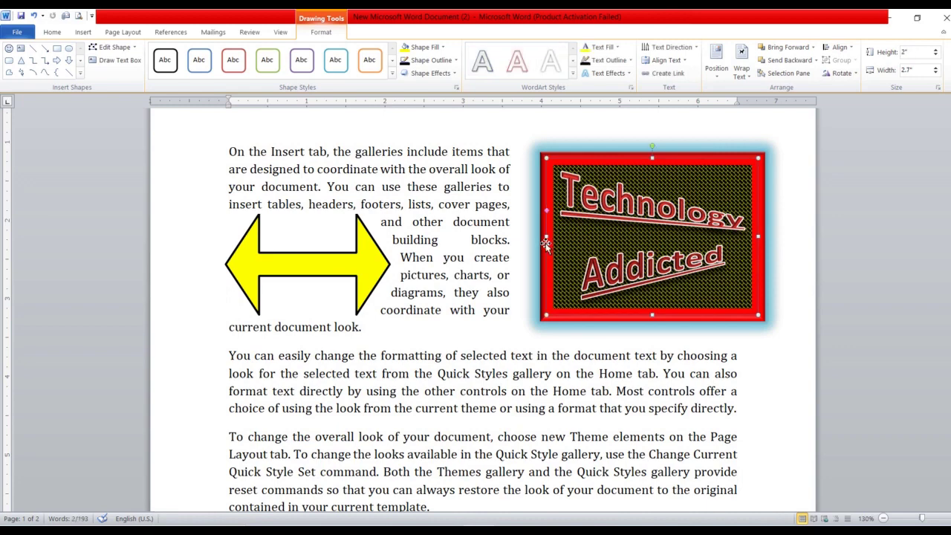
click(113, 46)
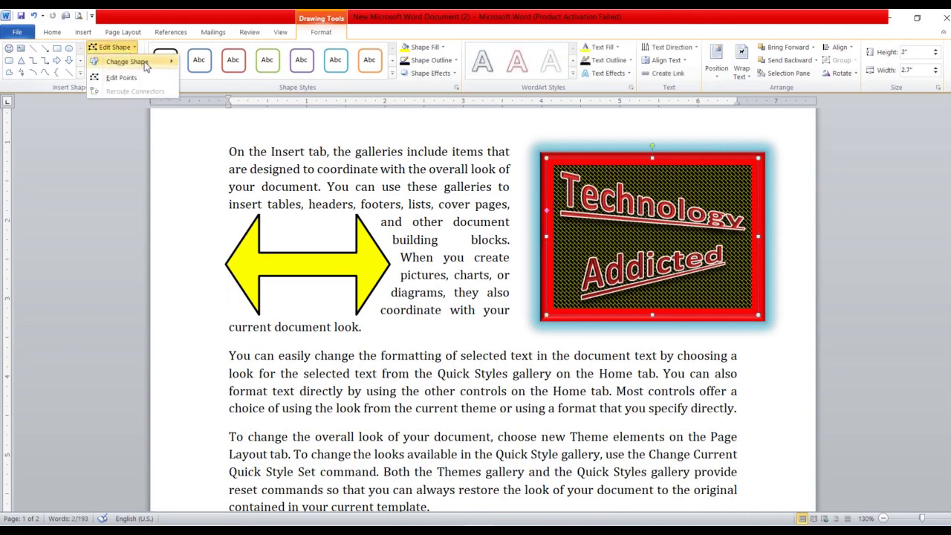
mouse_move(146, 65)
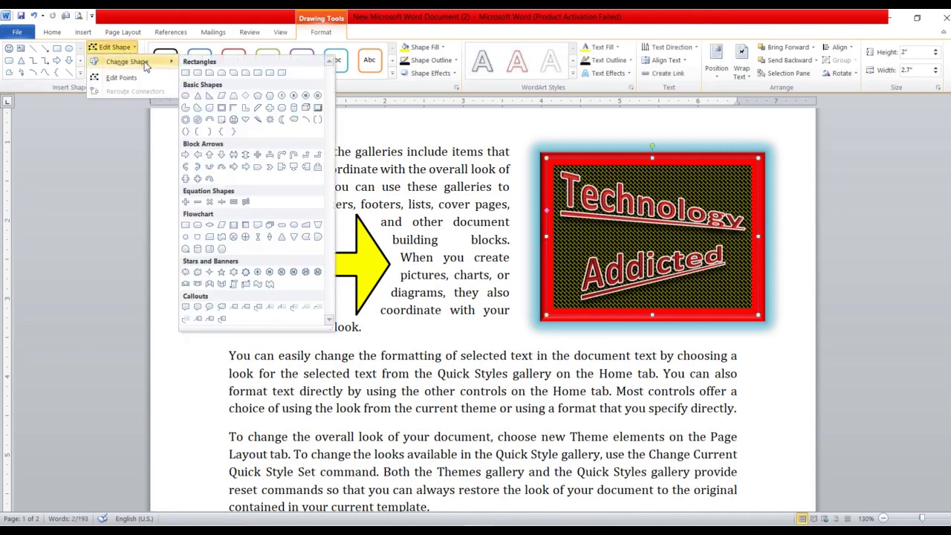
click(197, 179)
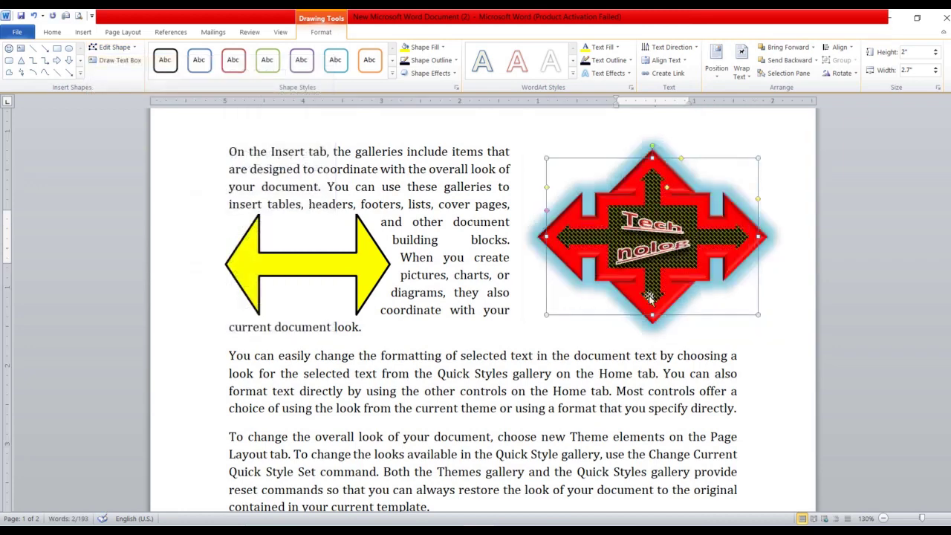
Stretch the four-way arrow taller by extending its bottom and top edges.
drag(651, 315, 651, 341)
drag(652, 157, 651, 150)
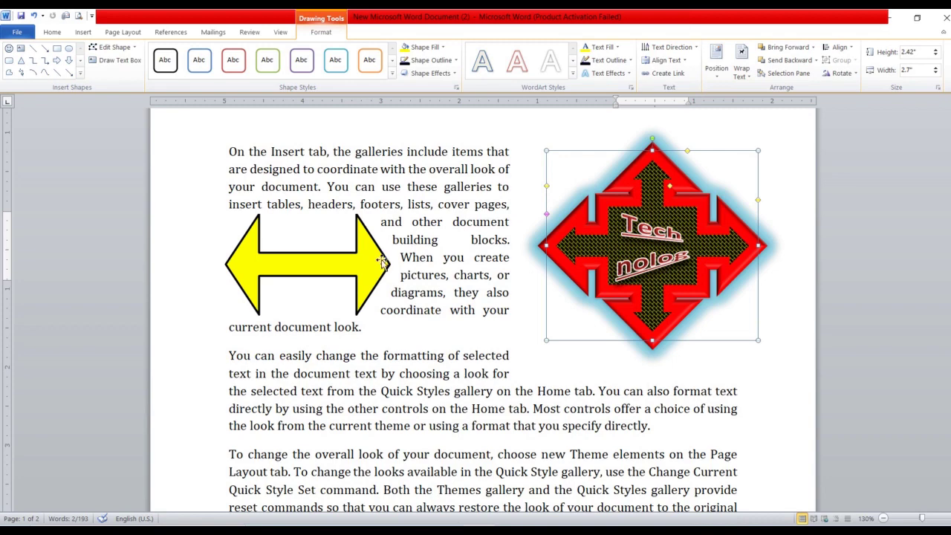
click(307, 215)
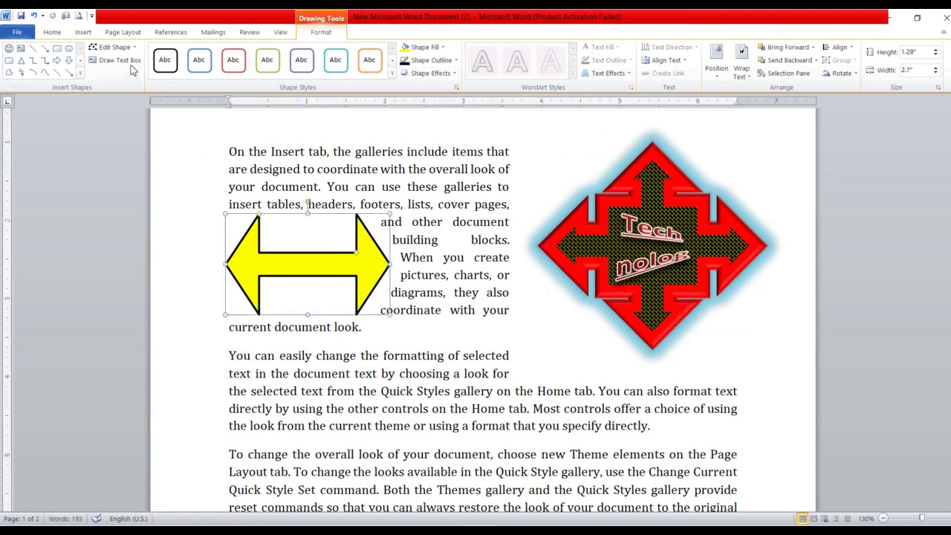
click(461, 274)
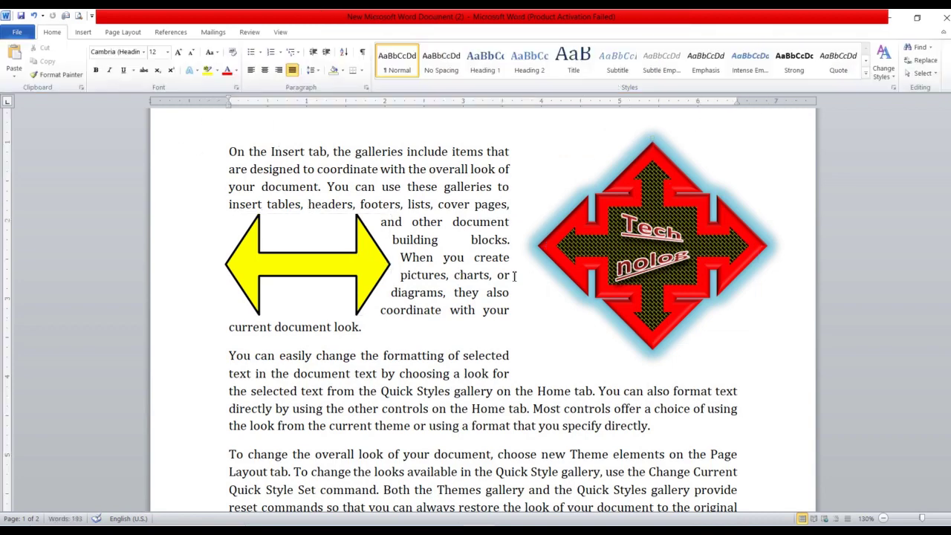
click(551, 254)
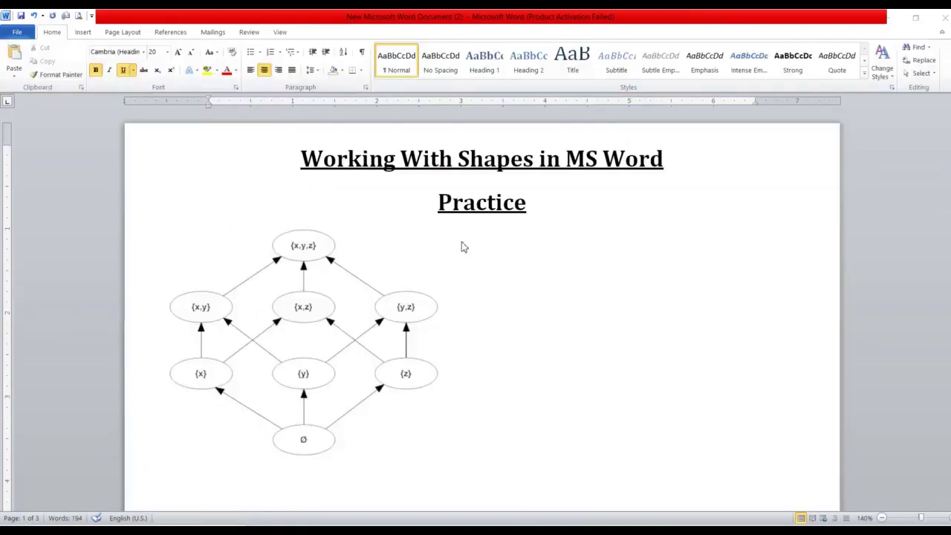
Draw a 0.38" by 0.86" oval to the right of the set-lattice diagram.
click(82, 32)
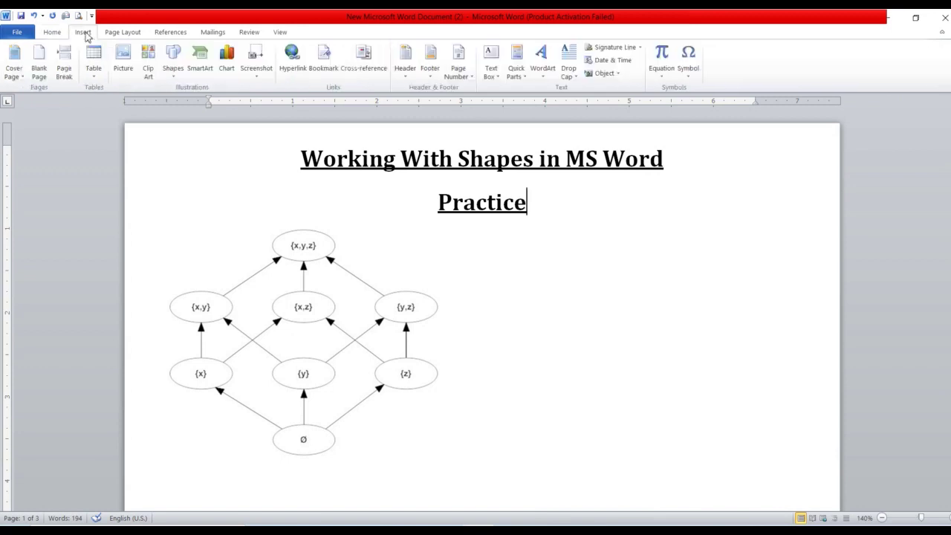
click(172, 69)
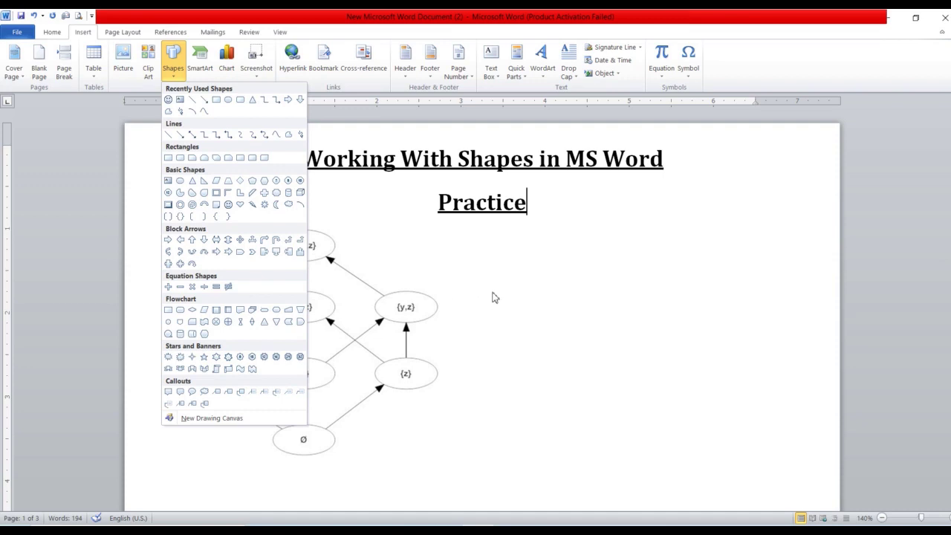
click(340, 306)
click(340, 306)
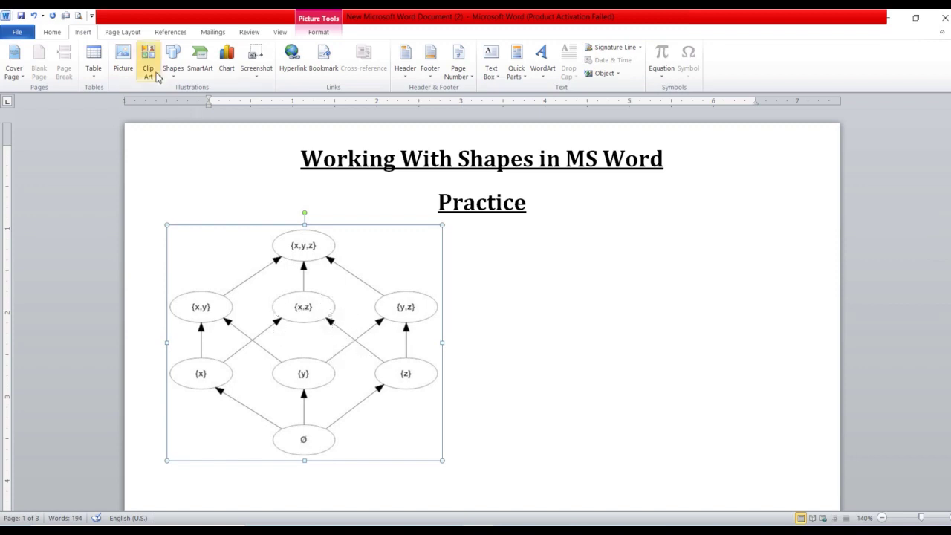
click(173, 57)
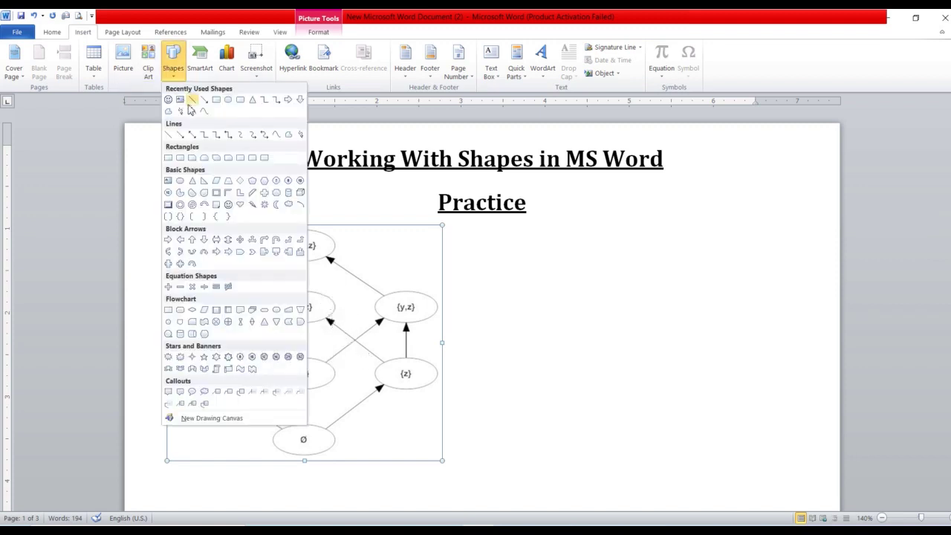
click(228, 100)
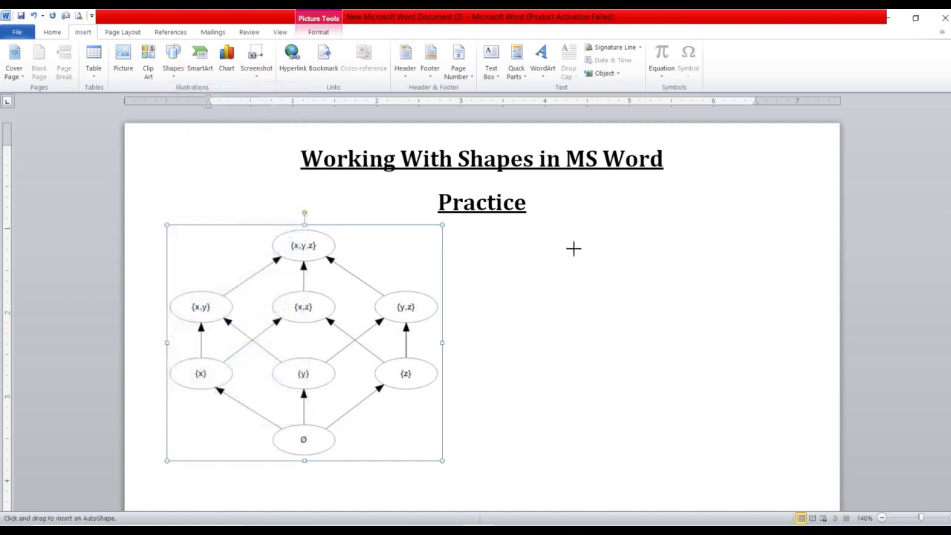
mouse_move(616, 235)
mouse_down()
mouse_move(691, 267)
mouse_move(652, 247)
mouse_up()
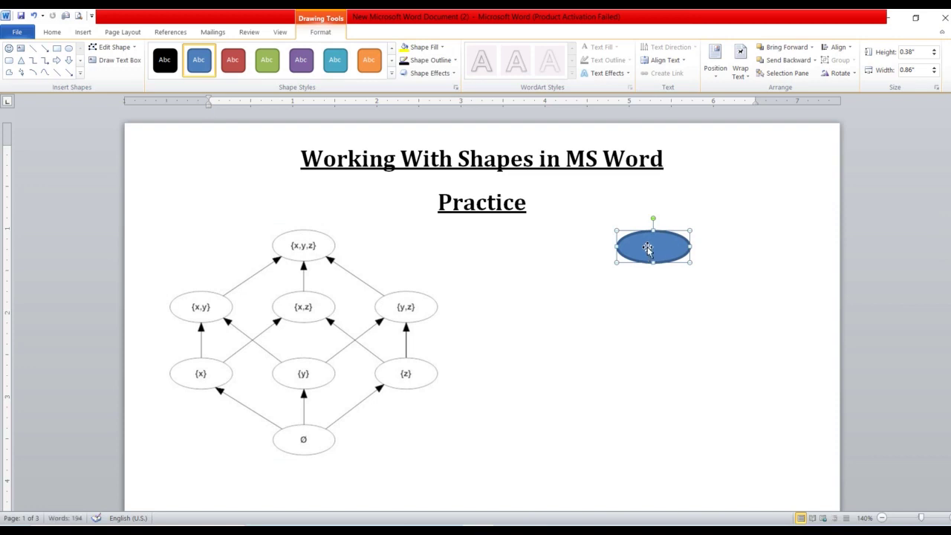
Give the new oval no fill and a black ¾ pt outline.
click(425, 53)
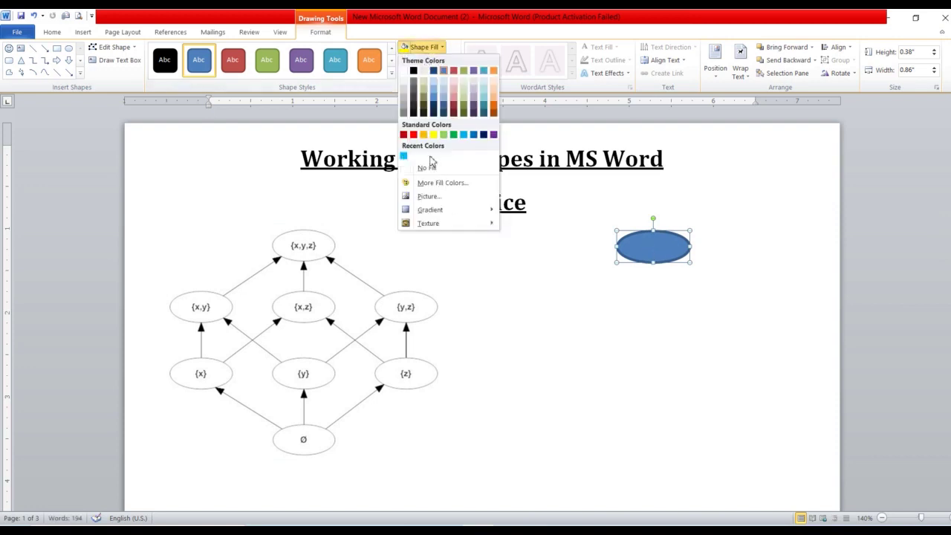
click(434, 167)
click(429, 60)
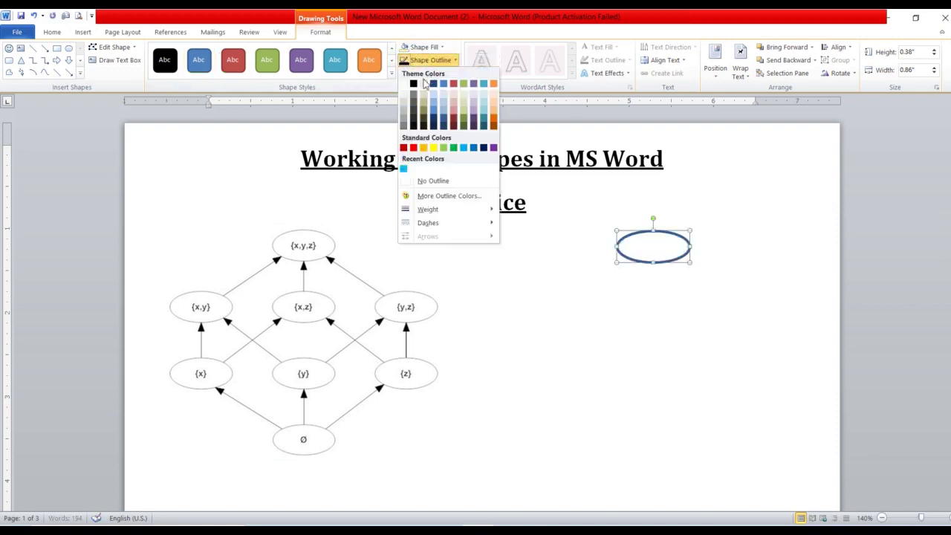
click(414, 86)
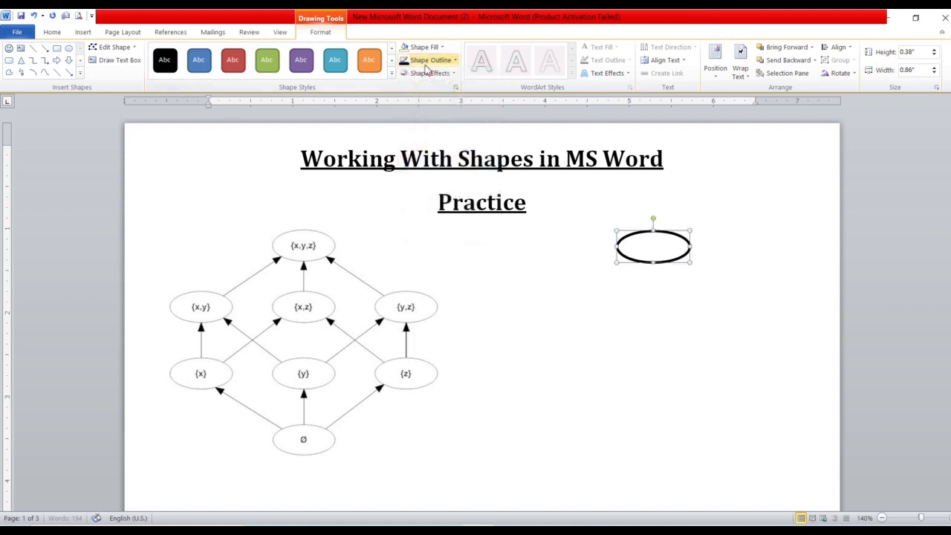
click(429, 60)
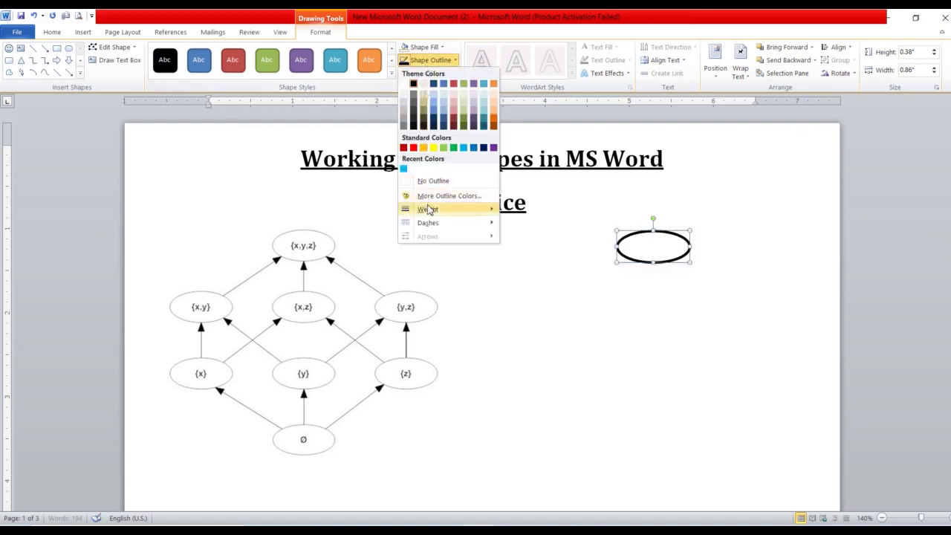
mouse_move(425, 208)
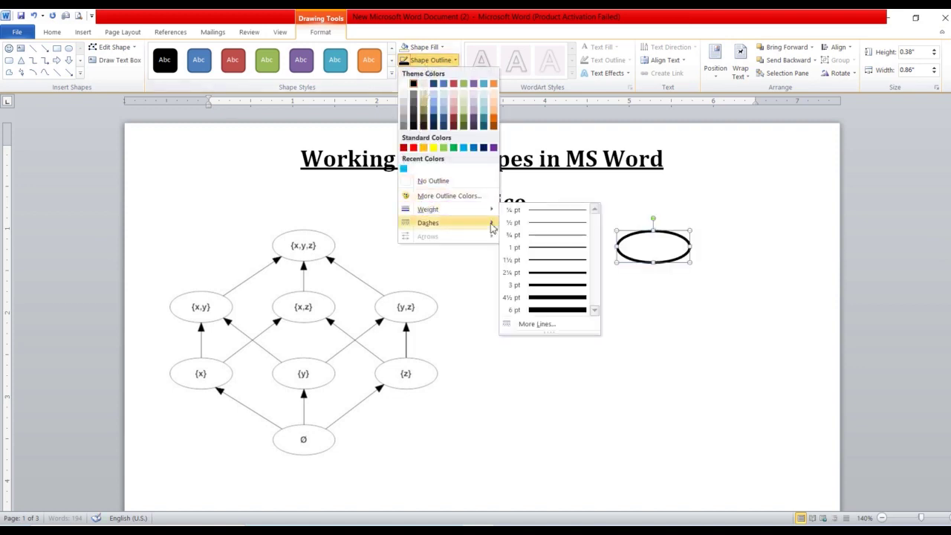
click(555, 238)
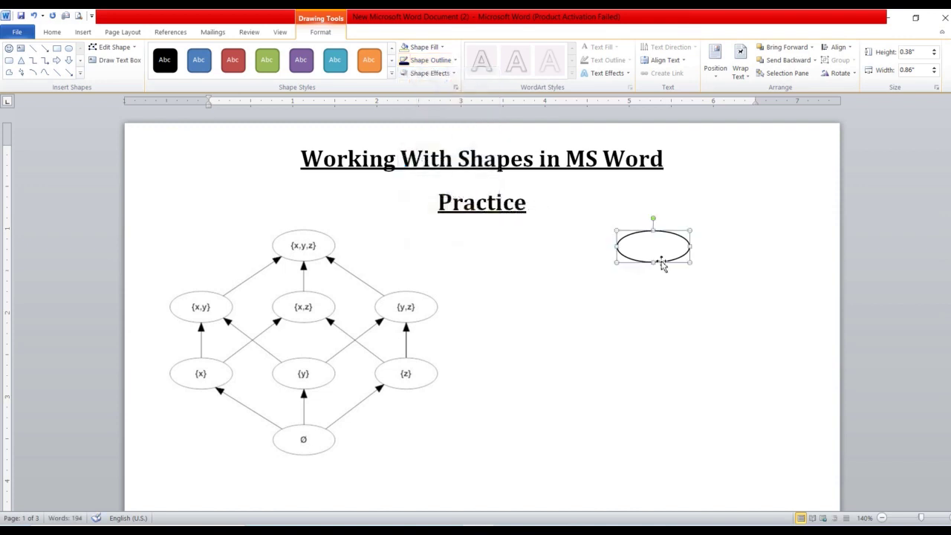
Ctrl-drag copies of the oval into left, middle and right columns plus one at the bottom.
mouse_move(661, 262)
mouse_down()
mouse_move(585, 296)
mouse_move(539, 303)
mouse_up()
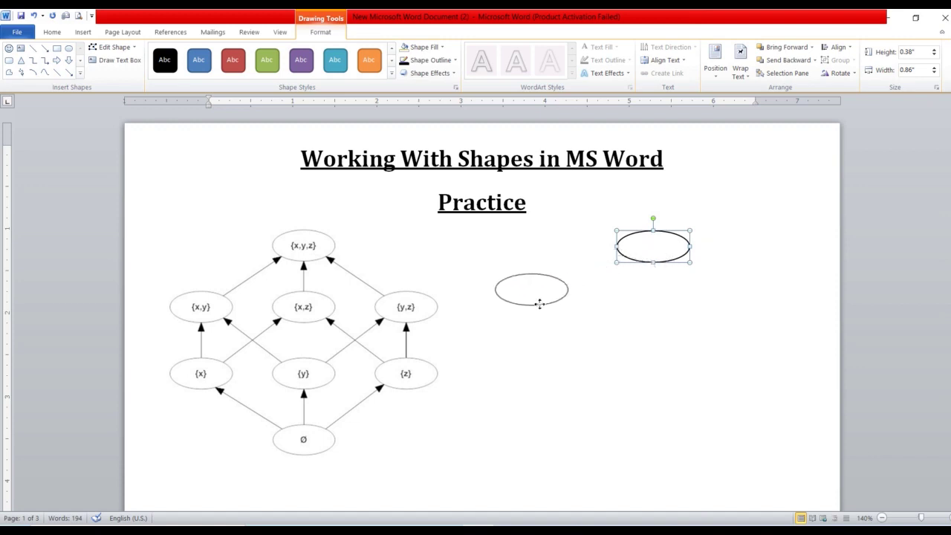
drag(539, 303, 543, 386)
shift+click(540, 314)
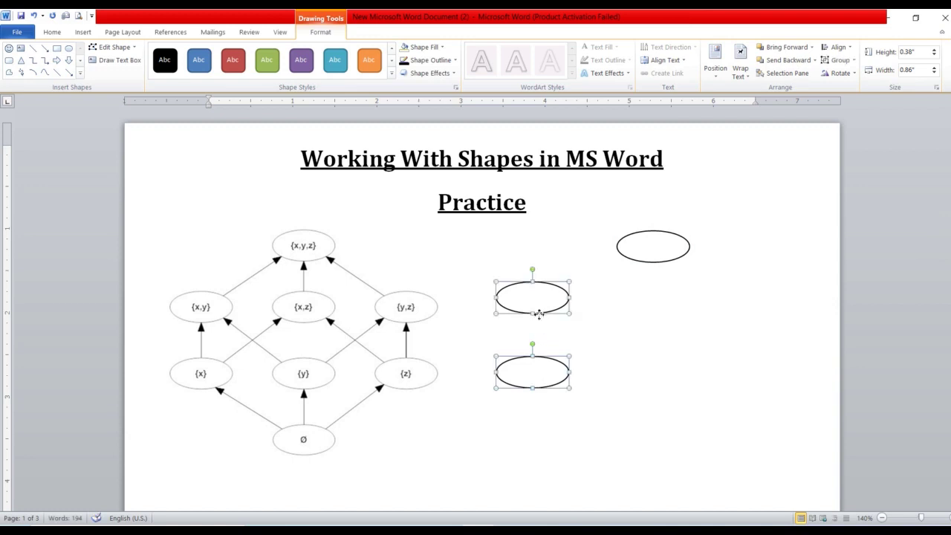
mouse_move(552, 314)
mouse_down()
mouse_move(780, 313)
mouse_move(661, 313)
mouse_up()
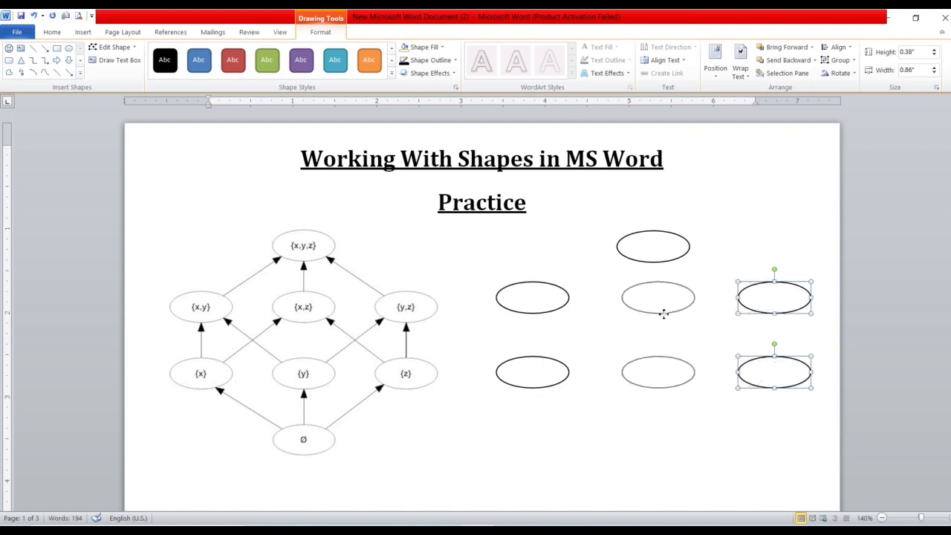
drag(661, 313, 659, 316)
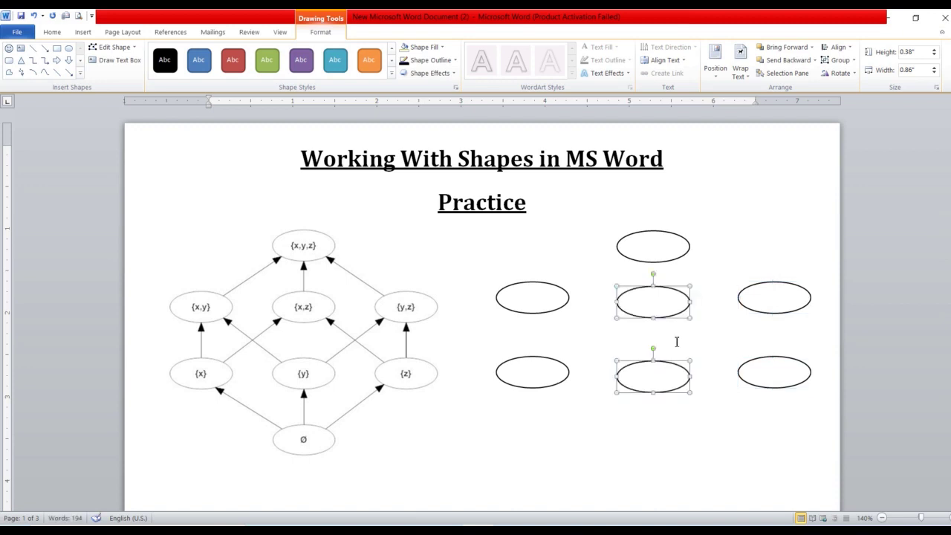
click(659, 371)
drag(666, 394, 665, 447)
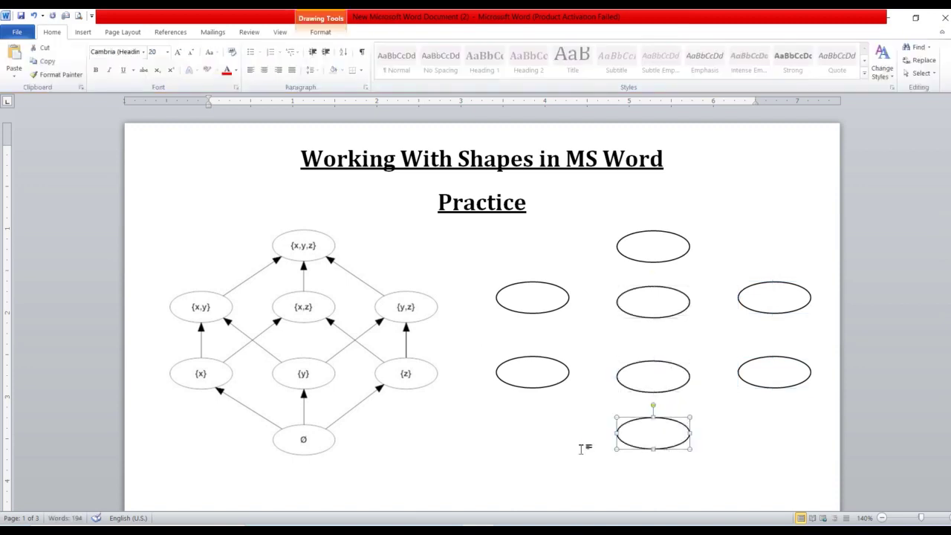
click(580, 449)
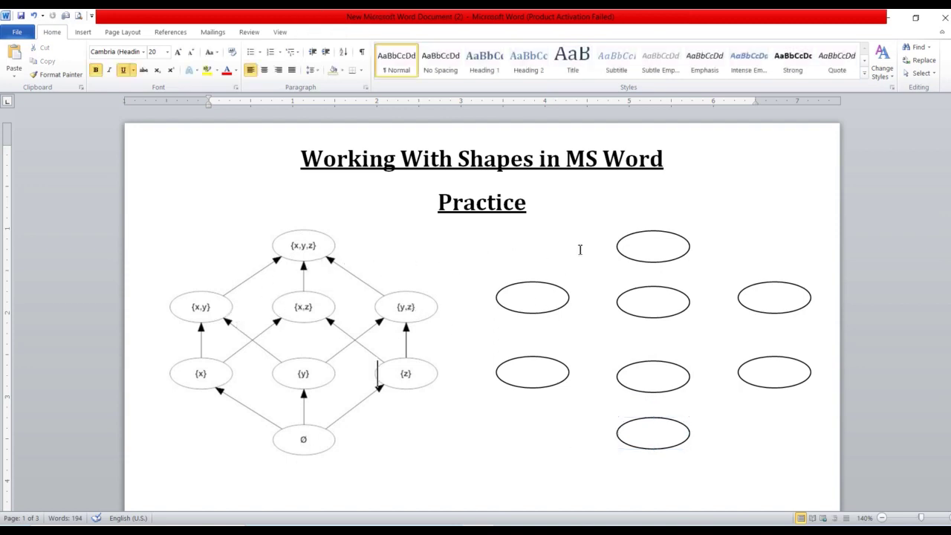
Add text to the top oval and type the {x,y,z} label.
click(653, 237)
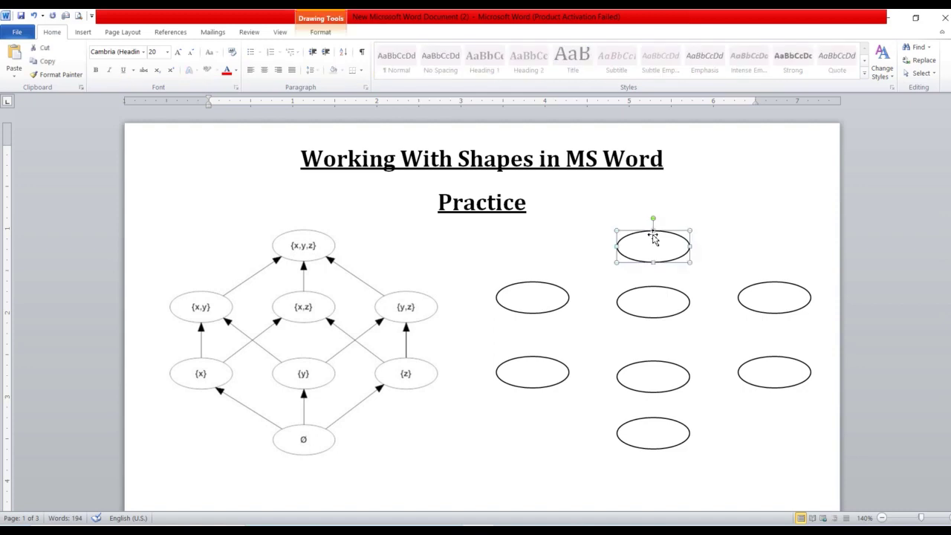
right_click(652, 237)
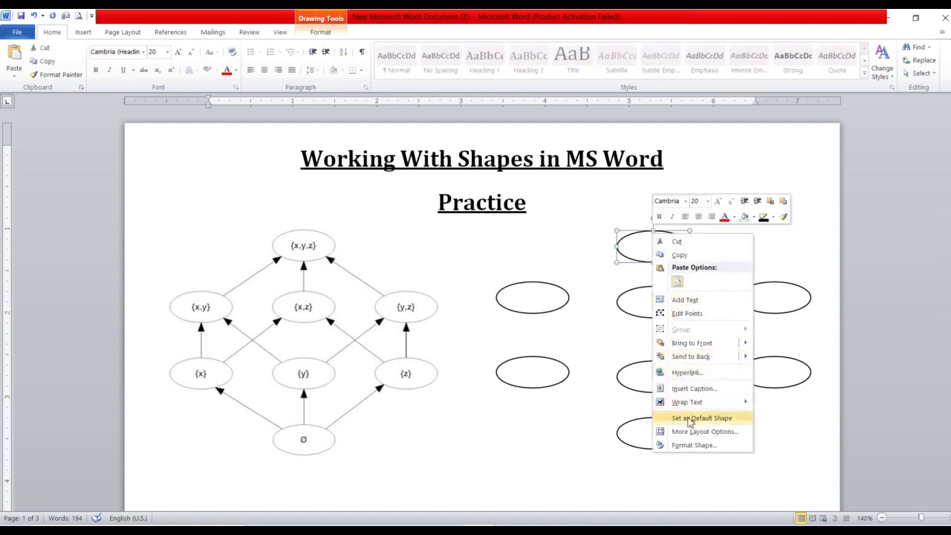
click(645, 235)
right_click(644, 232)
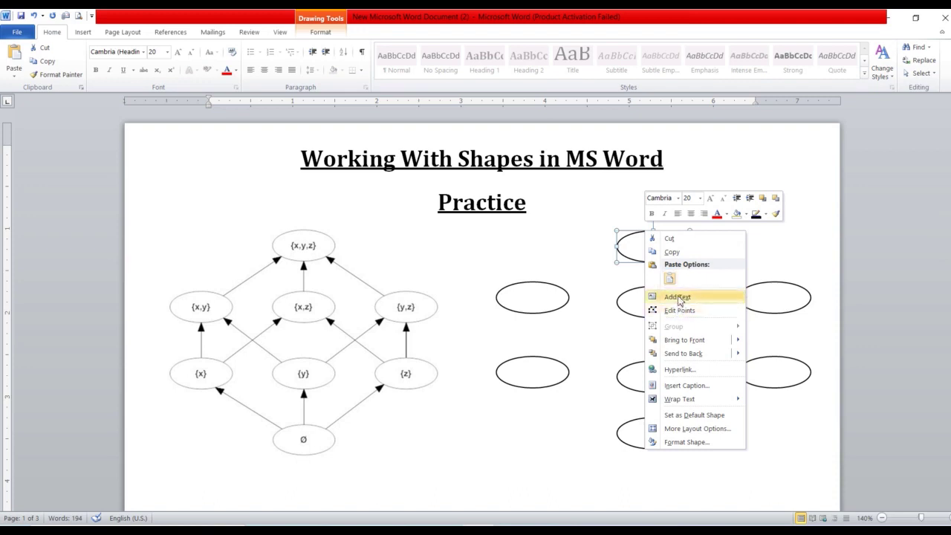
click(677, 297)
text({)
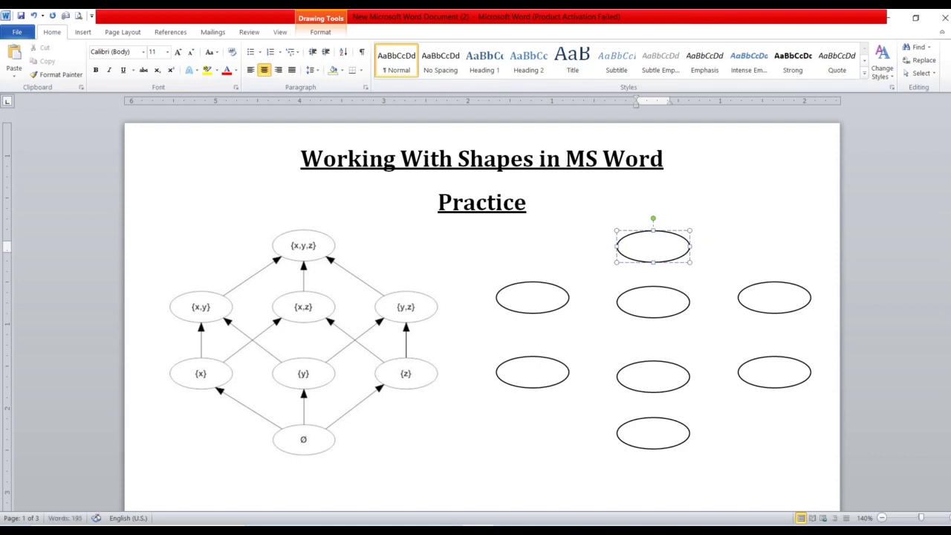
text(x)
text(,)
Make the {x,y,z} label black, retype its braces, and select it for copying.
drag(678, 250, 636, 247)
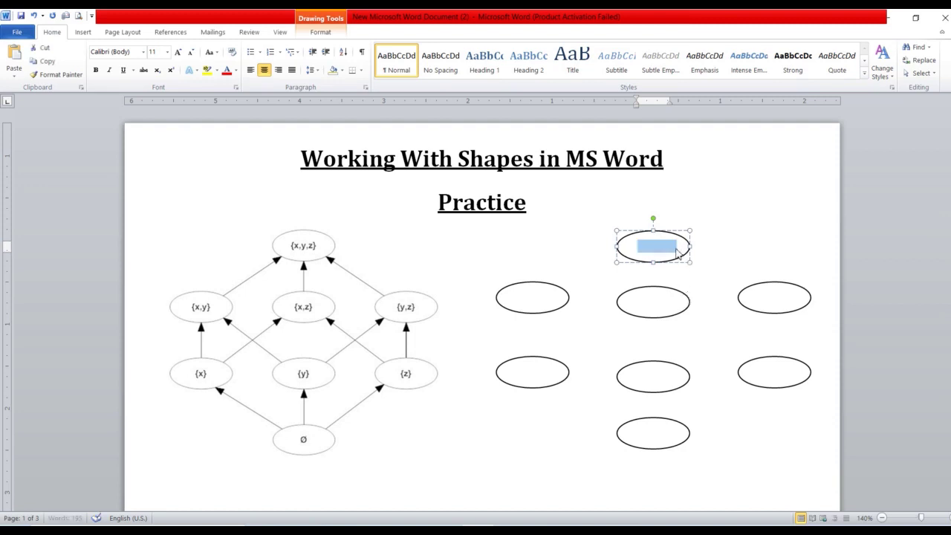
click(236, 69)
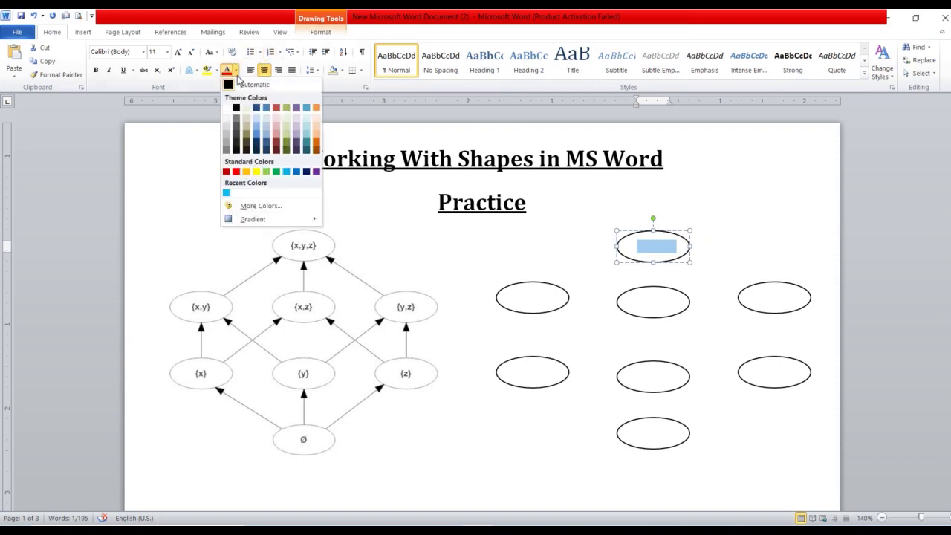
click(237, 104)
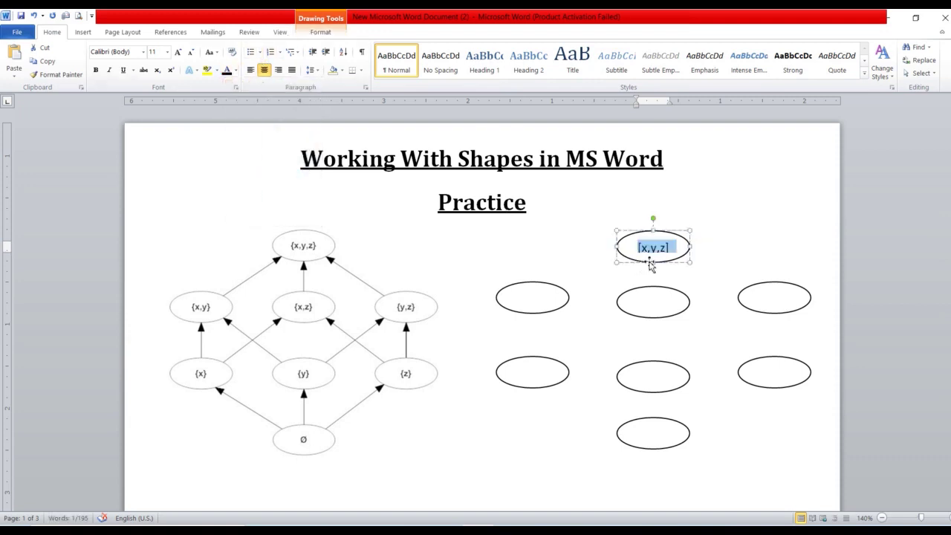
click(652, 251)
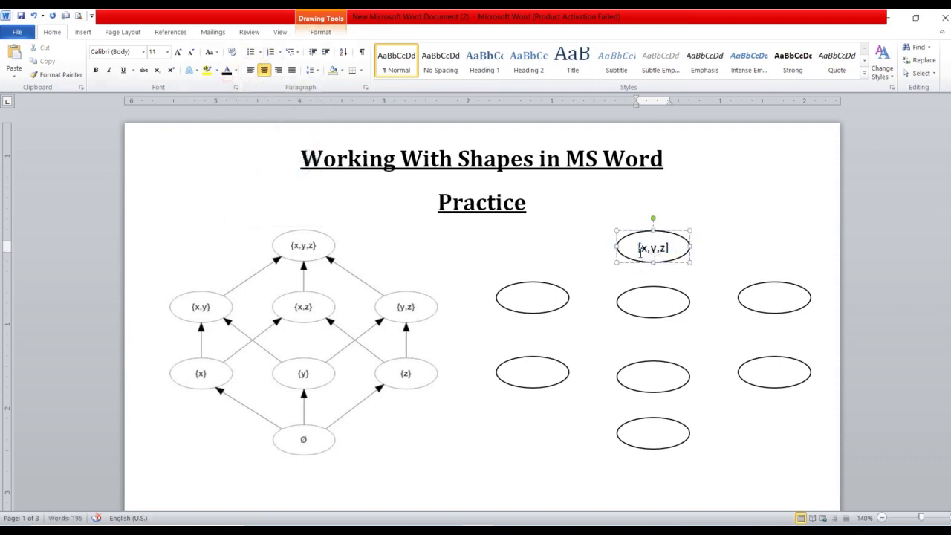
drag(640, 251, 688, 253)
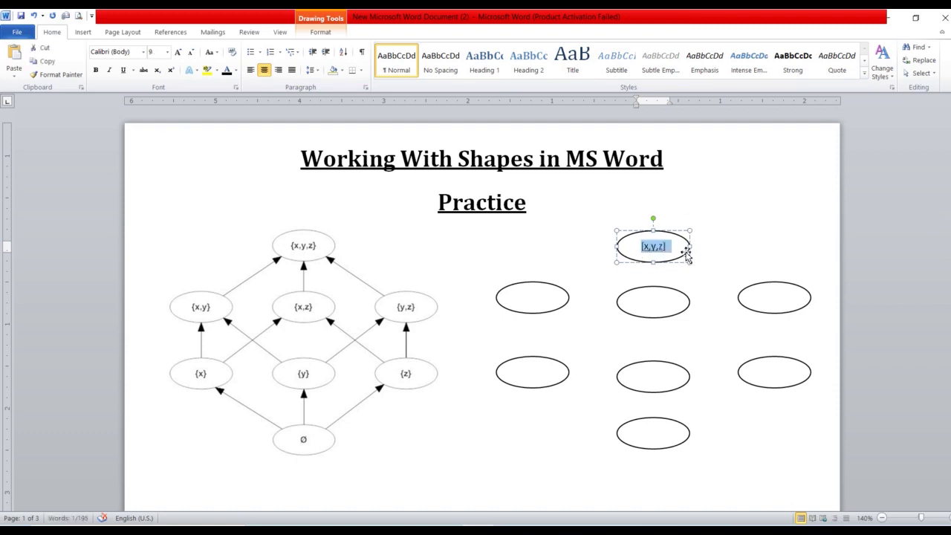
key(Right)
key(BackSpace)
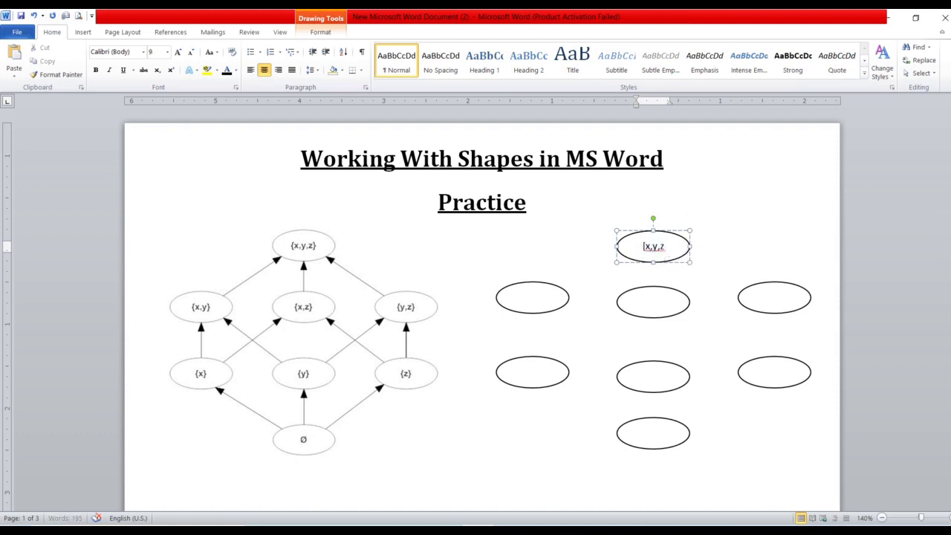
text(})
key(Delete)
text({)
drag(672, 249, 628, 253)
key(ctrl+c)
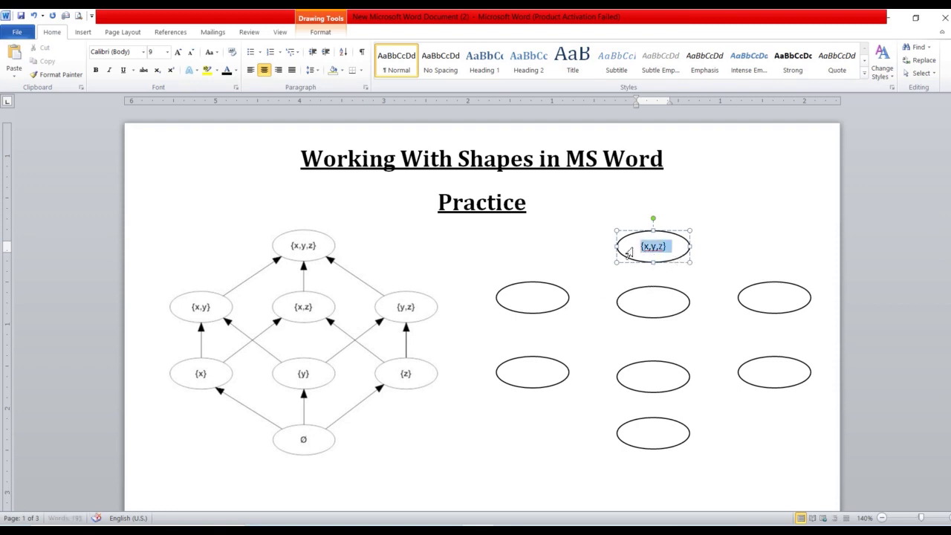
Paste the copied label into the upper-left oval and trim it to {x,y}.
click(553, 289)
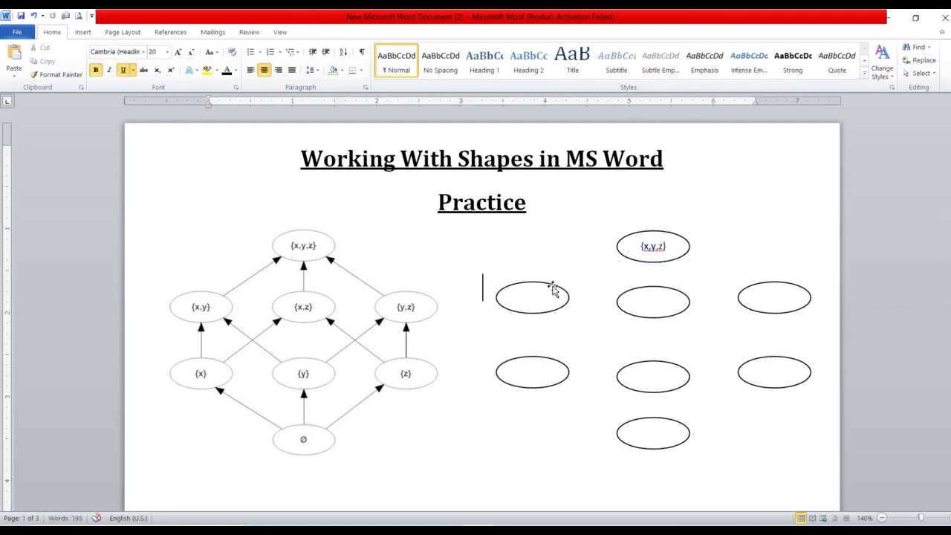
click(552, 284)
right_click(552, 285)
click(584, 353)
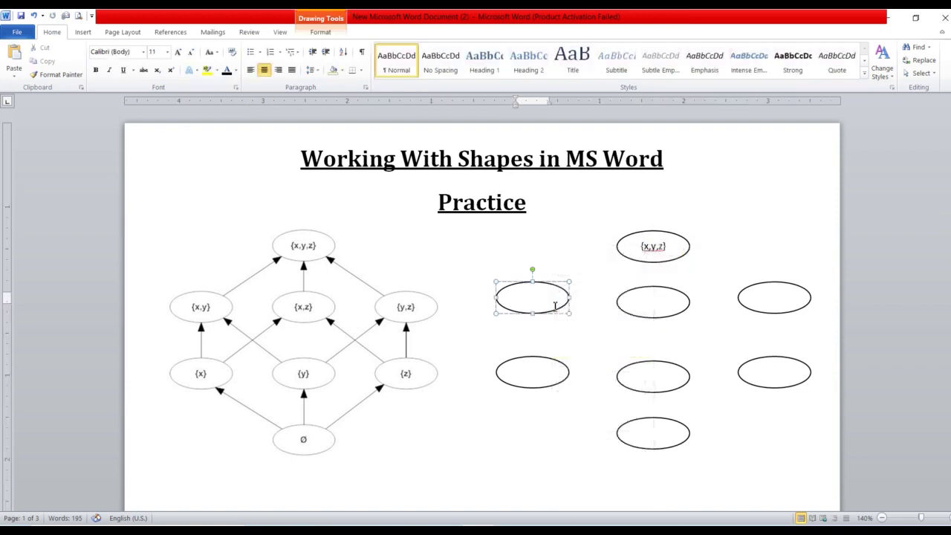
key(ctrl+v)
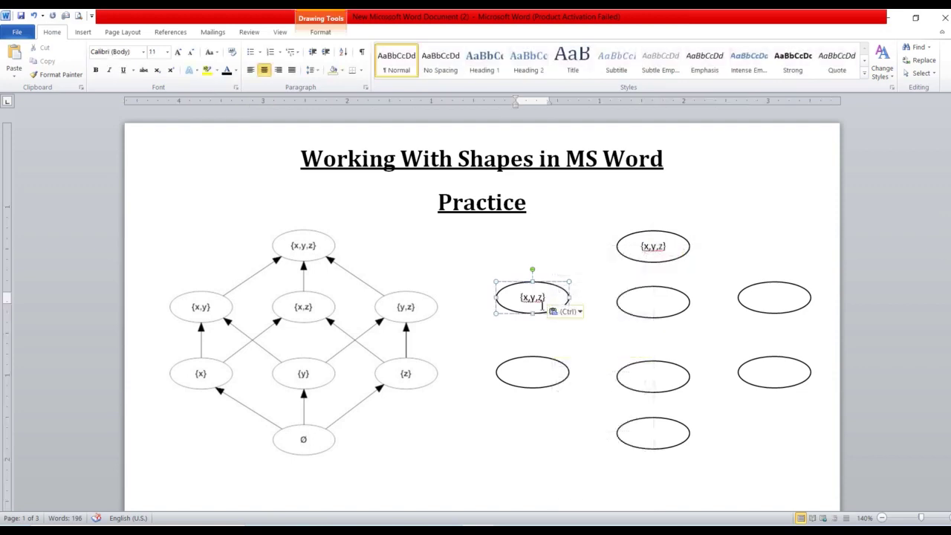
click(542, 297)
key(BackSpace)
key(BackSpace)
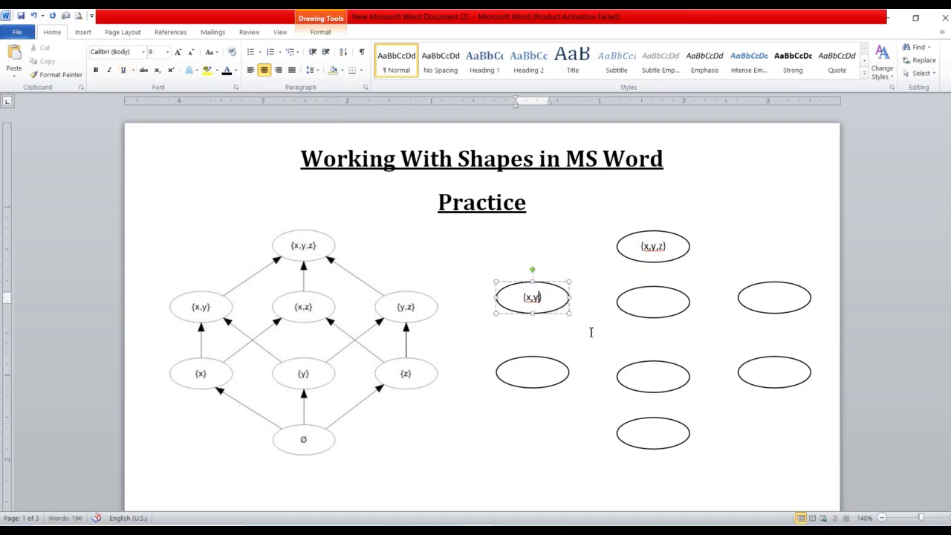
Label the lower-left oval {x} and start adding text to the bottom oval.
click(549, 394)
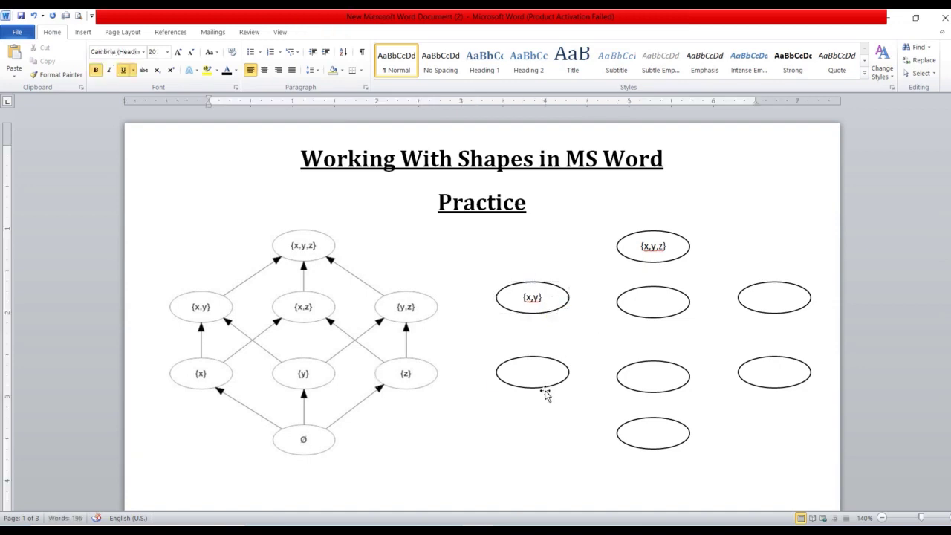
right_click(546, 392)
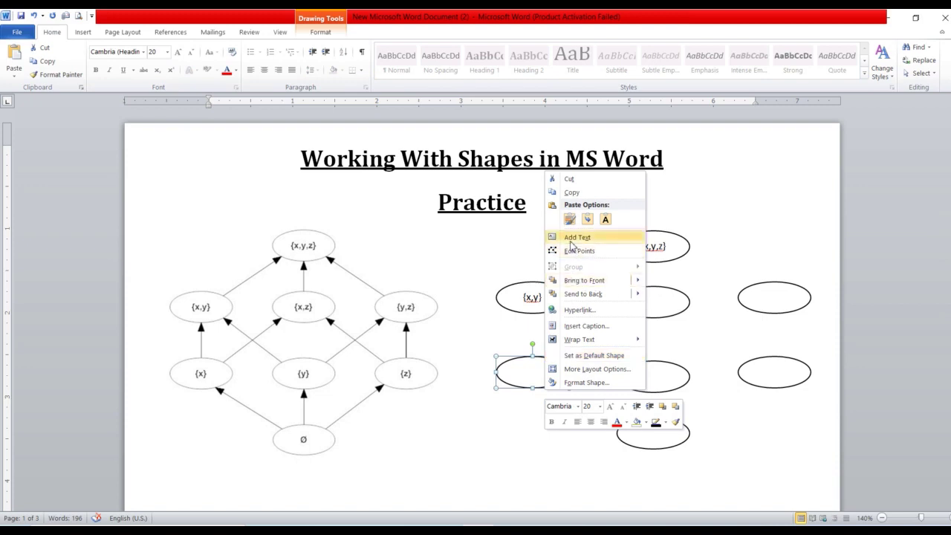
click(570, 241)
key(ctrl+v)
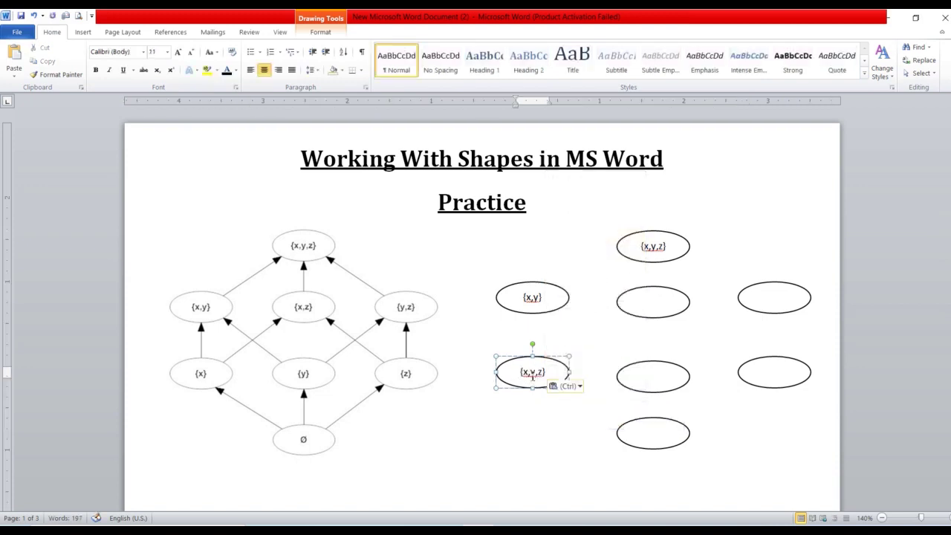
click(539, 373)
key(BackSpace)
key(BackSpace)
key(BackSpace)
key(BackSpace)
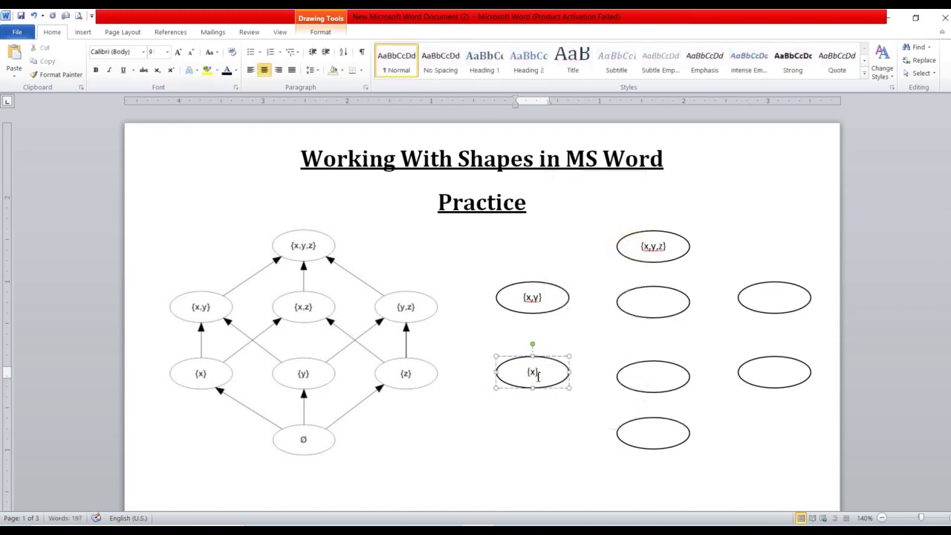
click(659, 423)
right_click(655, 424)
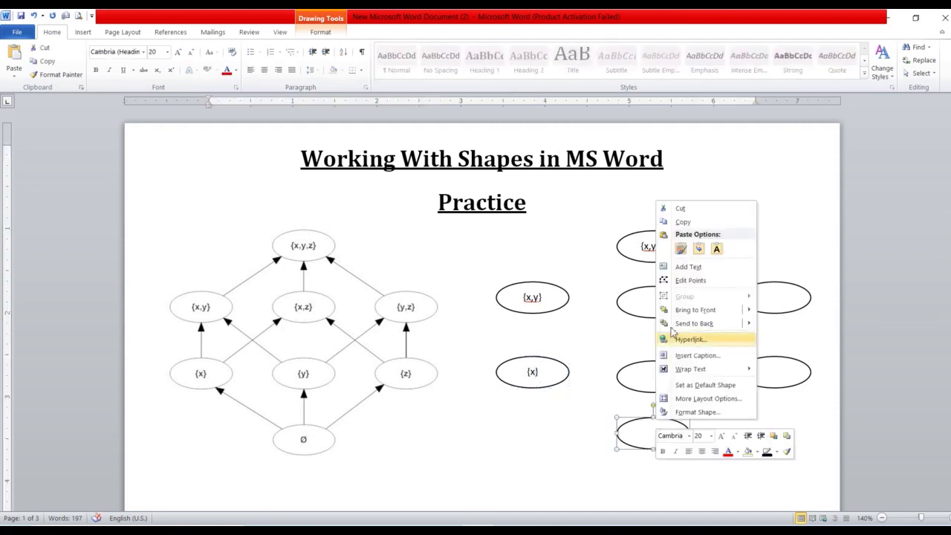
click(685, 266)
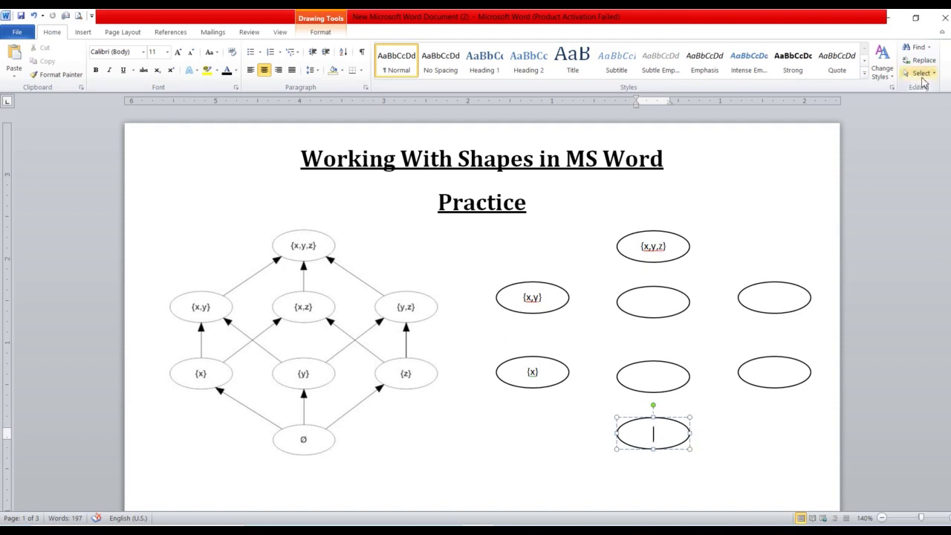
Open the full Symbol dialog and move it away from the ovals.
click(308, 32)
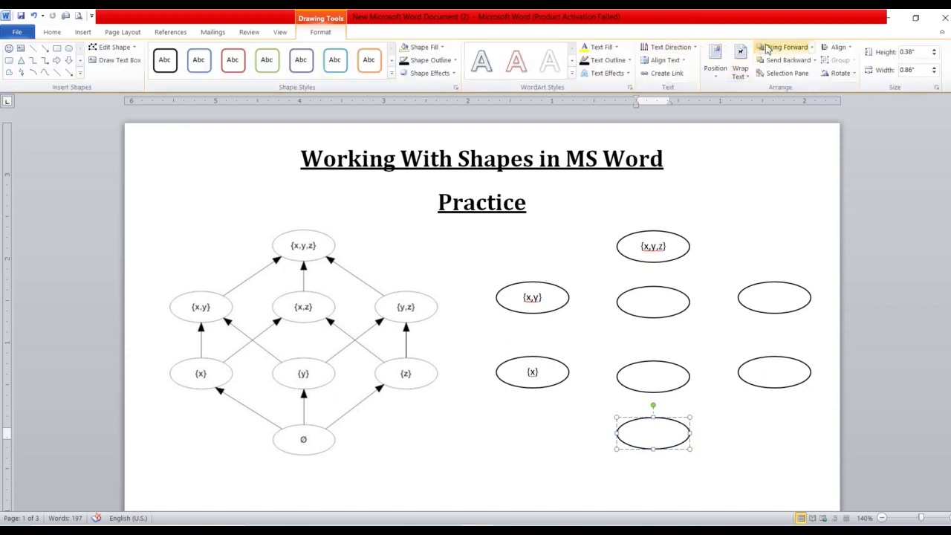
click(83, 31)
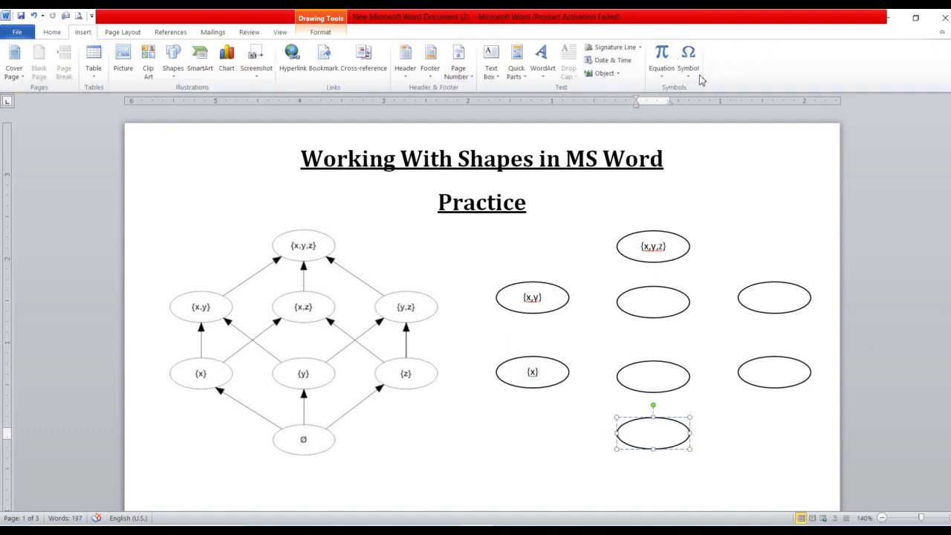
click(688, 70)
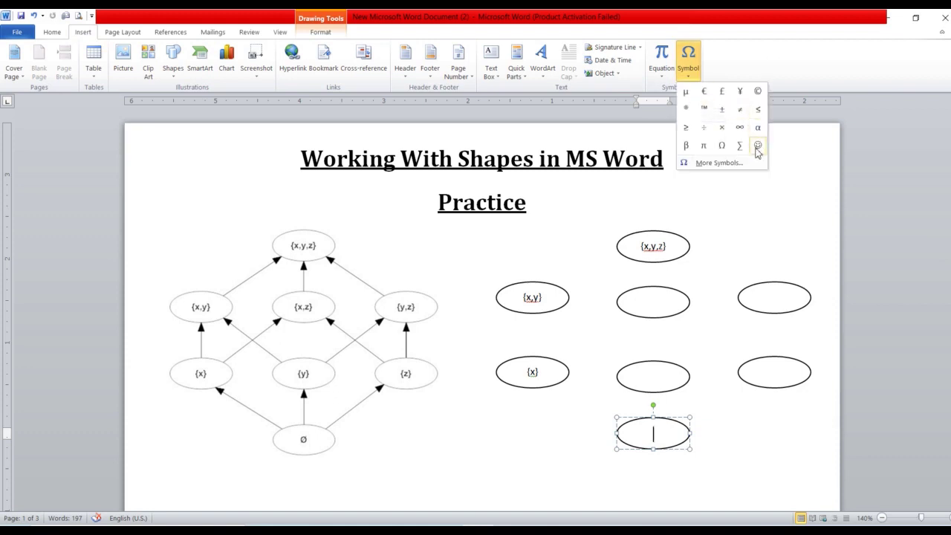
click(726, 163)
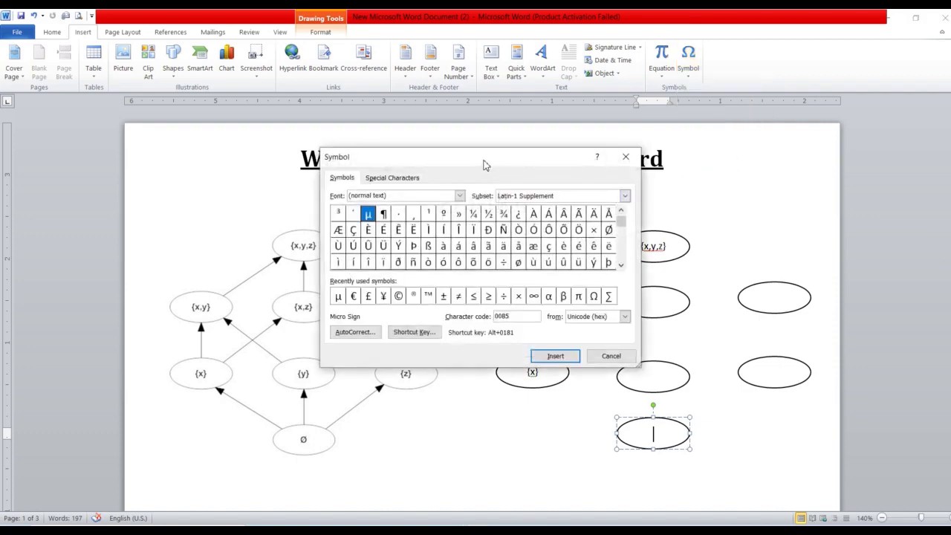
mouse_move(492, 157)
mouse_down()
mouse_move(685, 97)
mouse_move(719, 72)
mouse_up()
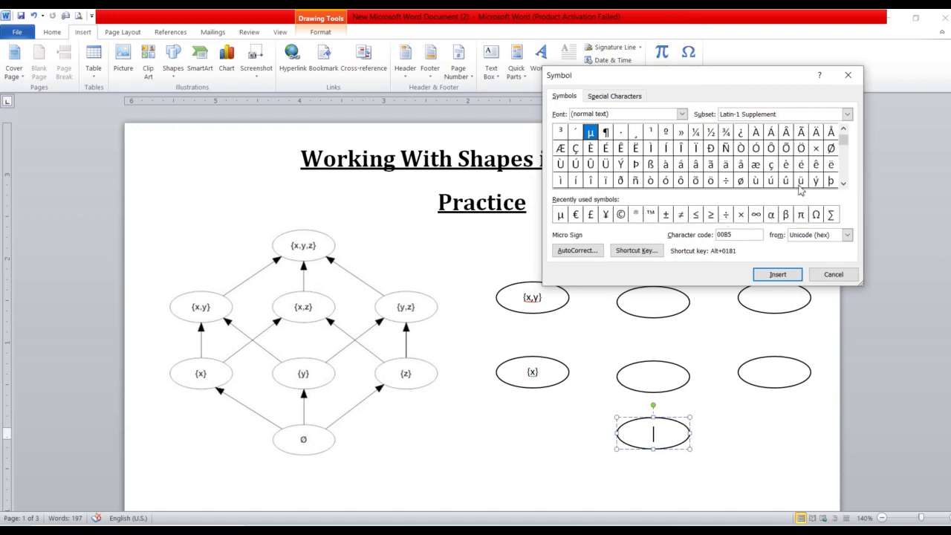
Insert ŏ (o with breve) from Latin Extended-A into the bottom oval and select it.
click(843, 184)
click(843, 183)
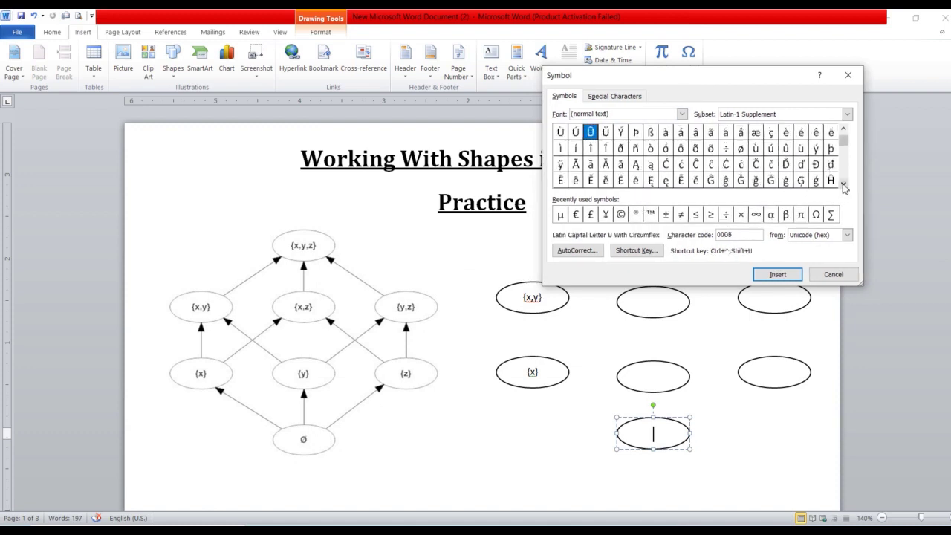
click(843, 183)
click(843, 184)
click(844, 184)
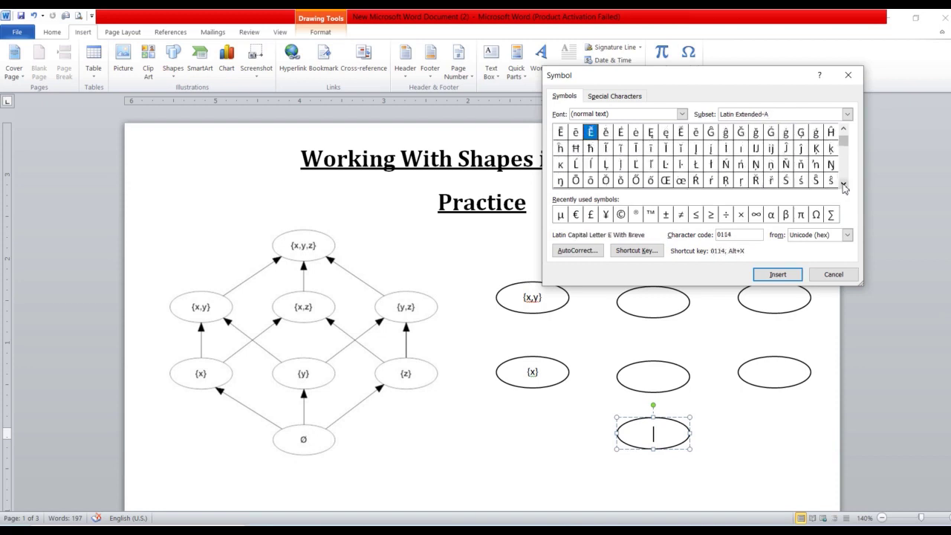
click(843, 184)
click(843, 183)
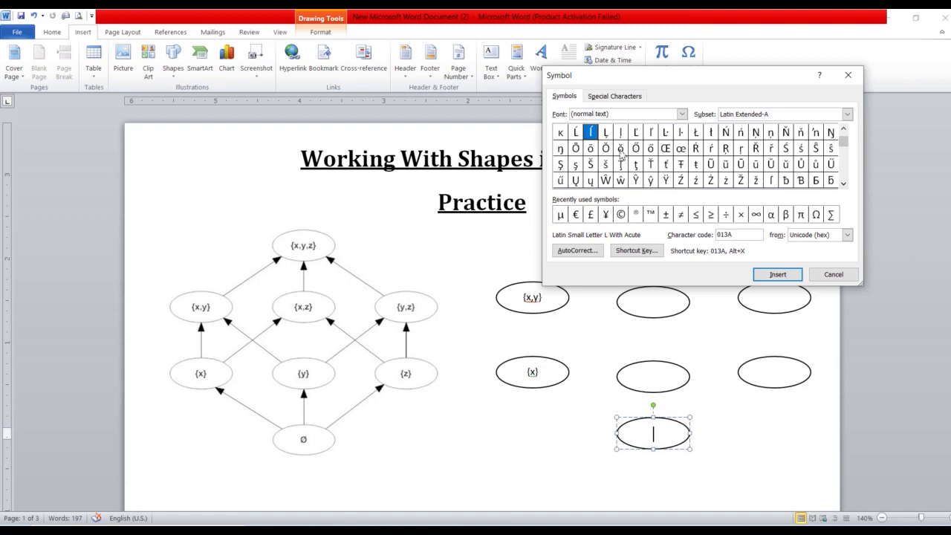
click(621, 150)
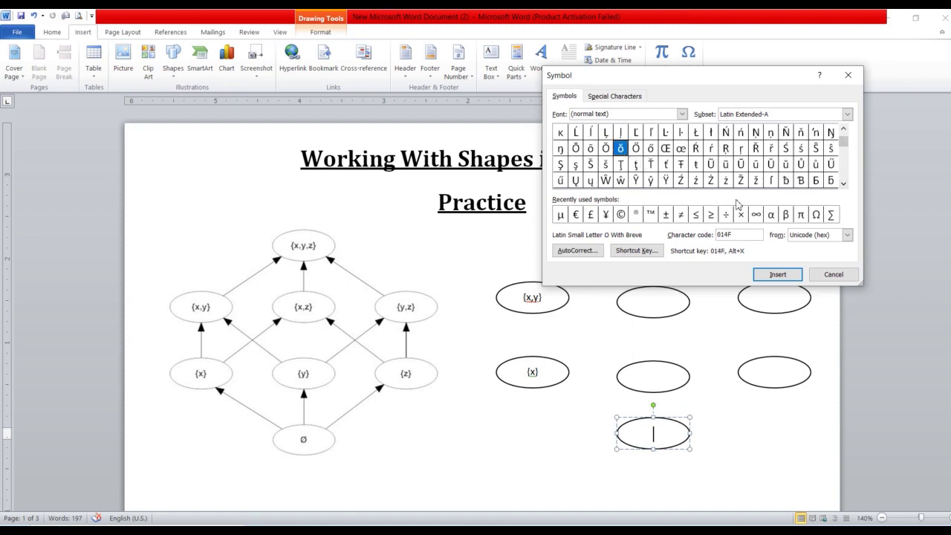
click(777, 274)
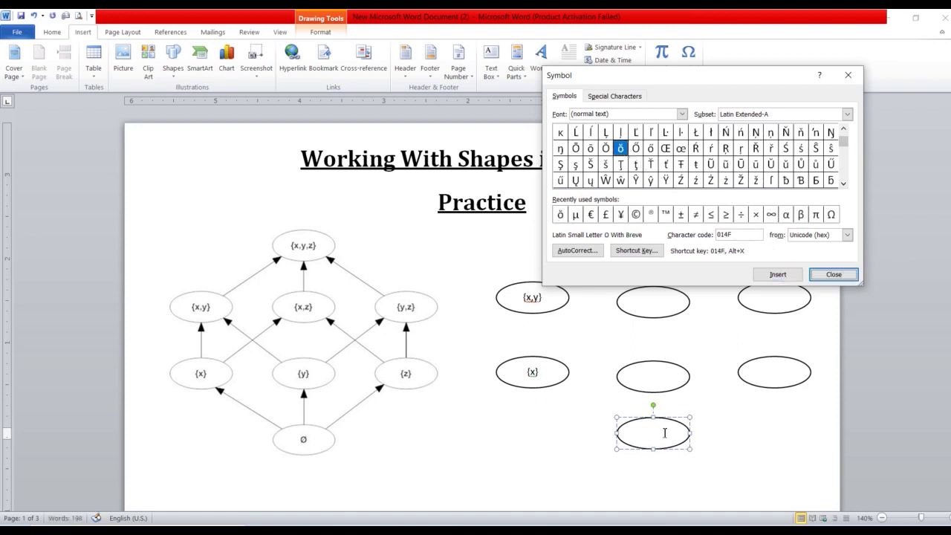
click(656, 435)
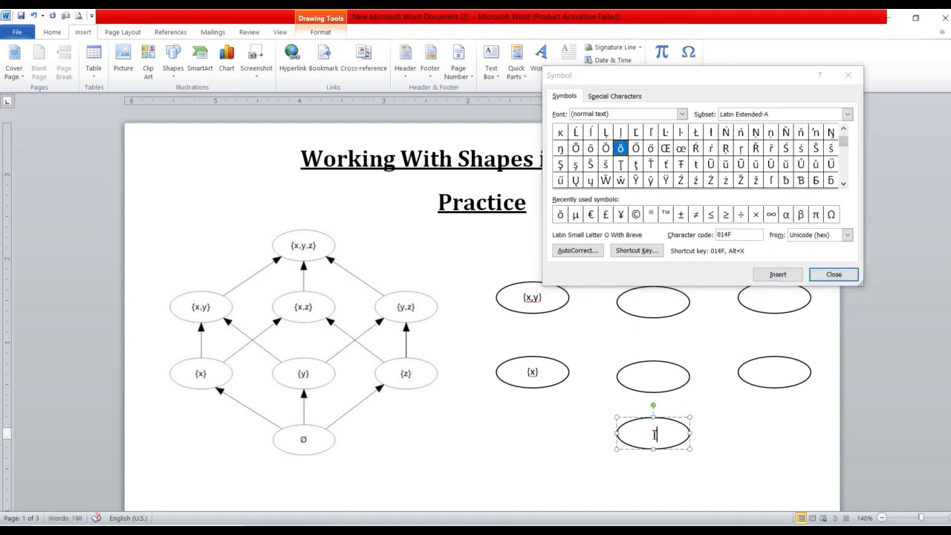
click(821, 276)
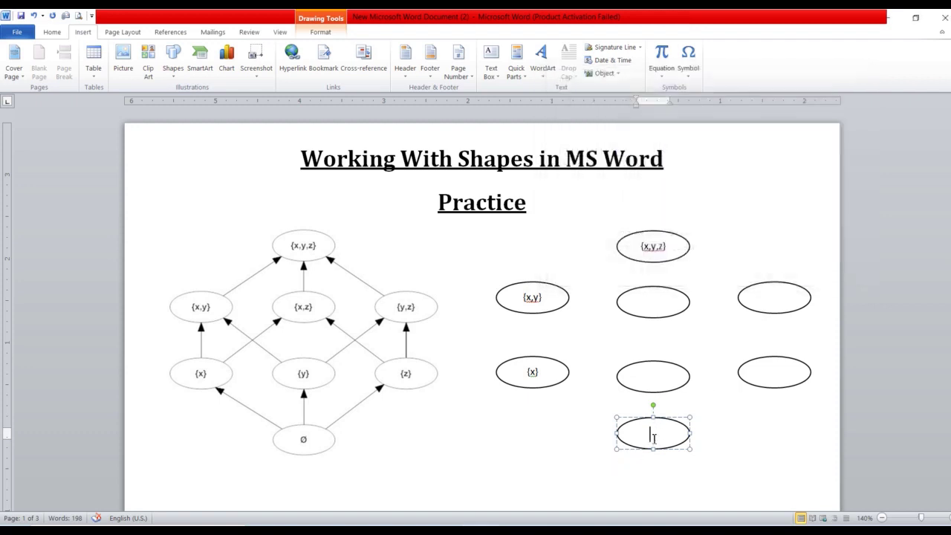
drag(653, 438, 676, 438)
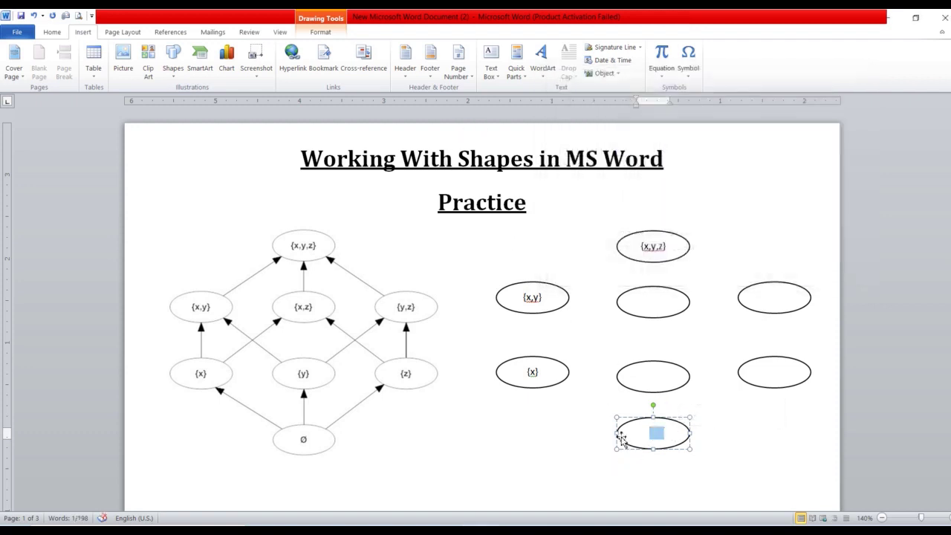
Set the bottom oval's ŏ character to black text fill.
click(320, 32)
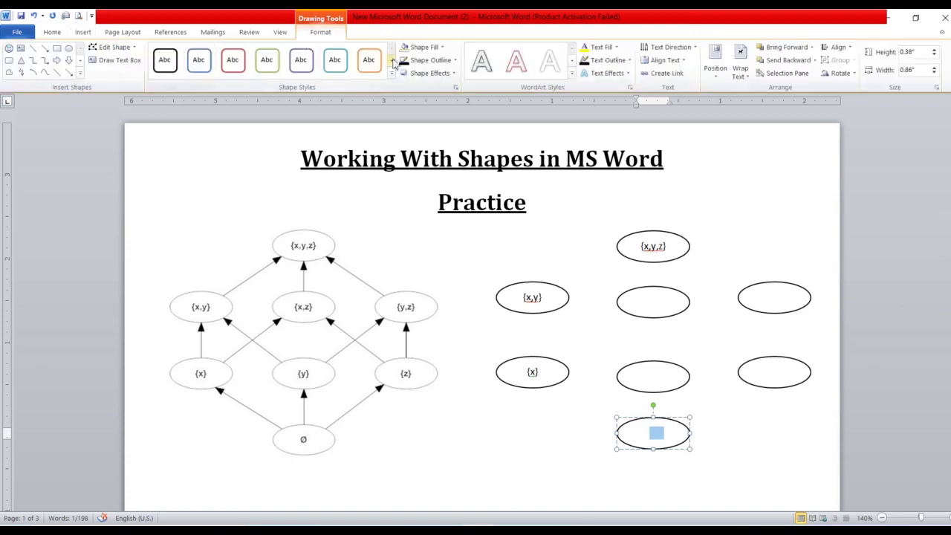
click(601, 50)
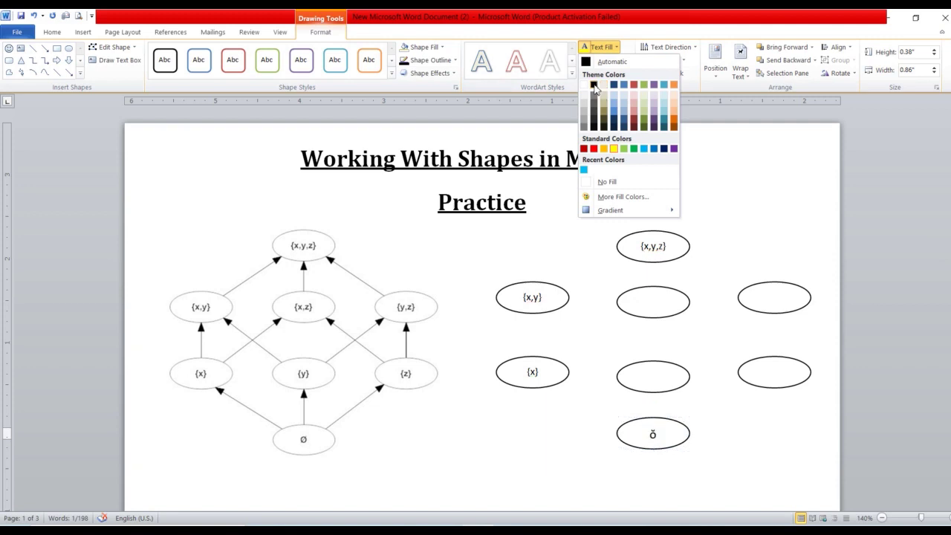
click(596, 83)
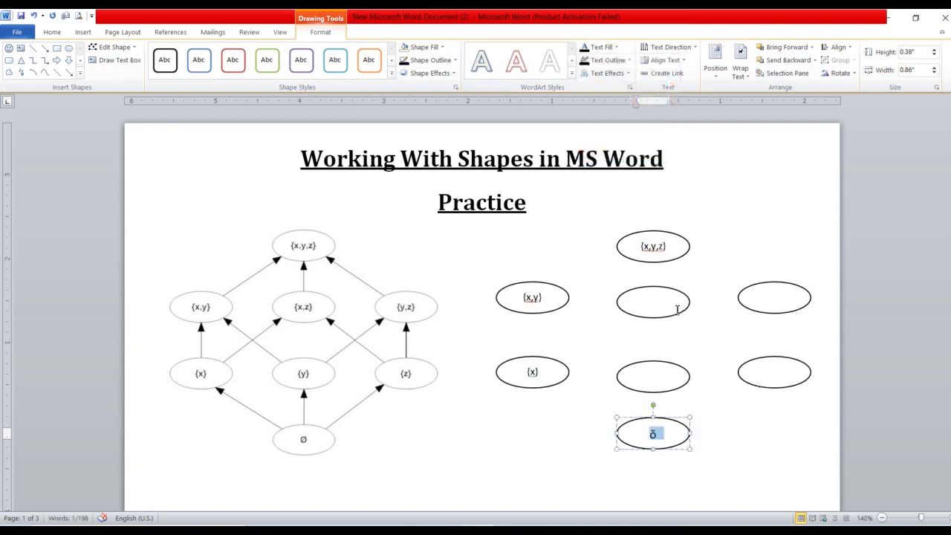
Copy the {x,y} label and paste it into the empty oval below {x,y,z}.
triple_click(552, 298)
key(ctrl+c)
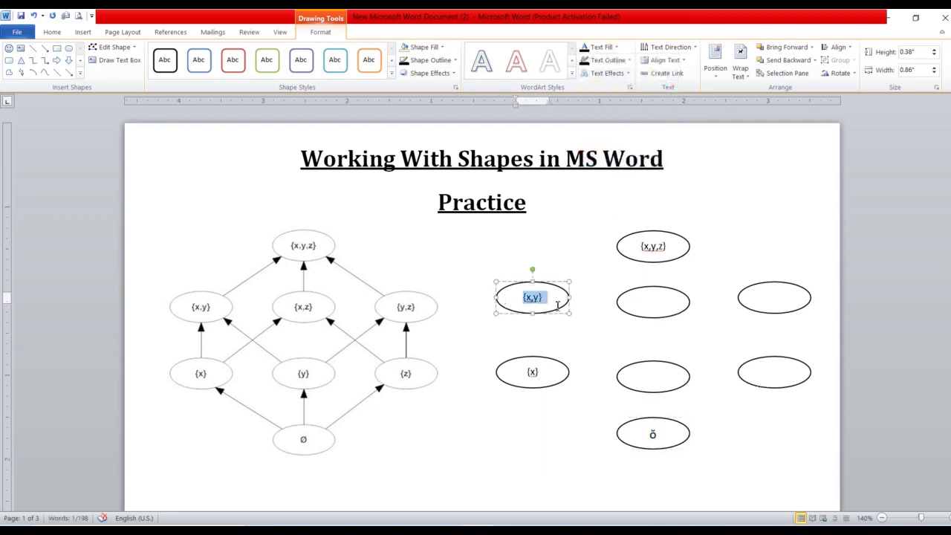
click(674, 295)
right_click(674, 293)
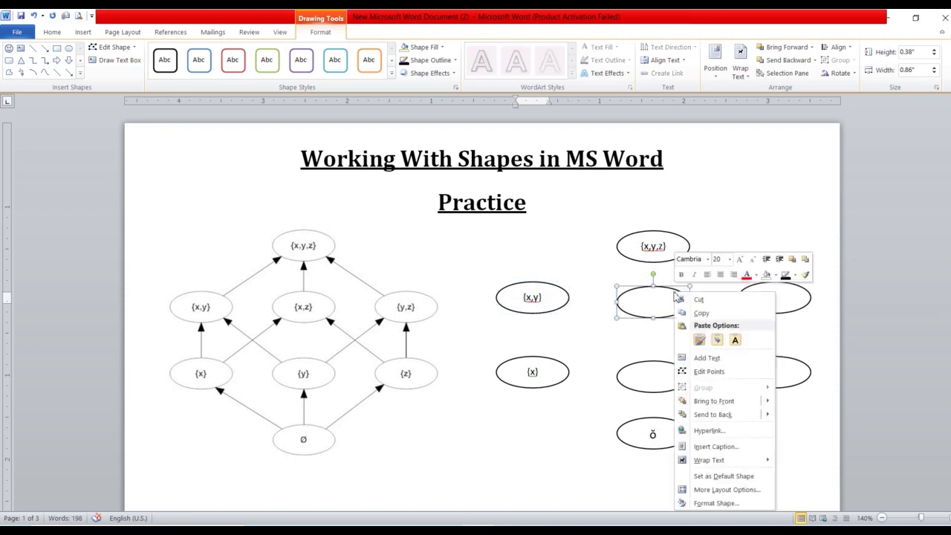
click(706, 359)
key(ctrl+v)
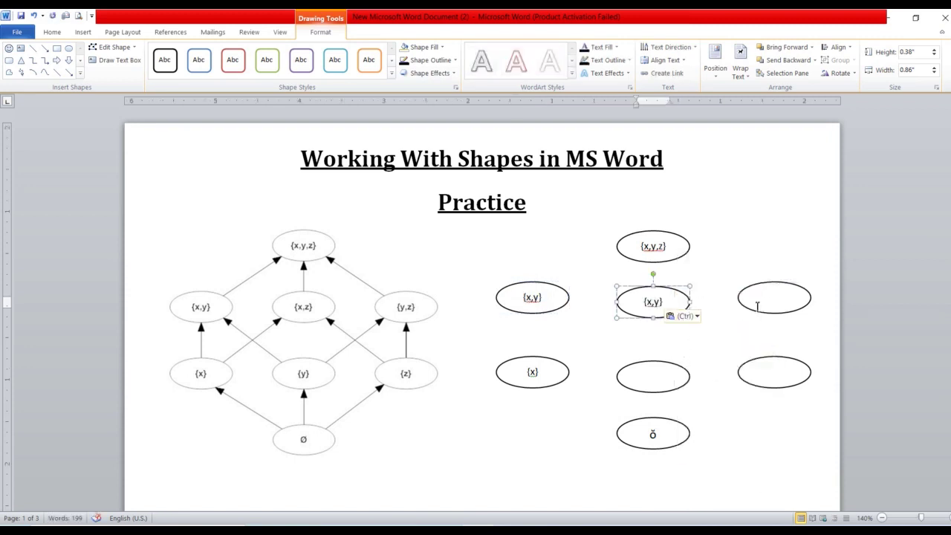
Label the right-hand oval {y,z} from the pasted {x,y} text.
click(776, 288)
right_click(776, 288)
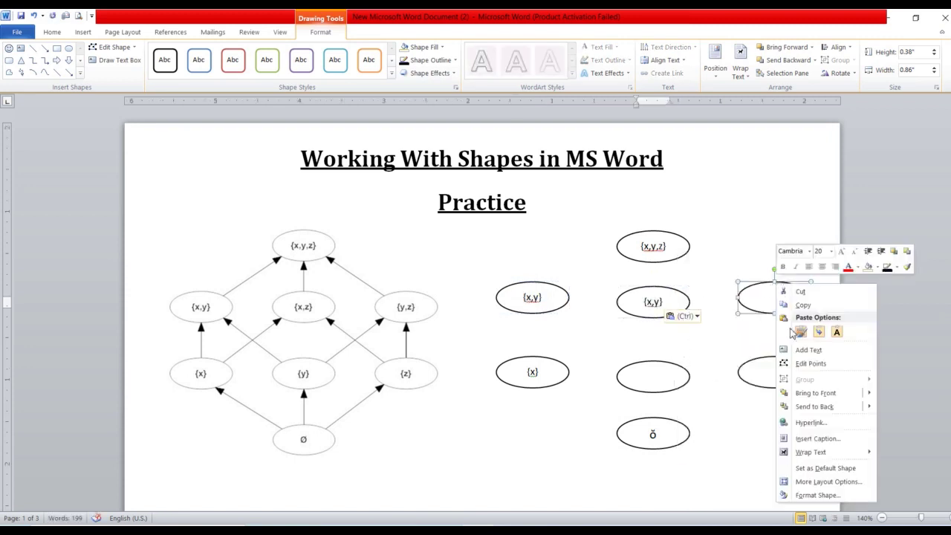
click(792, 352)
key(ctrl+v)
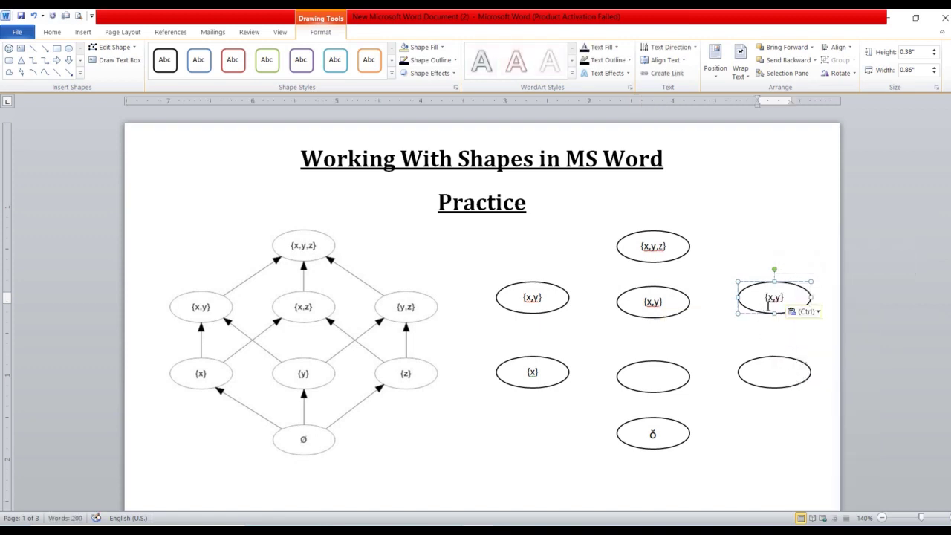
click(774, 300)
key(BackSpace)
key(BackSpace)
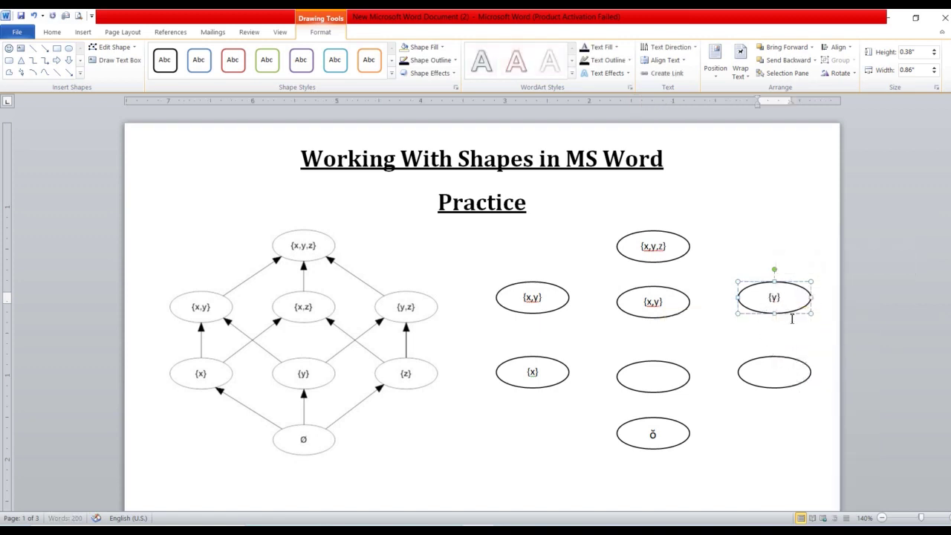
text(,z)
Label the lower-right oval {z} from the pasted {x,y} text.
click(769, 382)
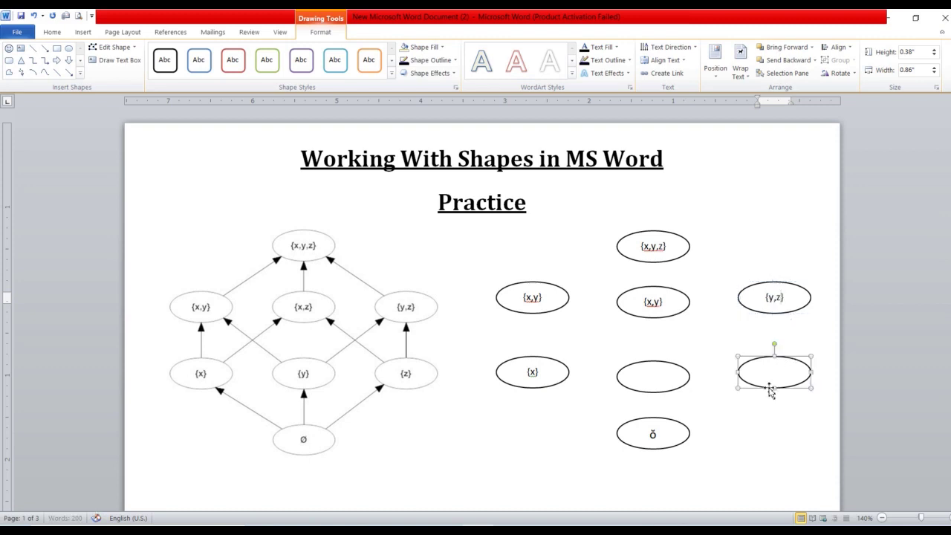
right_click(770, 384)
click(799, 234)
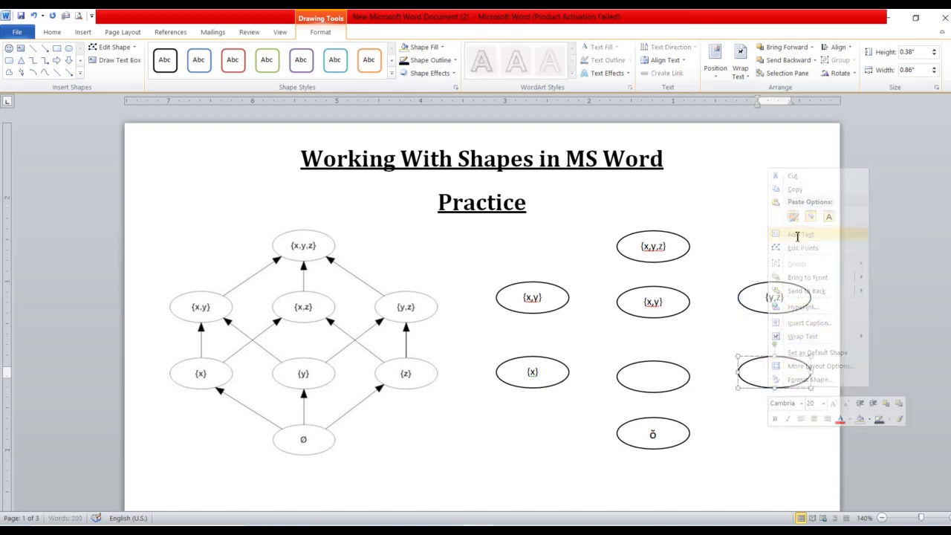
key(ctrl+v)
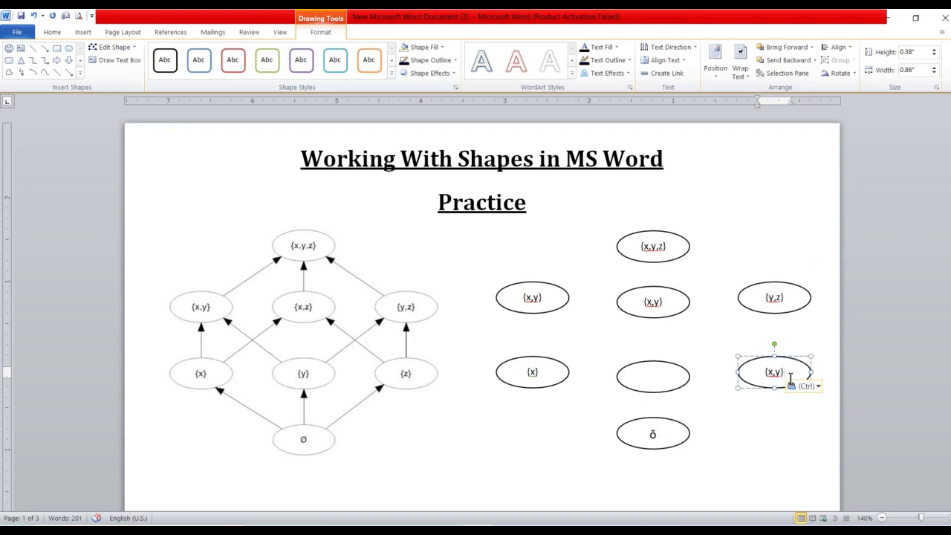
key(Delete)
key(BackSpace)
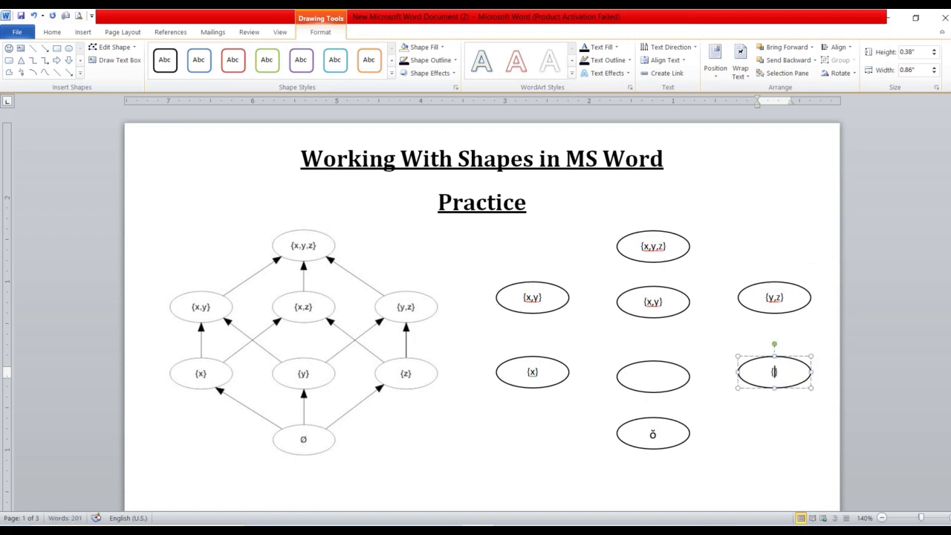
text(z)
Label the oval above the ŏ oval {y}.
click(648, 394)
right_click(652, 391)
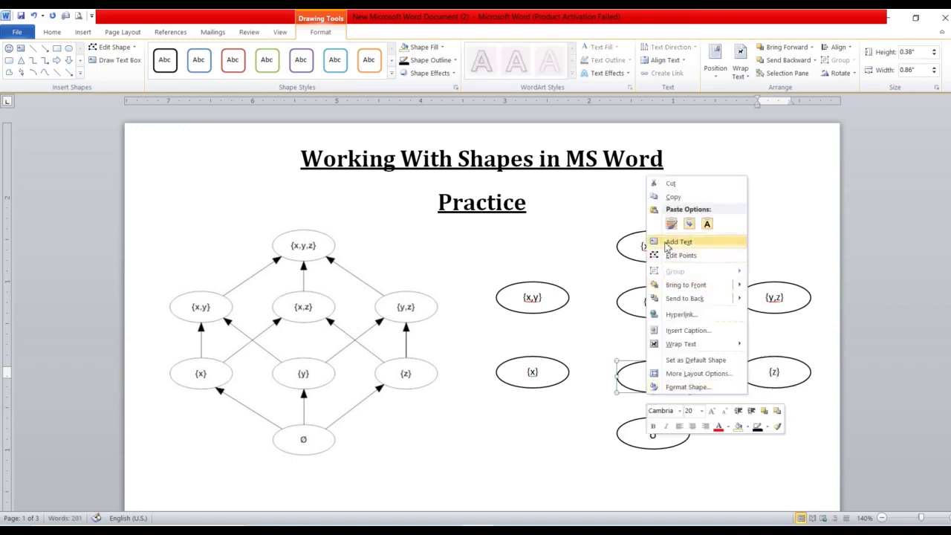
click(666, 244)
key(ctrl+v)
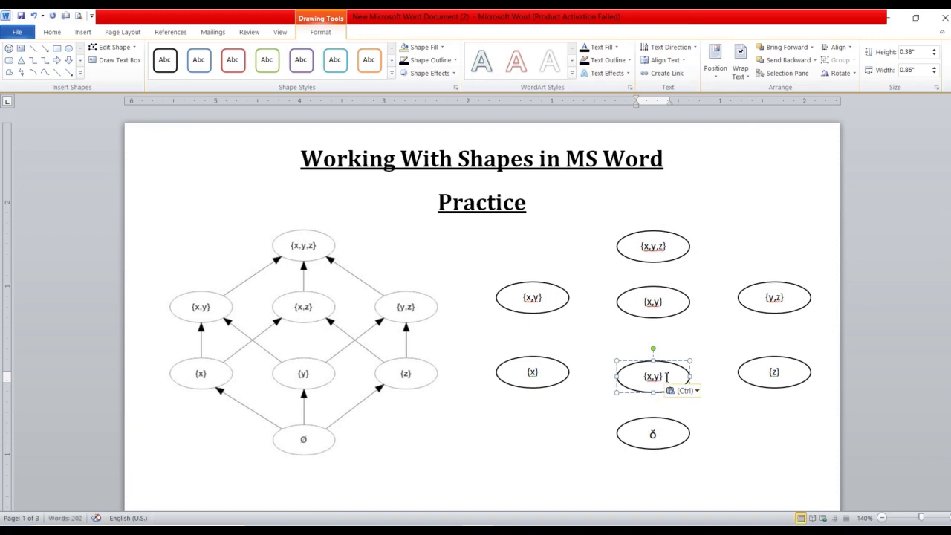
key(BackSpace)
key(BackSpace)
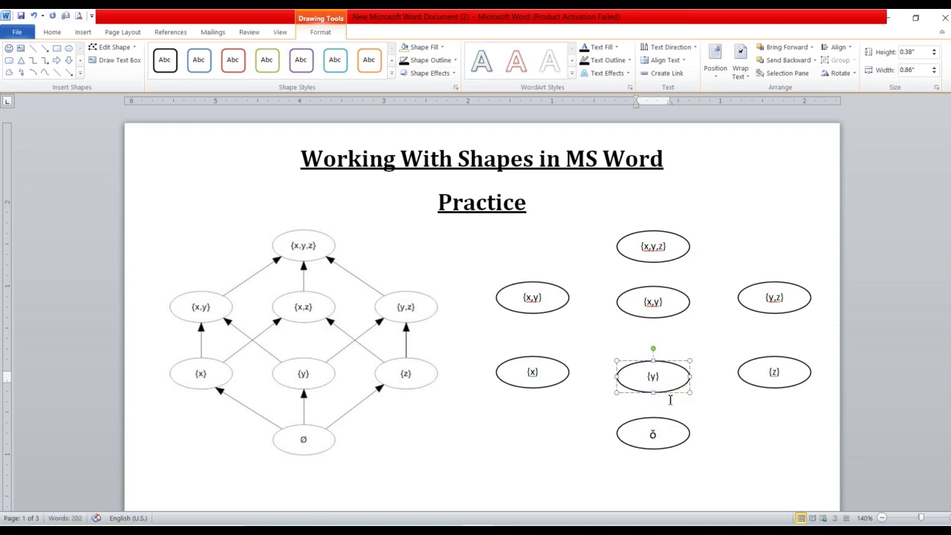
click(540, 443)
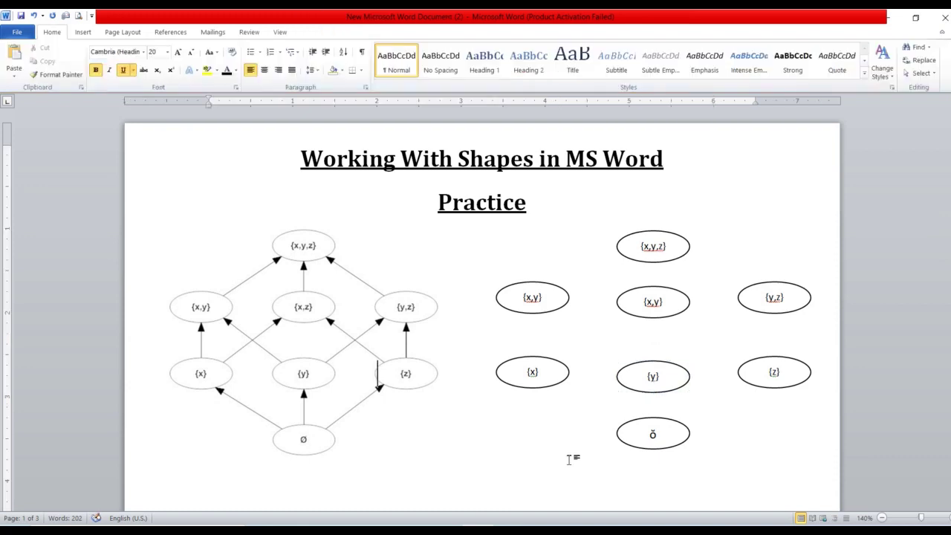
Draw a black arrow from {x,y} up to {x,y,z}.
click(86, 33)
click(173, 63)
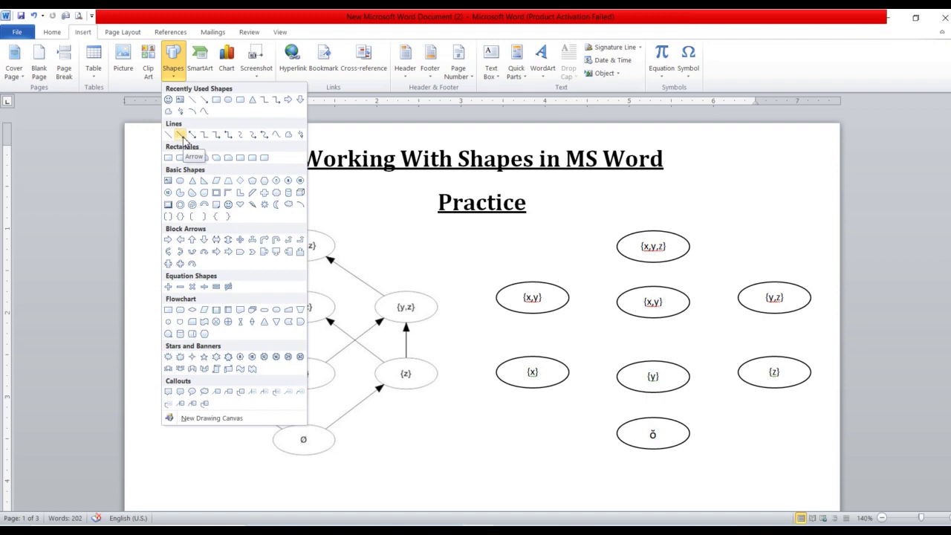
click(181, 136)
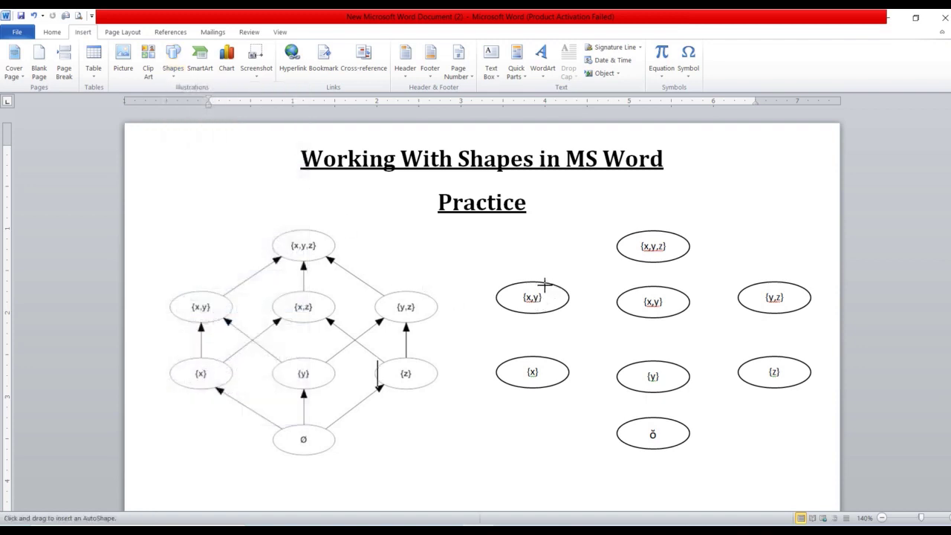
drag(544, 284, 621, 253)
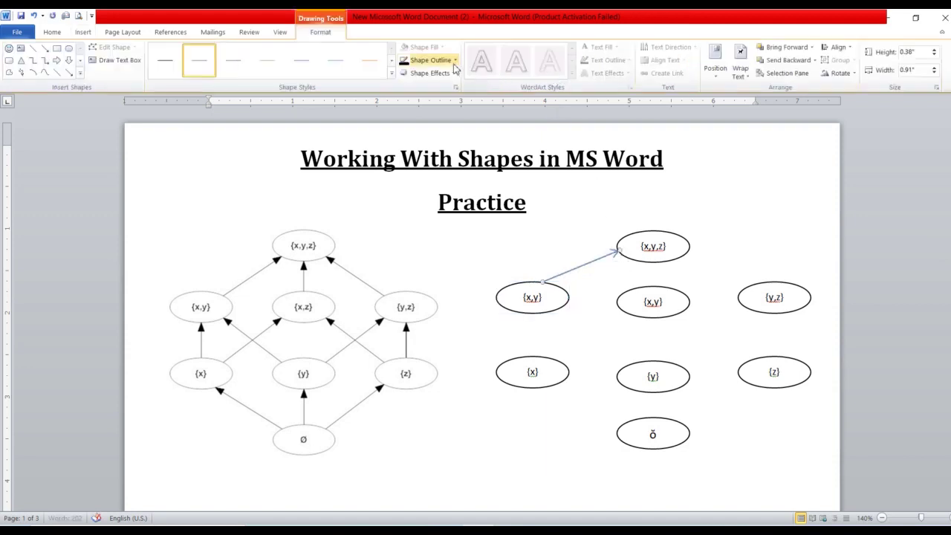
click(454, 62)
click(414, 85)
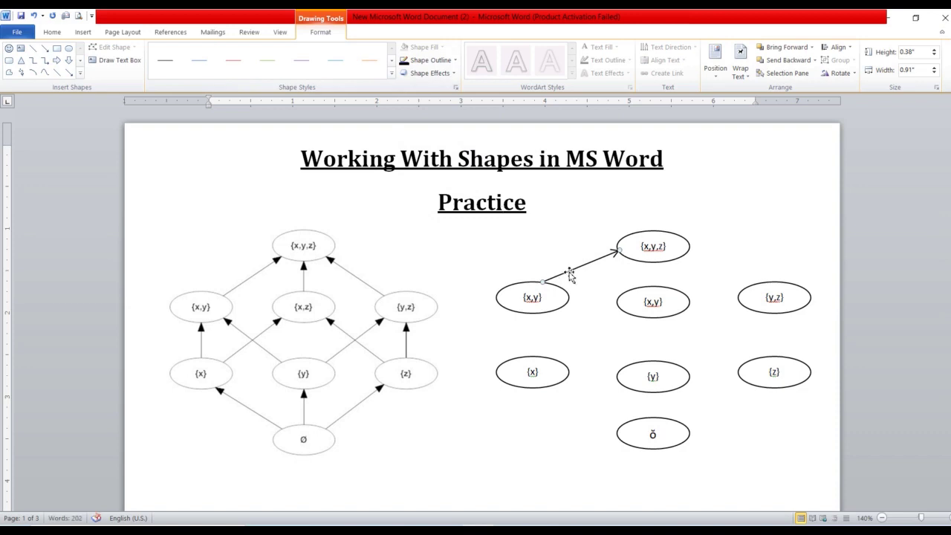
Add arrow copies linking {y,z} to {x,y,z}, {z} to {y,z}, and {x} to {x,y}.
mouse_move(570, 275)
mouse_down()
mouse_move(710, 252)
mouse_move(637, 274)
mouse_up()
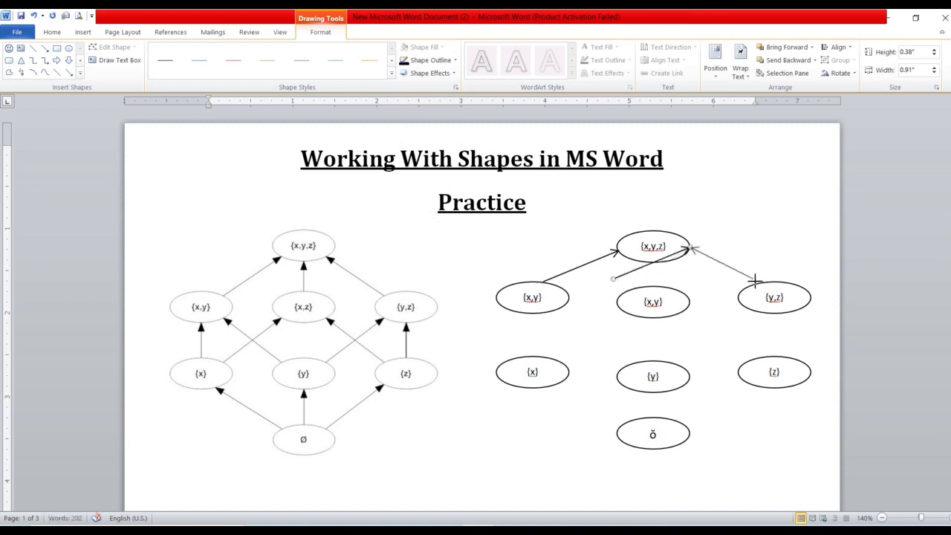
mouse_move(769, 297)
mouse_down()
mouse_move(759, 282)
mouse_move(818, 336)
mouse_up()
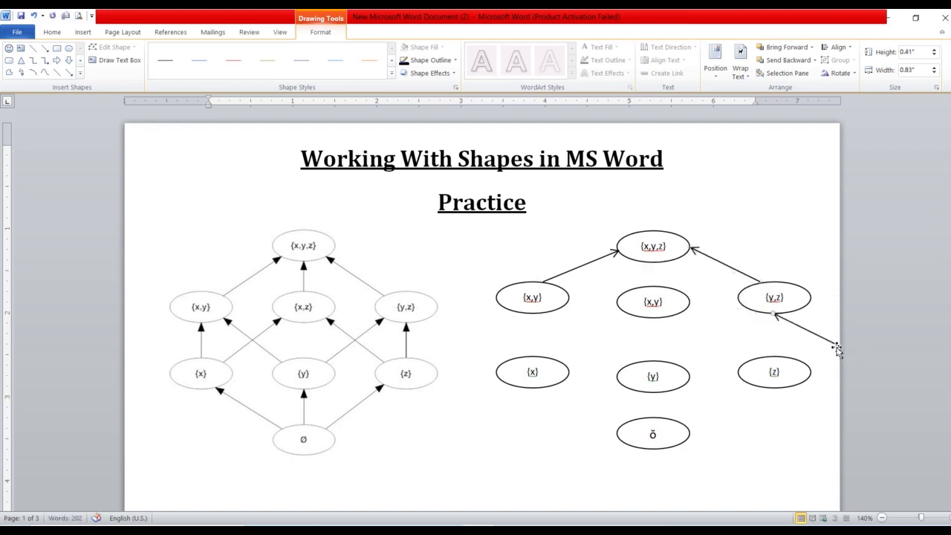
drag(837, 347, 751, 362)
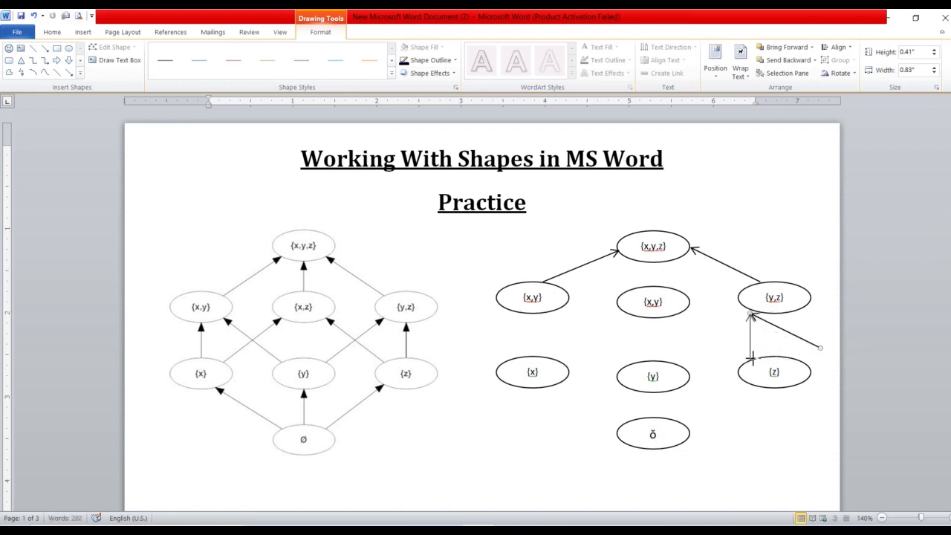
mouse_move(749, 334)
mouse_down()
mouse_move(775, 350)
mouse_move(531, 348)
mouse_up()
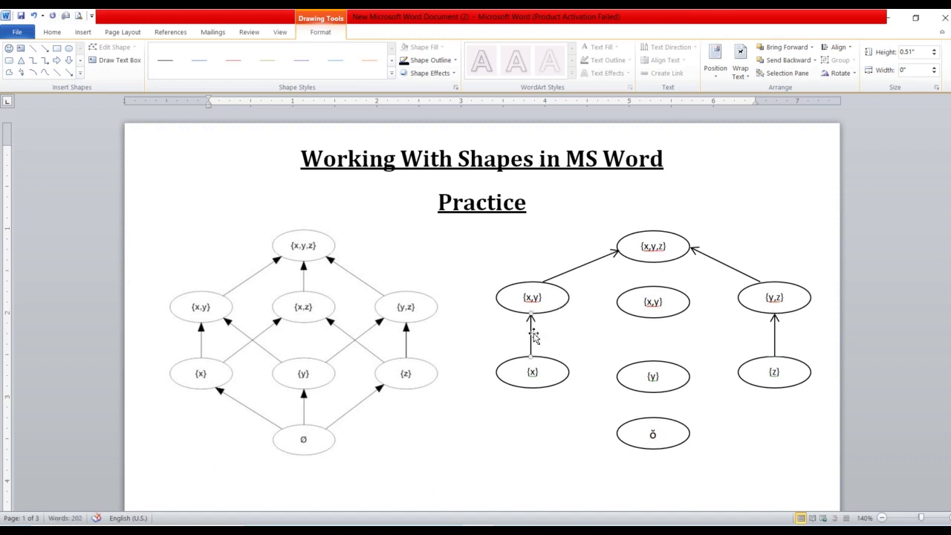
Add copied black arrows from the bottom oval up to {x}, {z} and {y}.
drag(532, 333, 544, 406)
drag(545, 432, 622, 425)
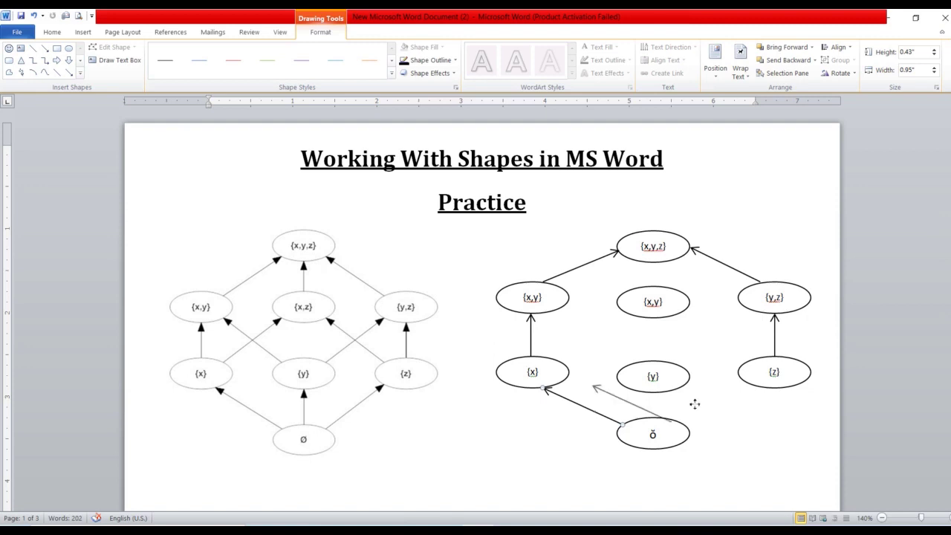
mouse_move(591, 412)
mouse_down()
mouse_move(714, 388)
mouse_move(768, 389)
mouse_up()
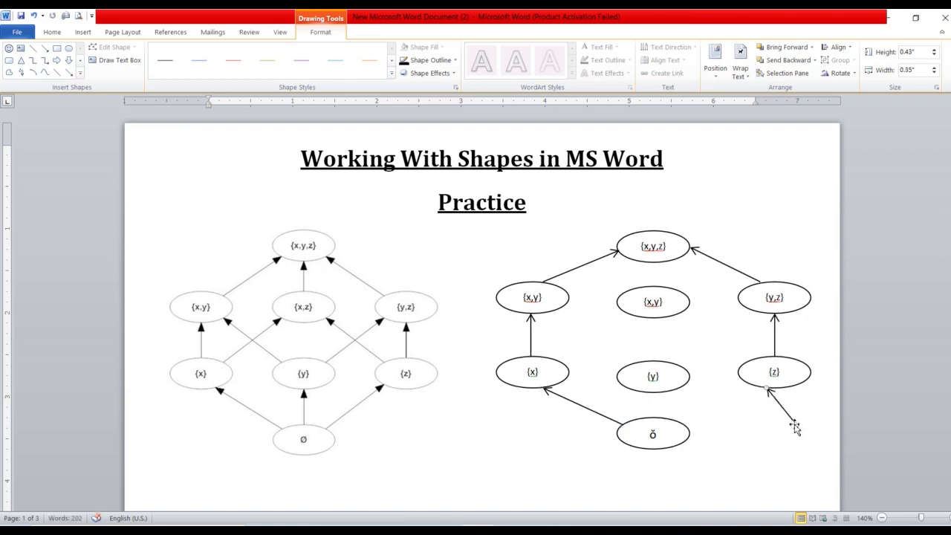
drag(796, 423, 690, 431)
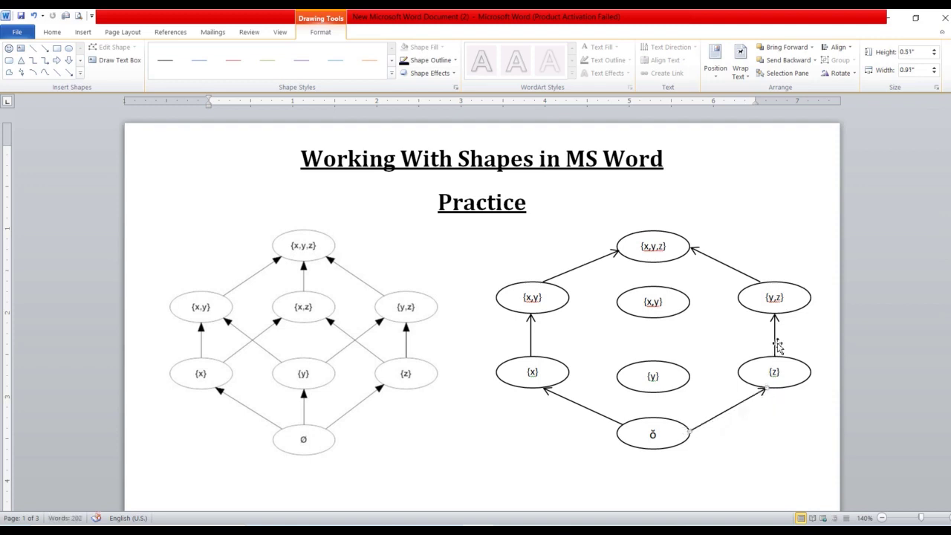
drag(776, 343, 656, 395)
mouse_move(653, 378)
mouse_down()
mouse_move(656, 395)
mouse_move(656, 270)
mouse_up()
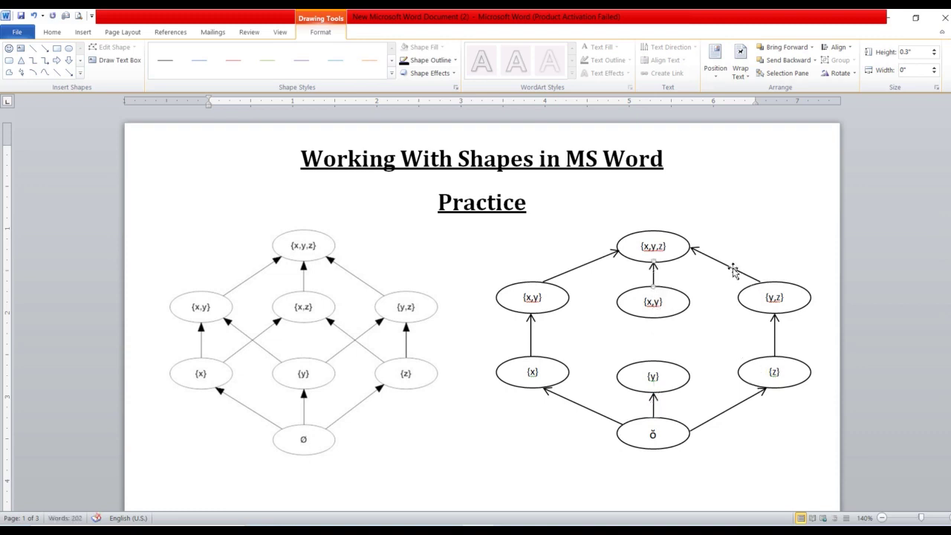
Add the crossing diagonal arrows linking {x} and {y} to the middle-row {x,y} ovals.
mouse_move(733, 270)
mouse_down()
mouse_move(726, 338)
mouse_move(746, 364)
mouse_up()
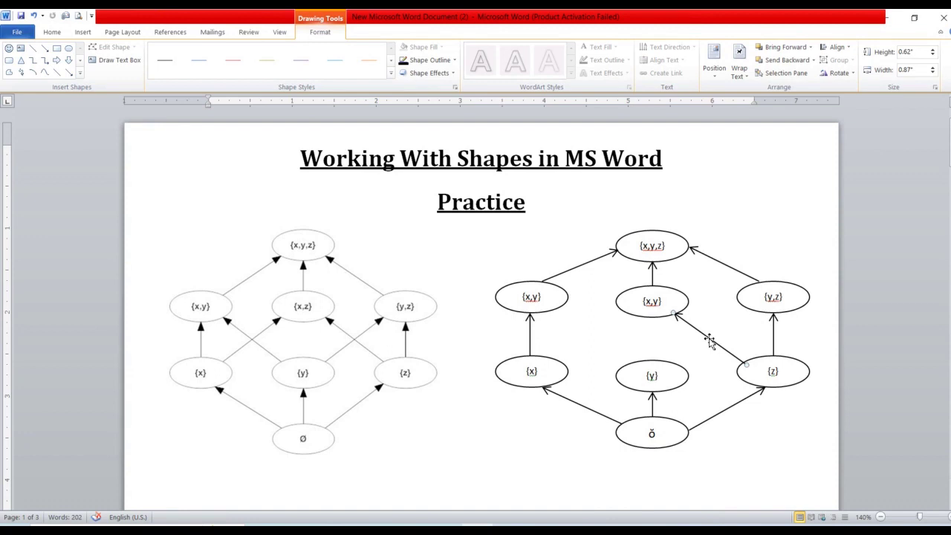
mouse_move(709, 339)
mouse_down()
mouse_move(589, 333)
mouse_move(629, 361)
mouse_up()
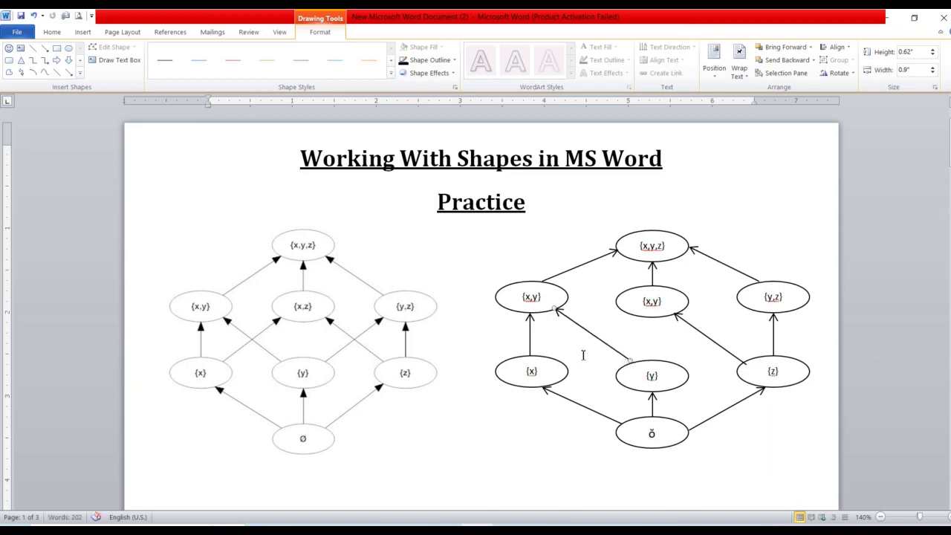
drag(558, 310, 632, 320)
mouse_move(694, 361)
mouse_down()
mouse_move(558, 361)
mouse_move(704, 345)
mouse_move(678, 361)
mouse_up()
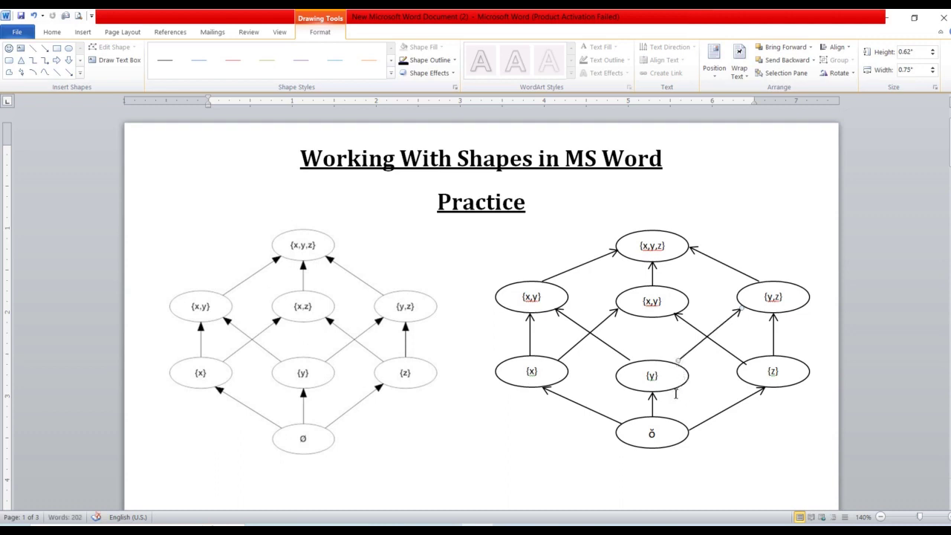
click(519, 447)
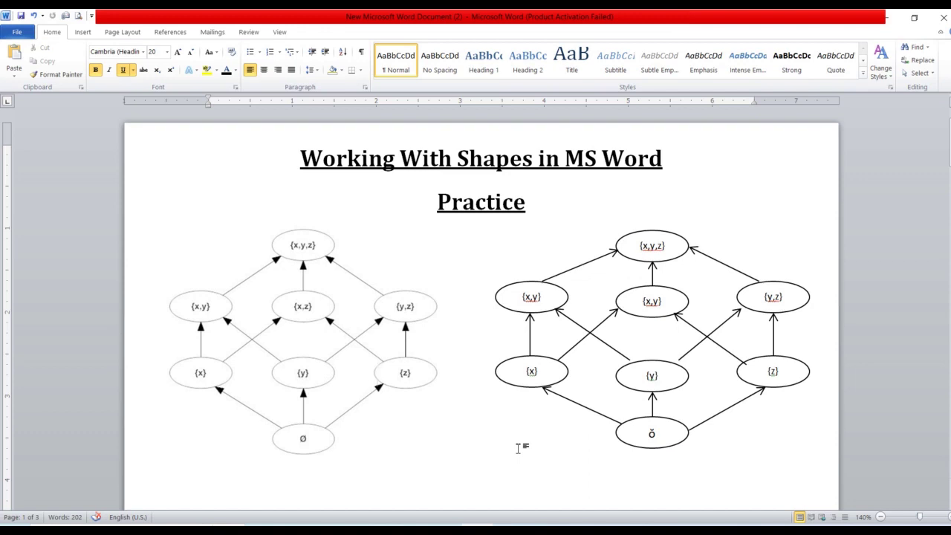
click(464, 213)
click(420, 206)
click(536, 216)
scroll(580, 249, down, 1)
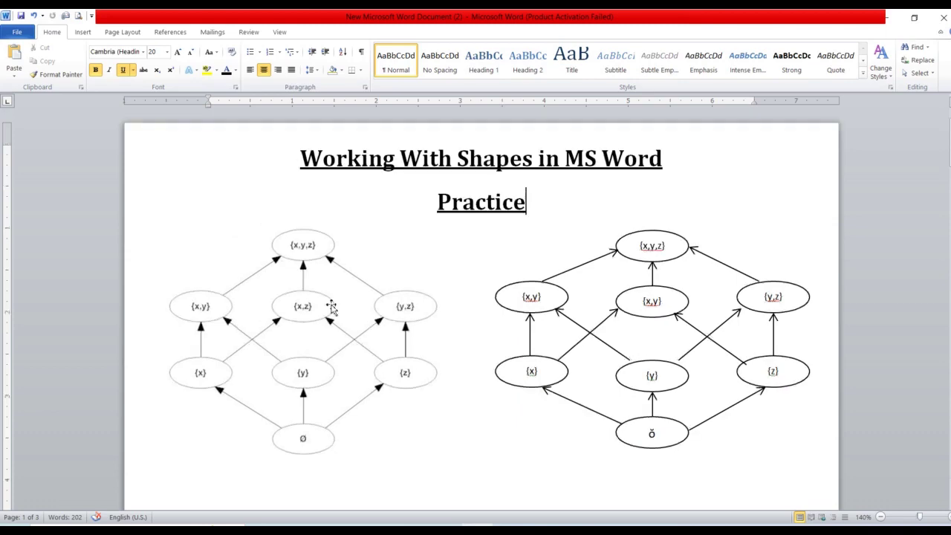
On page 2, enlarge the rheostat circuit picture slightly and shift it right.
click(361, 304)
scroll(361, 332, down, 5)
scroll(404, 329, down, 5)
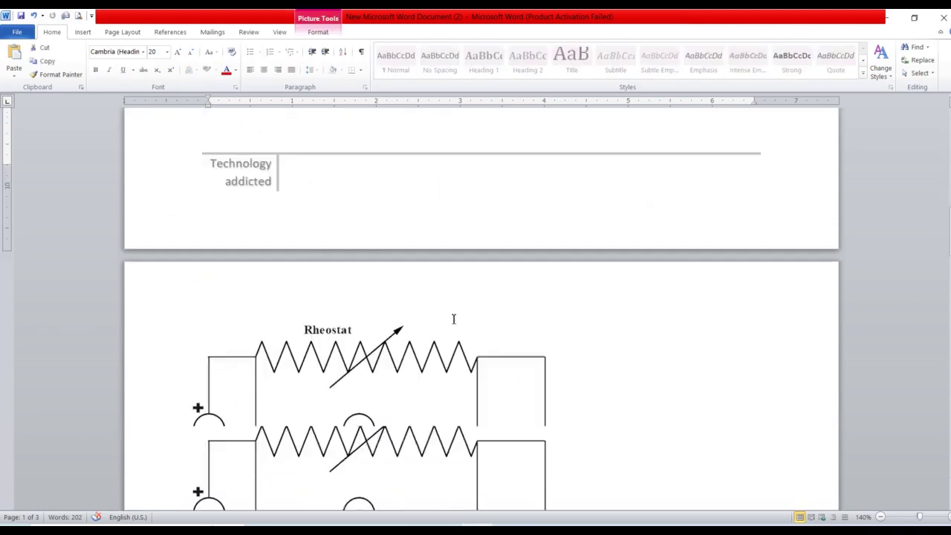
scroll(404, 329, down, 3)
scroll(458, 314, down, 1)
click(409, 269)
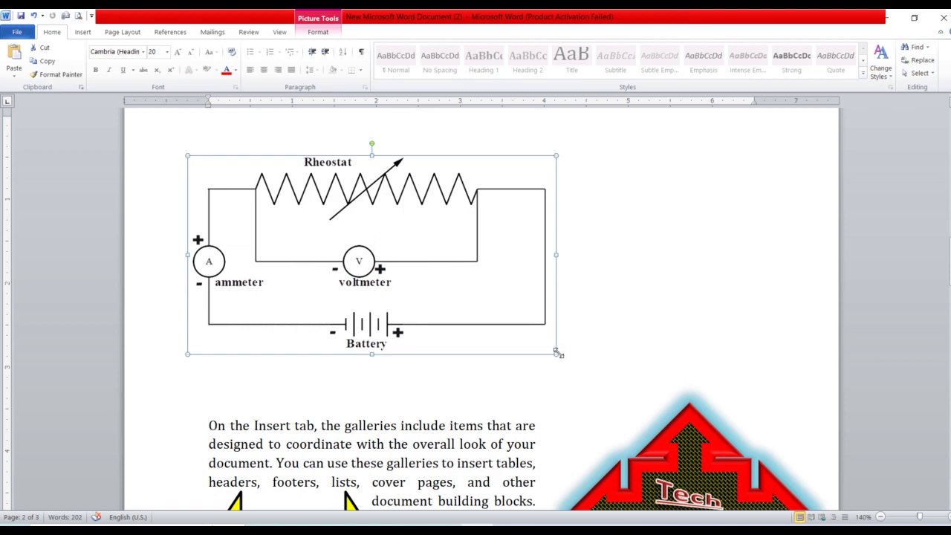
drag(557, 354, 589, 371)
mouse_move(388, 250)
mouse_down()
mouse_move(492, 253)
mouse_move(439, 239)
mouse_up()
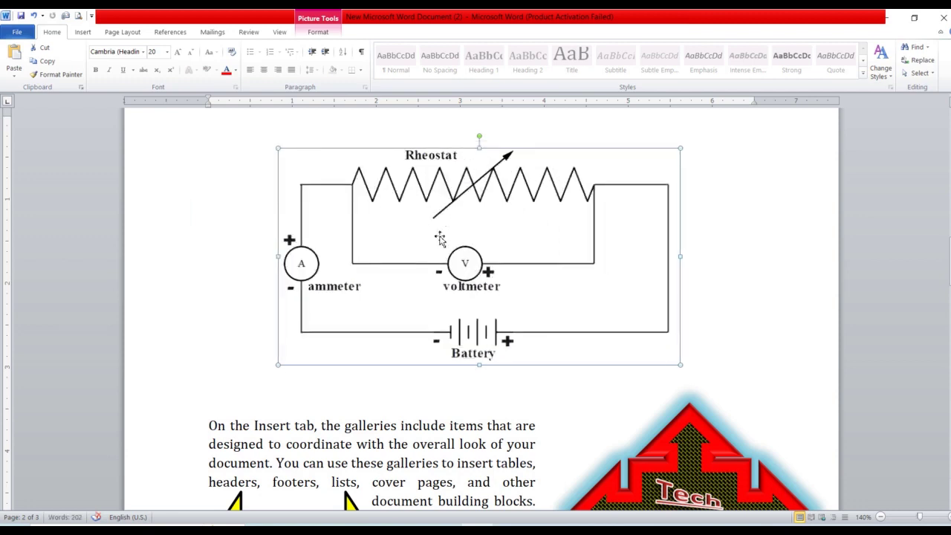
scroll(439, 238, up, 2)
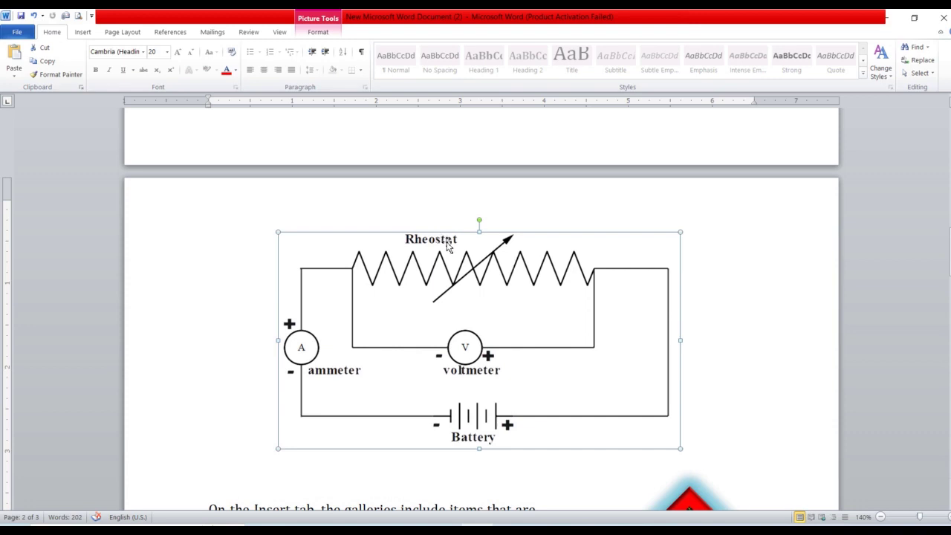
click(735, 310)
click(542, 297)
click(713, 310)
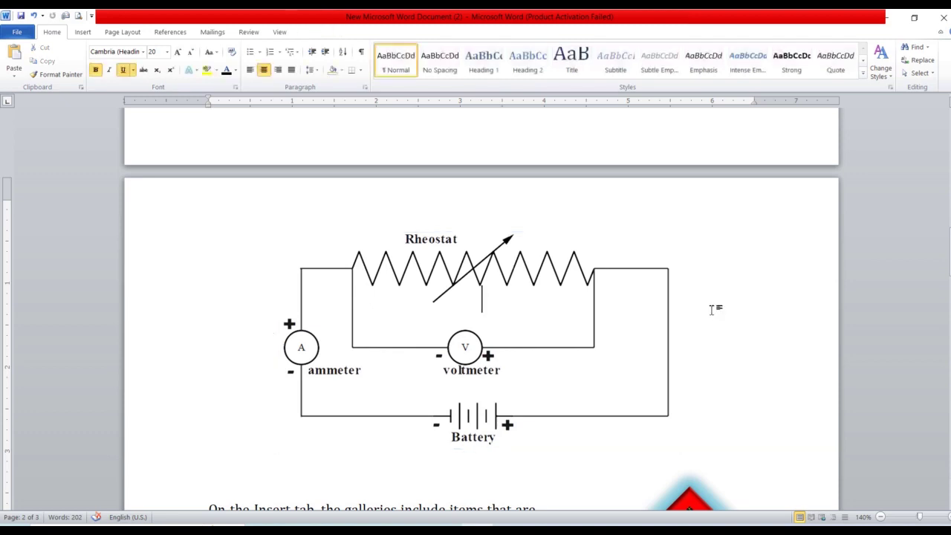
Deselect the circuit picture and go back to the Practice heading on page 1.
click(608, 341)
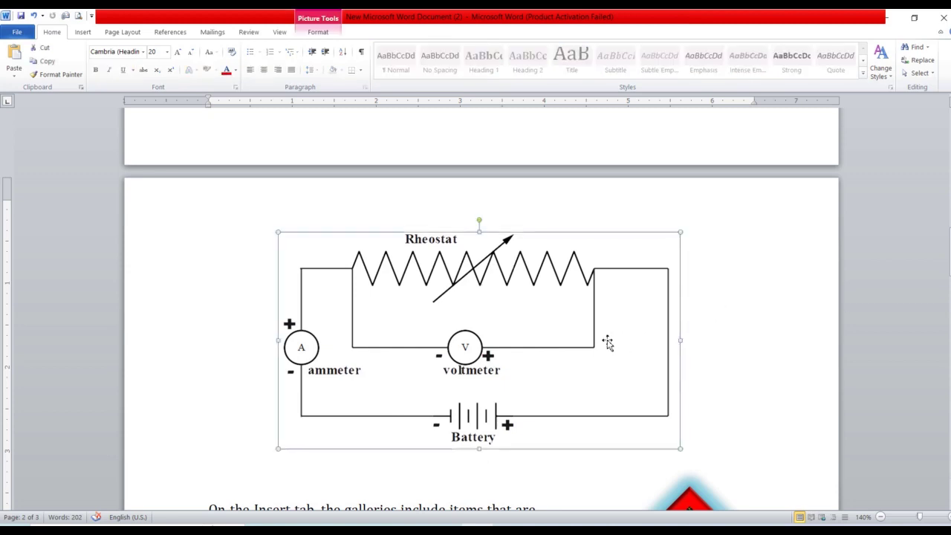
click(707, 338)
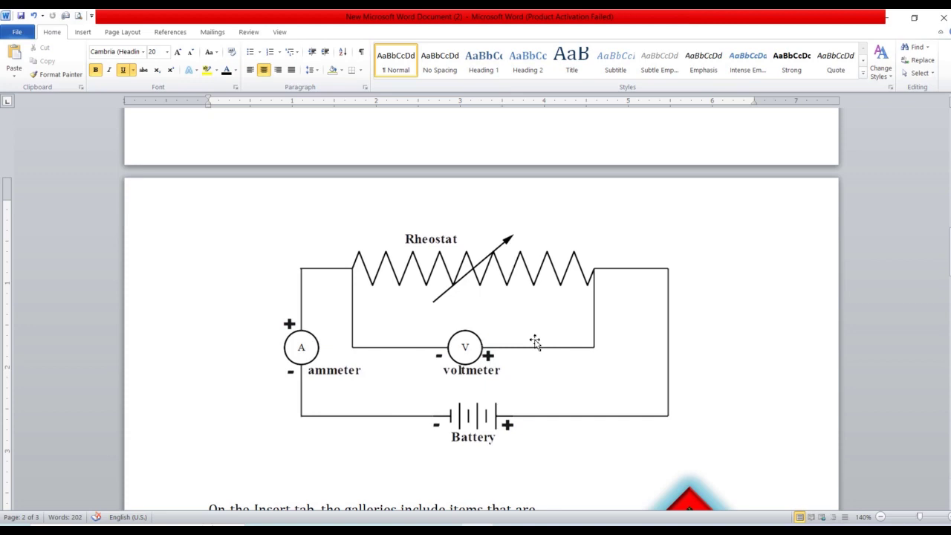
scroll(535, 341, up, 1)
scroll(535, 342, up, 4)
scroll(534, 338, up, 5)
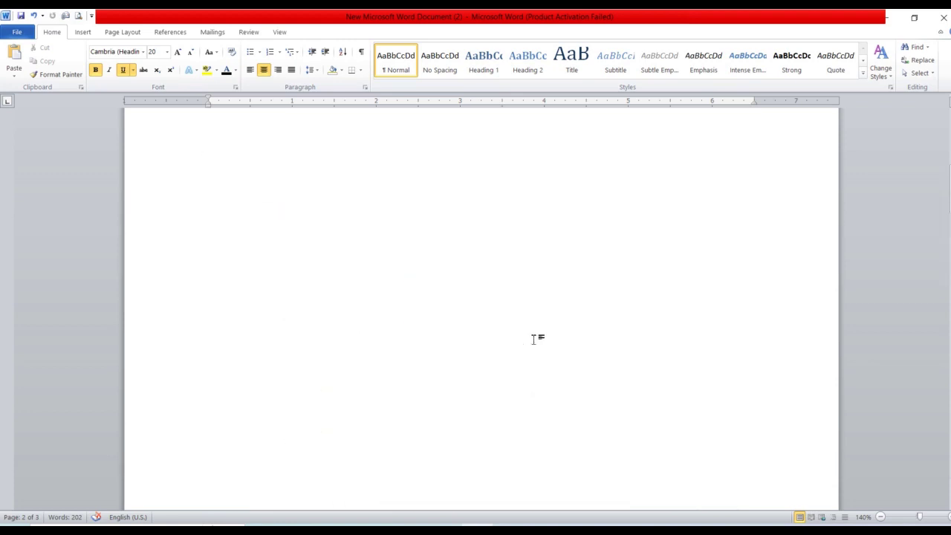
scroll(535, 338, up, 5)
scroll(534, 373, down, 1)
scroll(535, 374, down, 7)
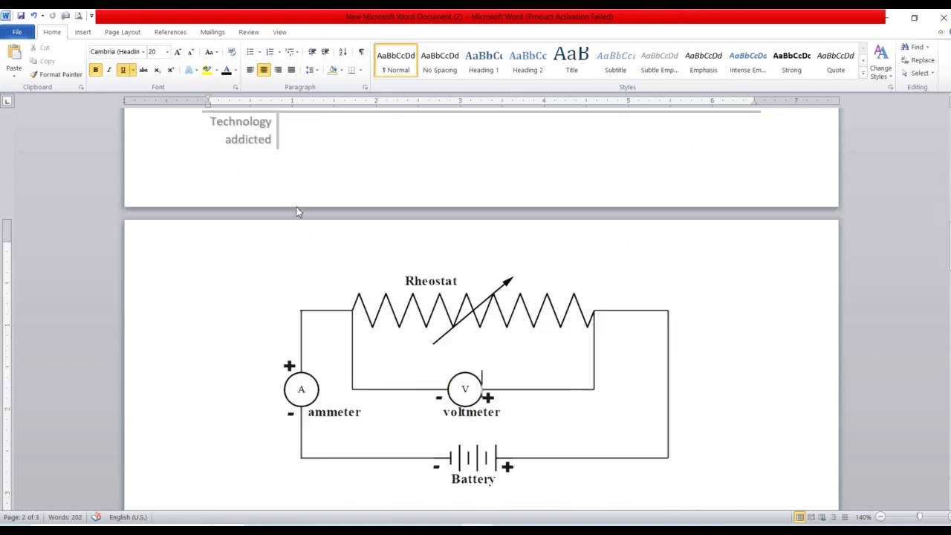
scroll(267, 214, up, 2)
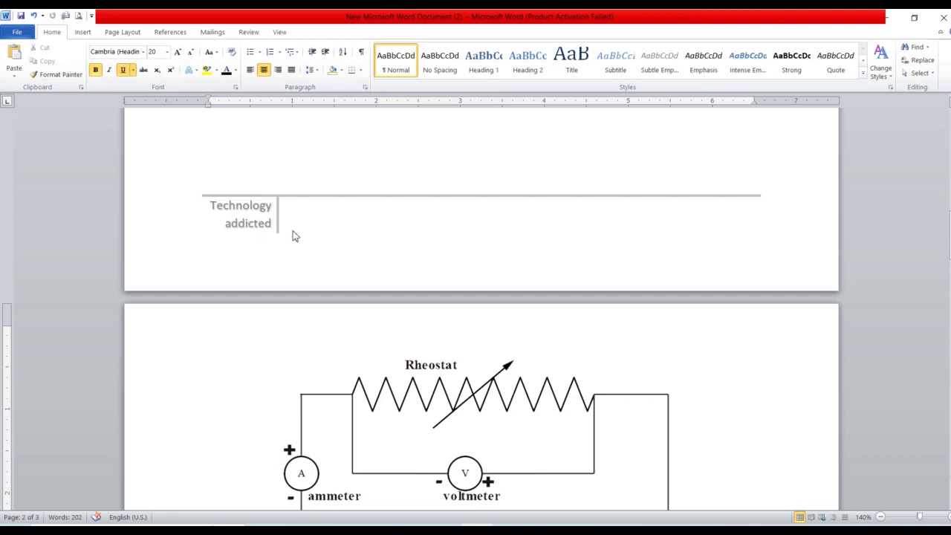
scroll(373, 221, up, 5)
scroll(373, 221, up, 5)
scroll(373, 223, up, 5)
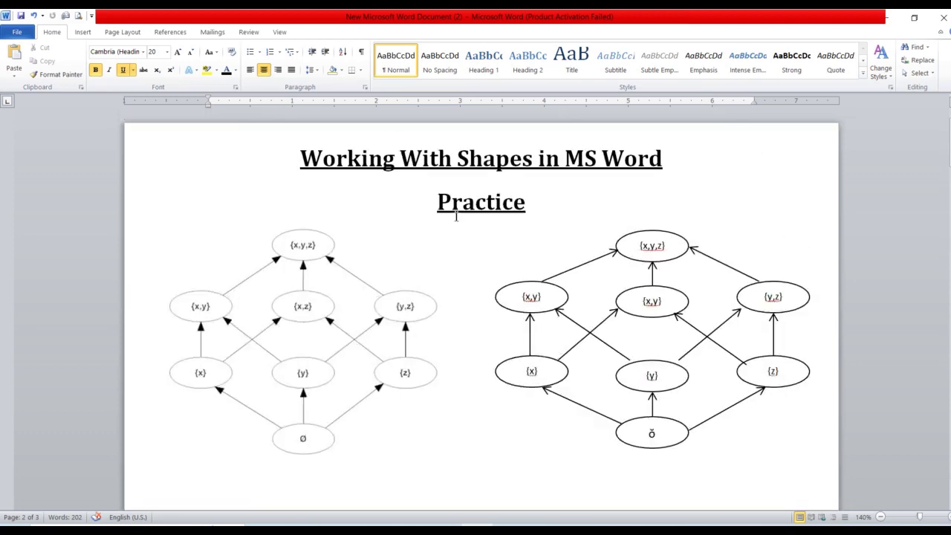
click(496, 204)
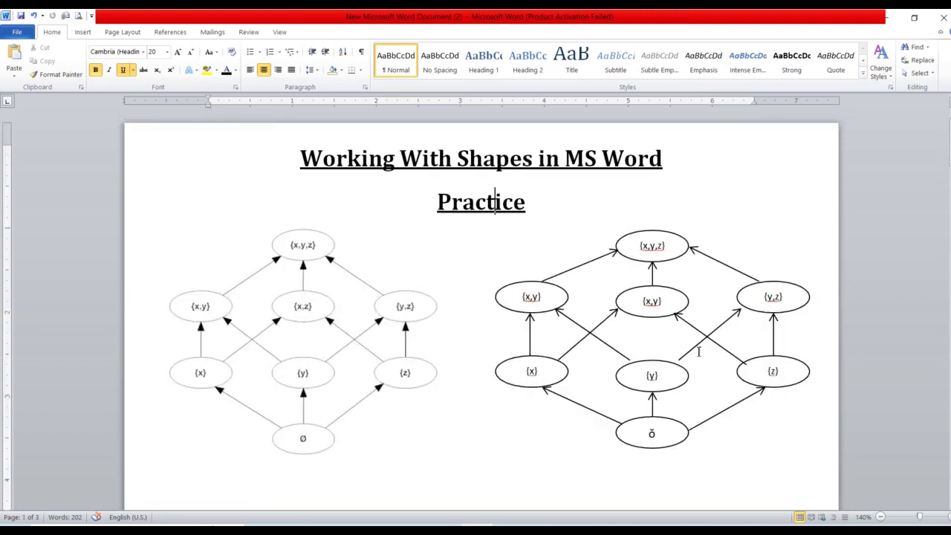